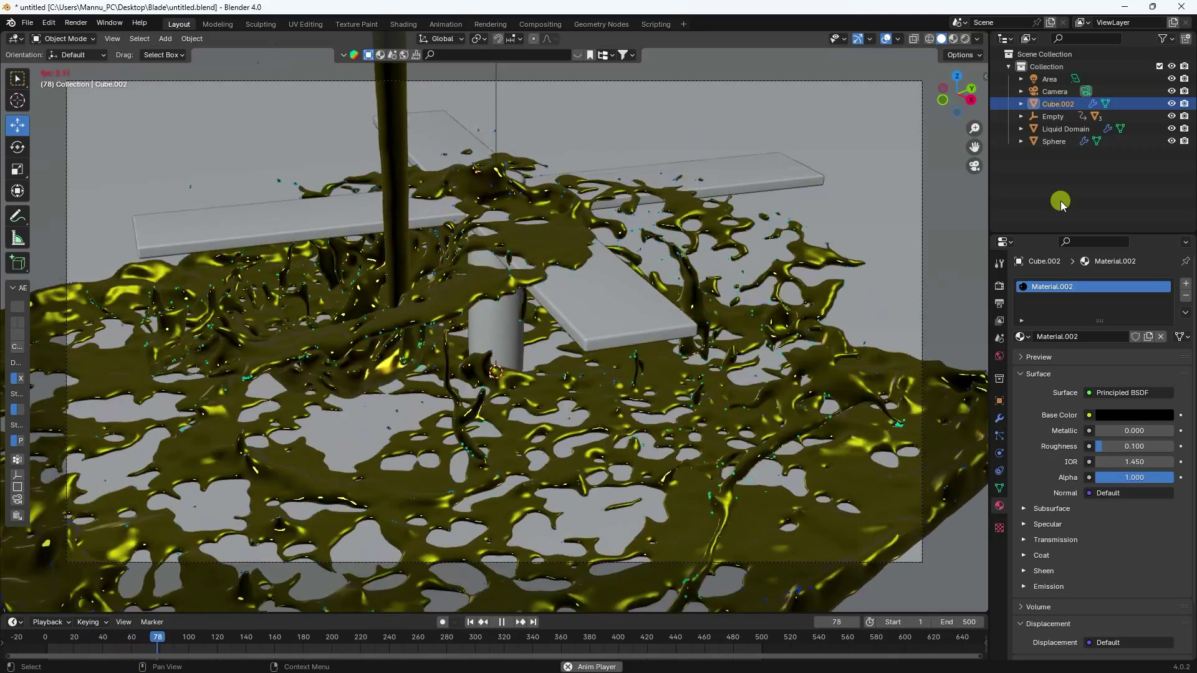
Step: Stop the gold fluid playback at frame 96 and switch the viewport between Solid and Rendered, ending in Rendered
key(space)
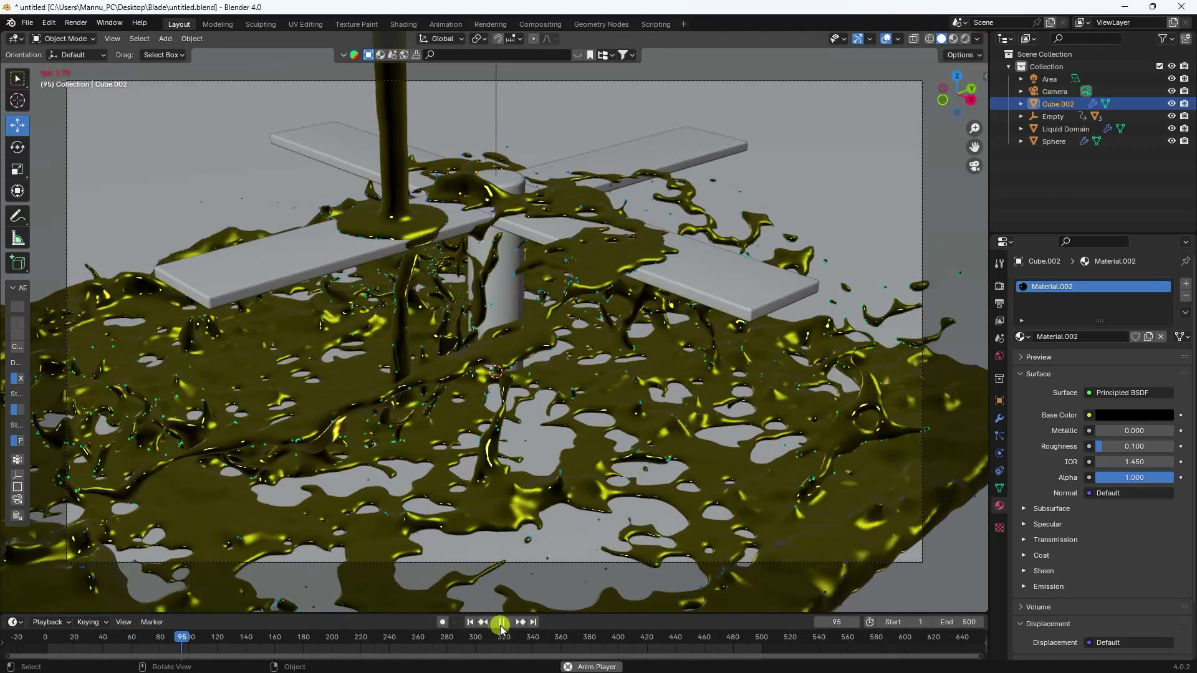
key(z)
click(784, 405)
key(z)
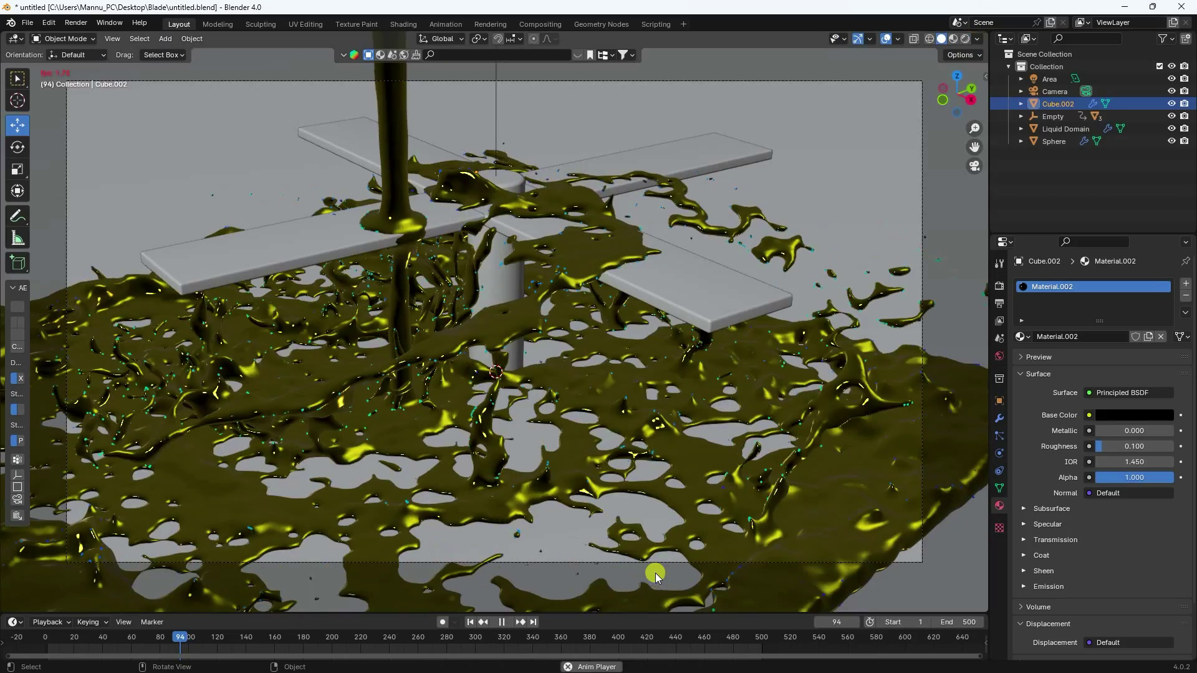
key(shift+ctrl+space)
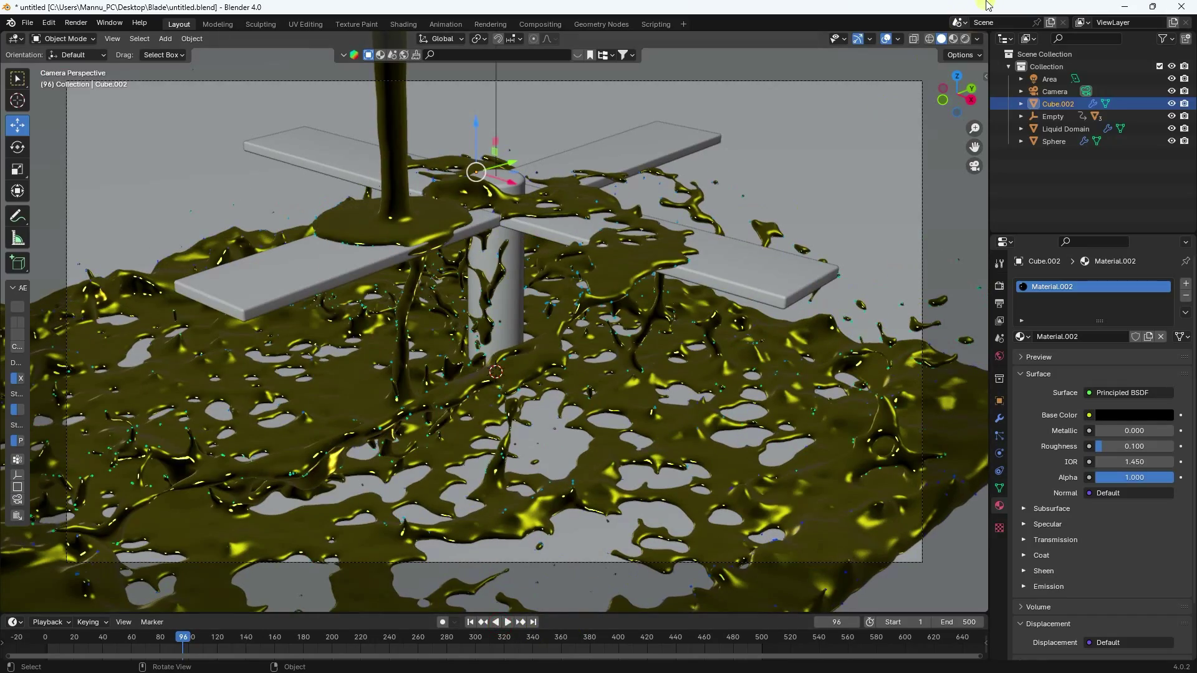
click(966, 39)
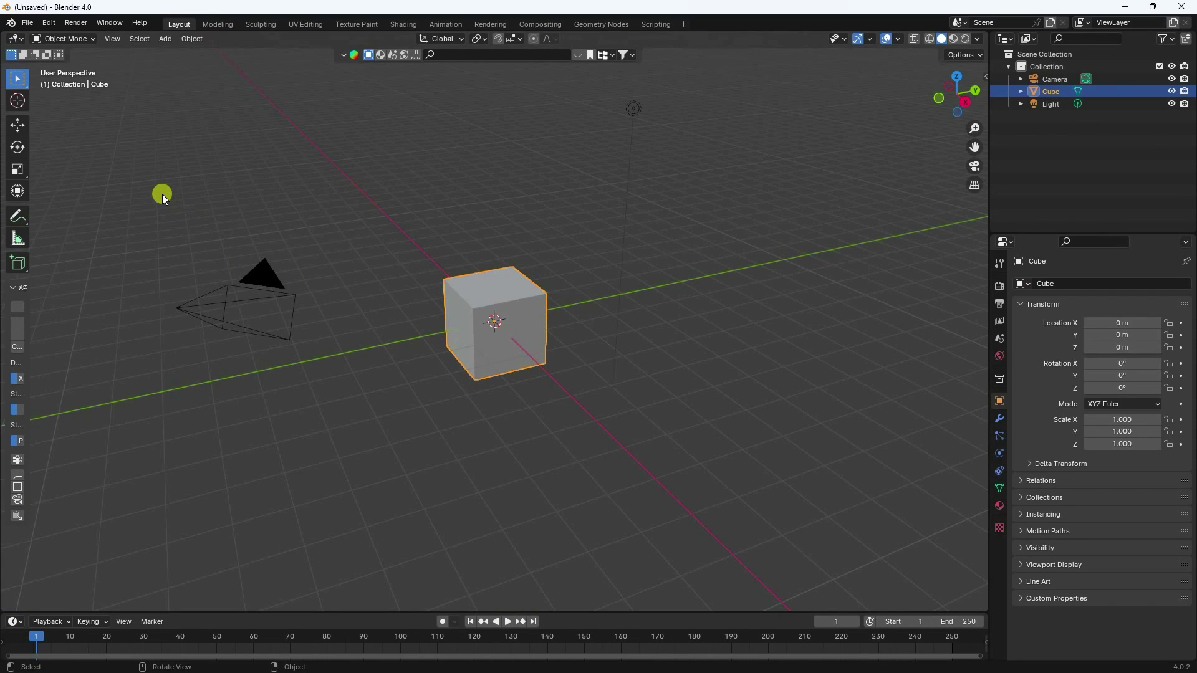
Step: Delete the default cube, camera and light, and add a cylinder at the origin
drag(162, 193, 806, 416)
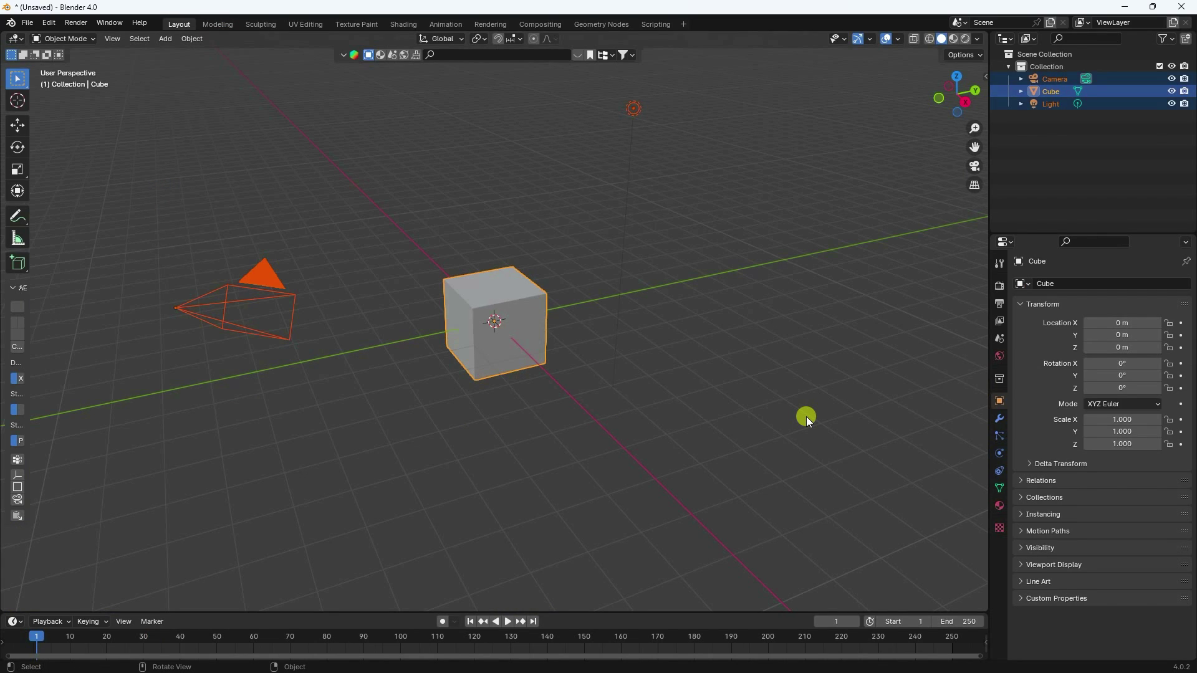
key(Delete)
click(166, 39)
mouse_move(184, 55)
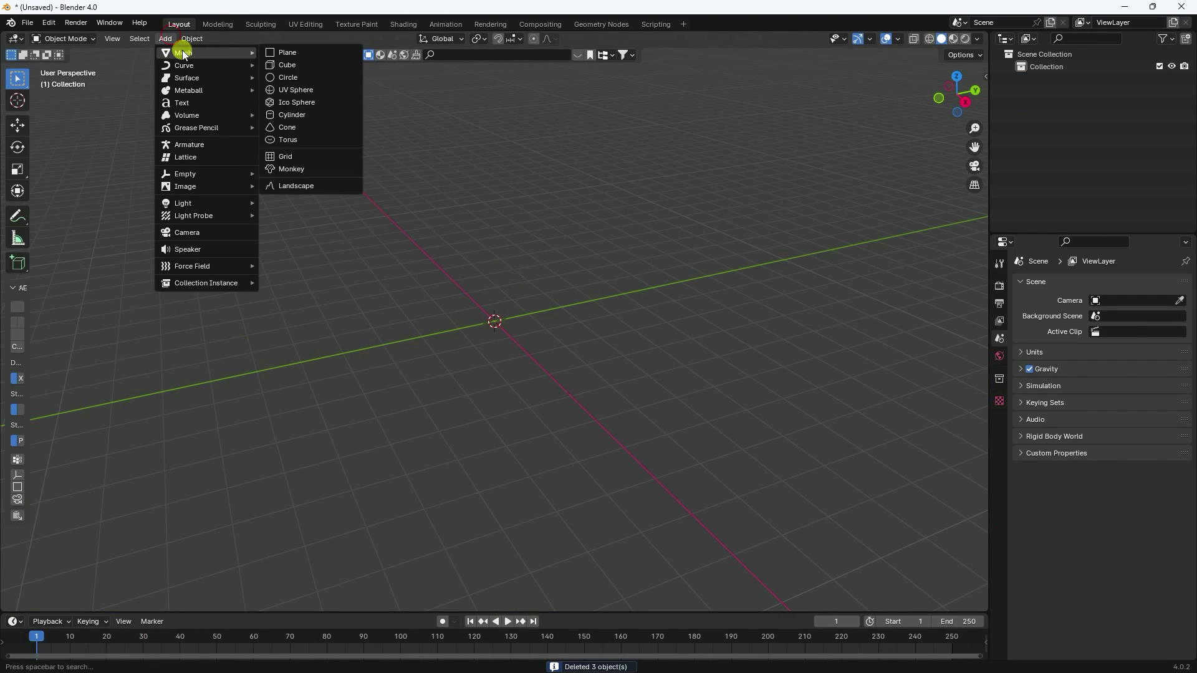
click(305, 115)
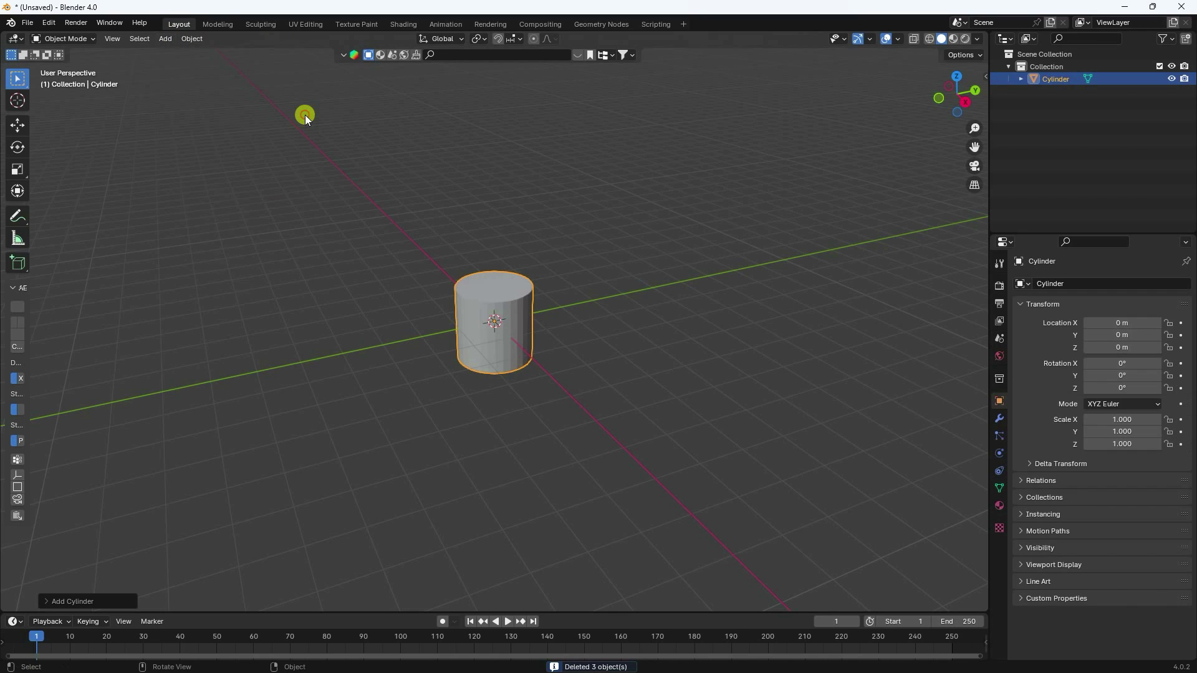
Step: Set the new cylinder's depth to 4 m and its radius to 0.25 m
click(51, 601)
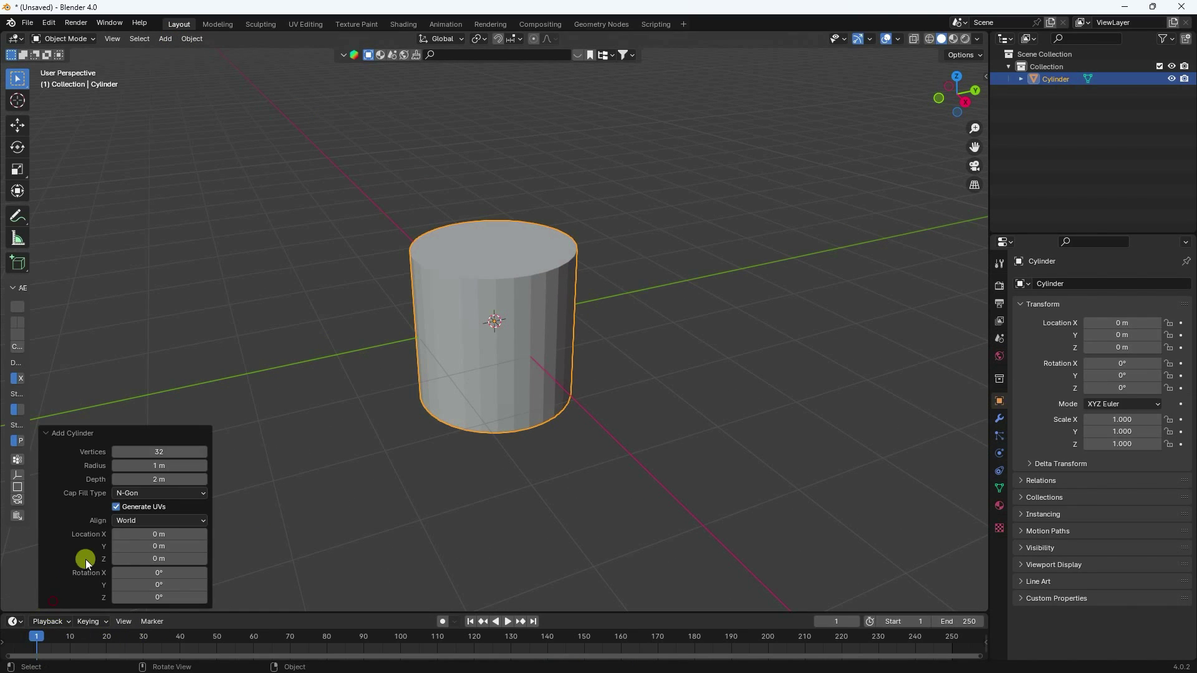
drag(163, 481, 237, 478)
click(157, 481)
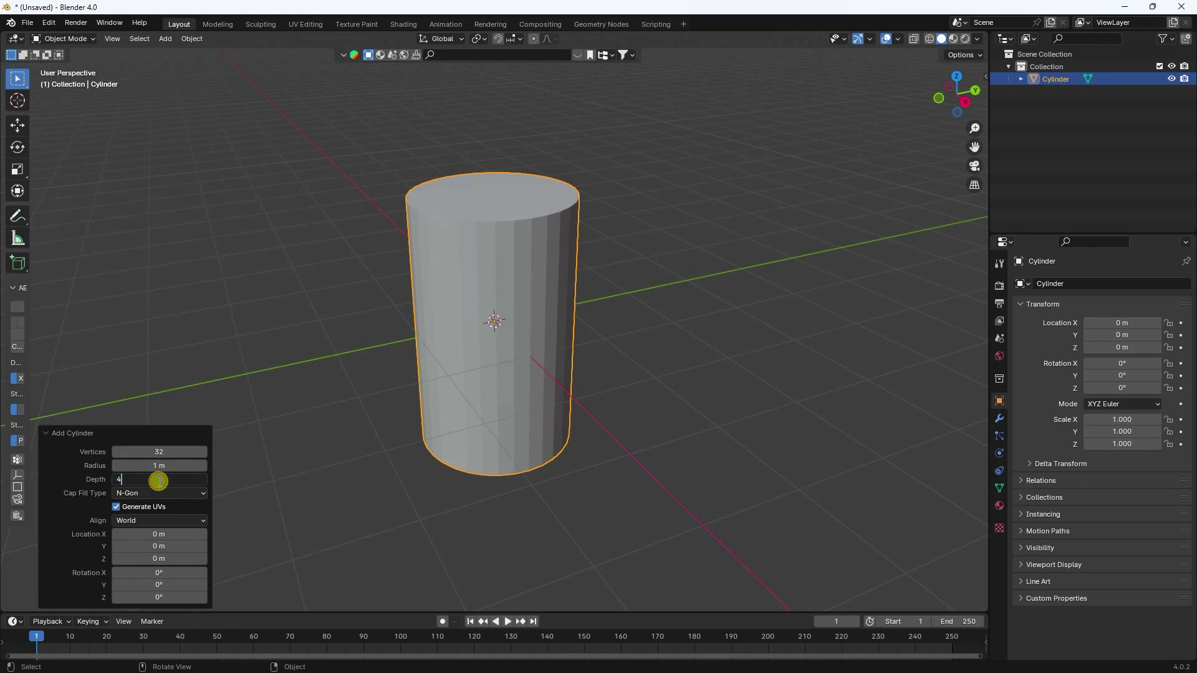
key(Return)
drag(159, 466, 1070, 461)
click(155, 469)
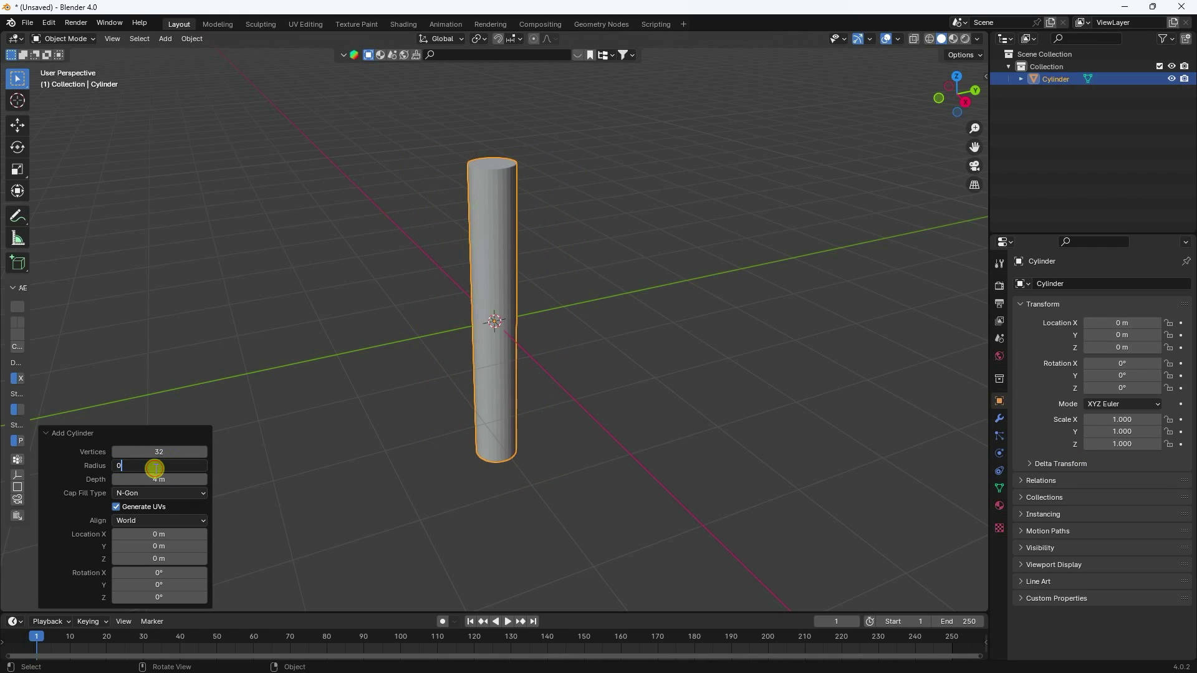
key(Return)
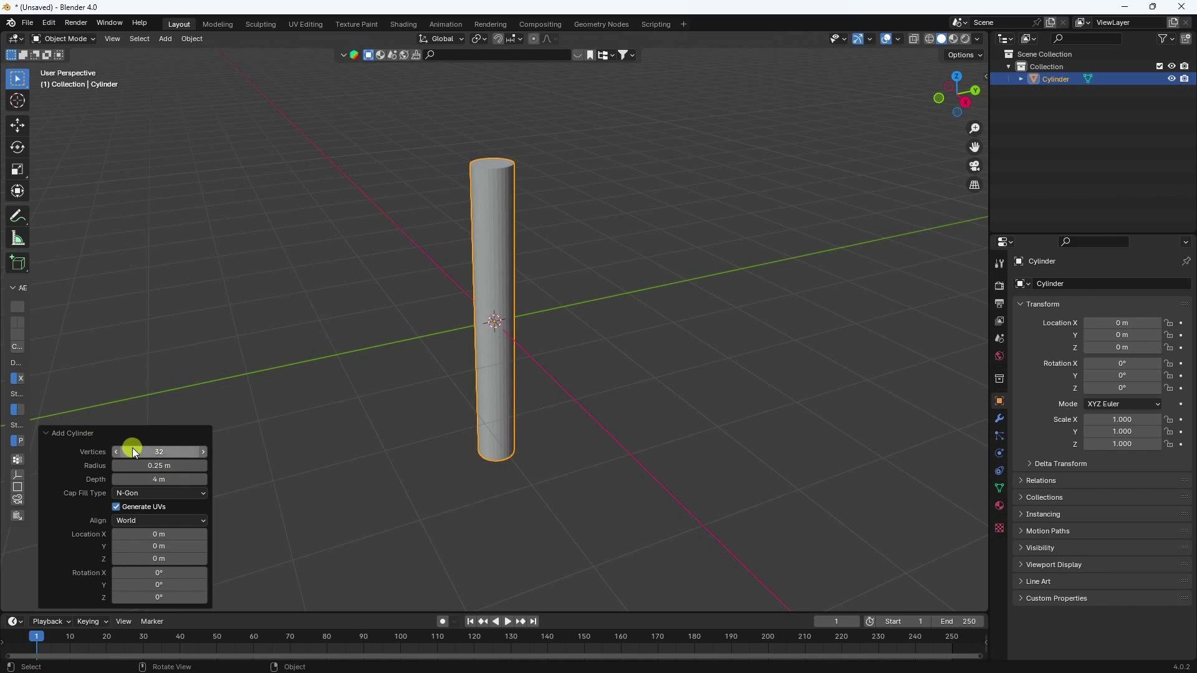
Step: Raise the cylinder's vertex count to 65 and shorten its depth to 3 m
drag(181, 449, 187, 448)
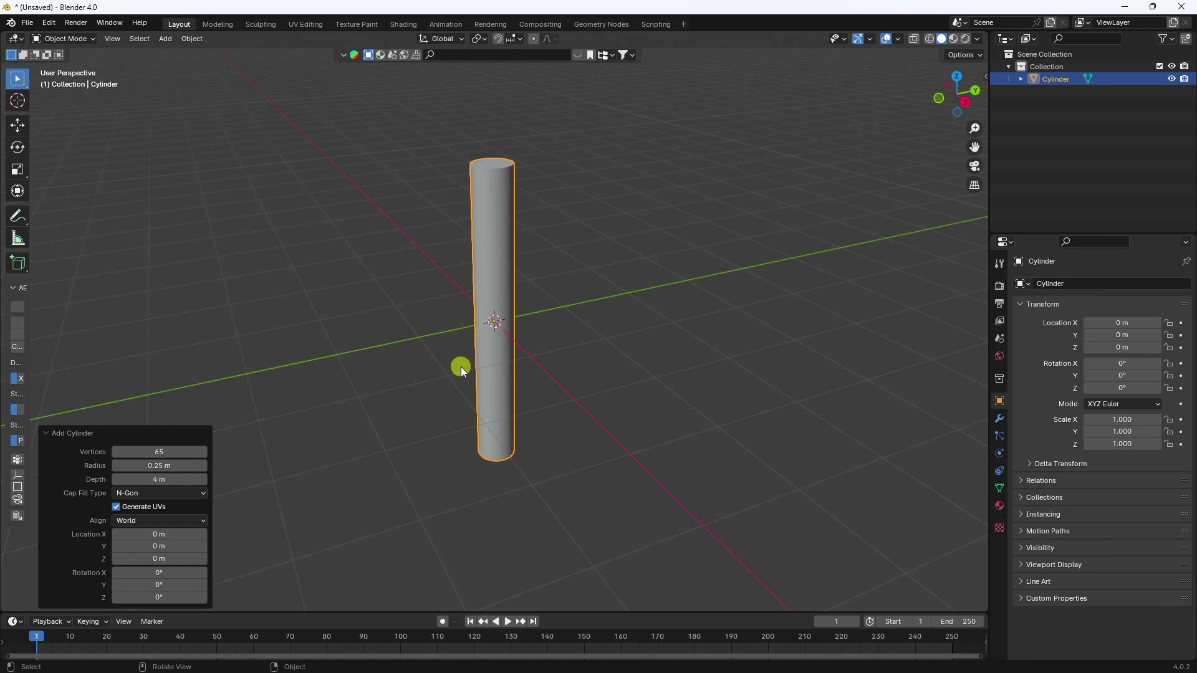
scroll(480, 235, up, 5)
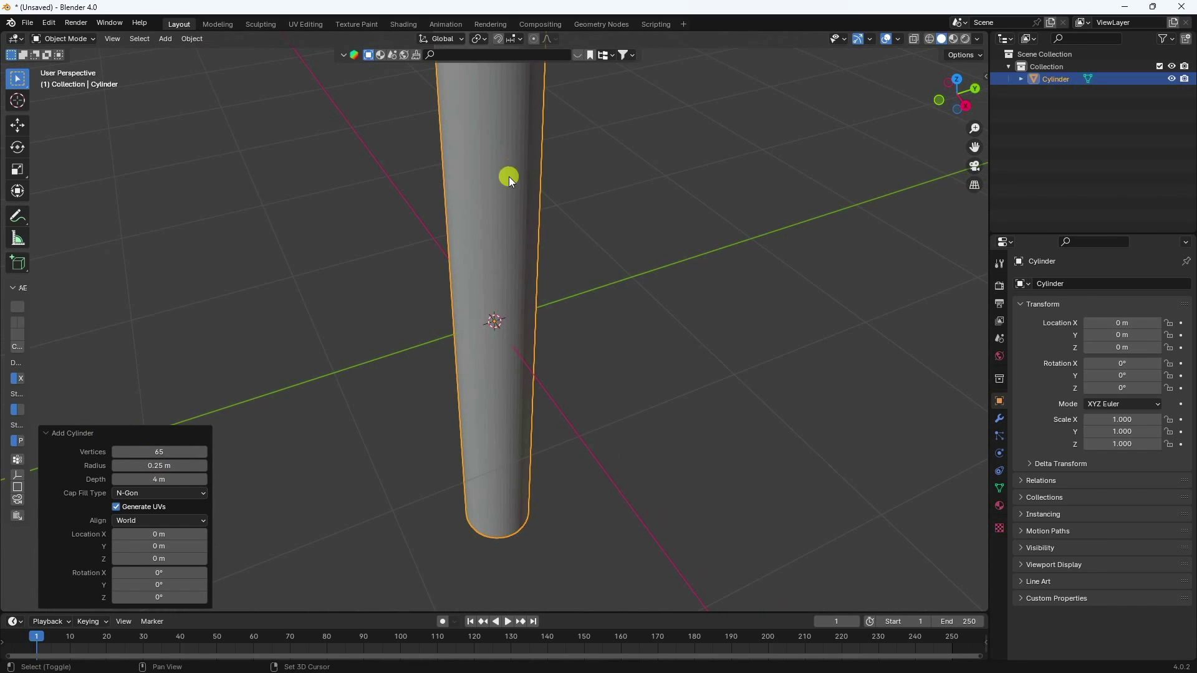
middle_drag(508, 177, 448, 399)
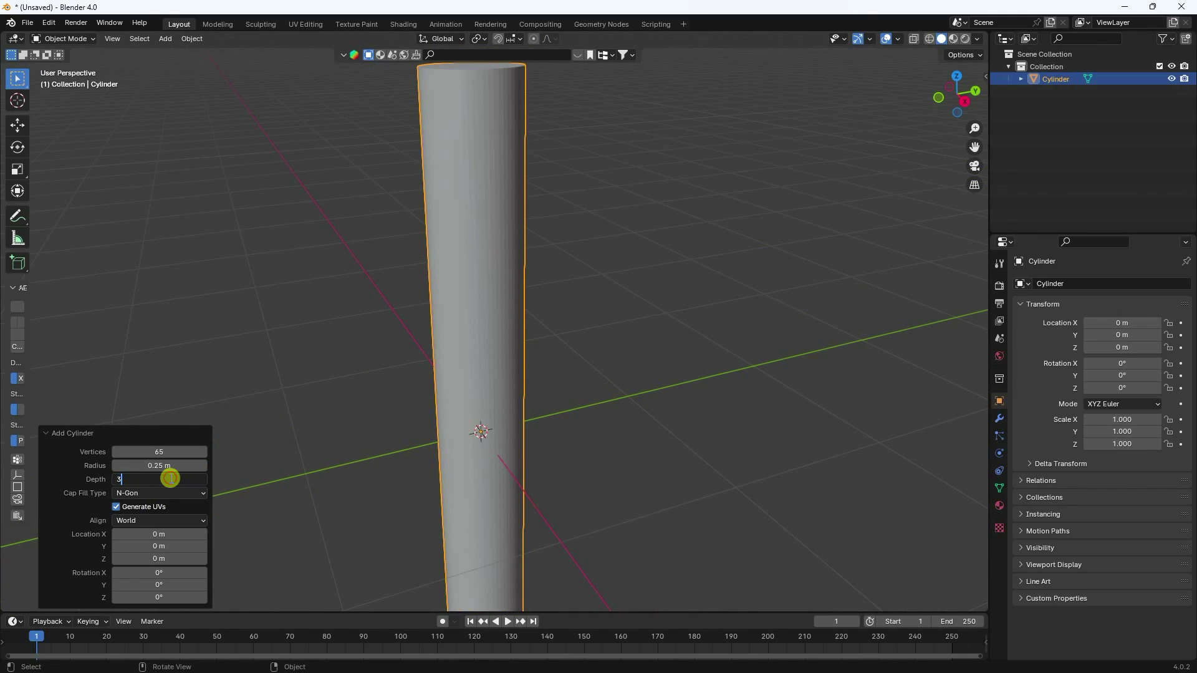
click(171, 478)
text(3)
key(Return)
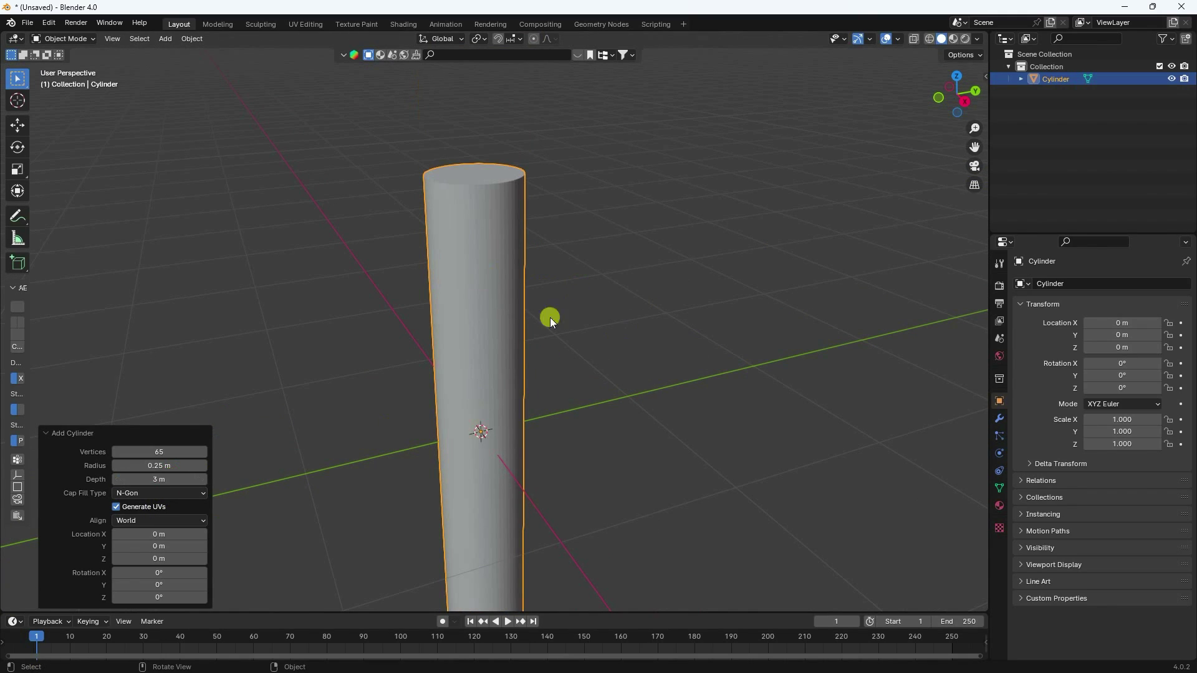
Step: Add a Bevel modifier to the cylinder with 10 segments and a 0.02 m amount
click(1000, 418)
click(1038, 282)
mouse_move(997, 328)
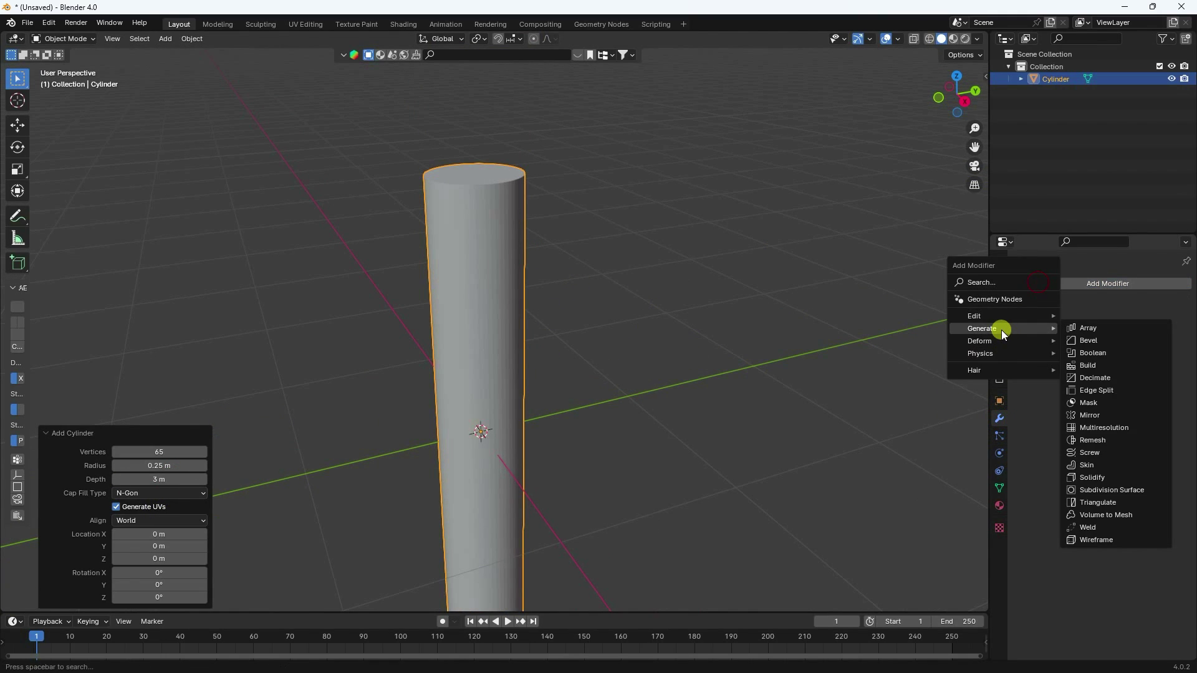
click(1127, 337)
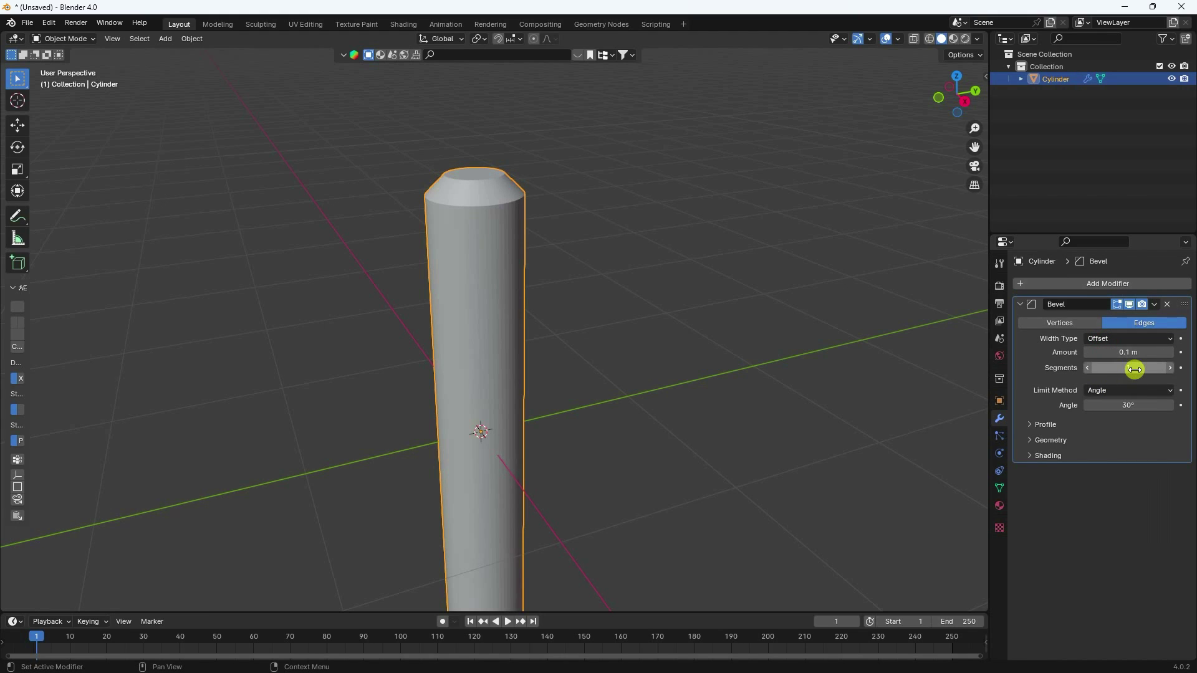
click(1169, 369)
click(1169, 368)
click(1169, 369)
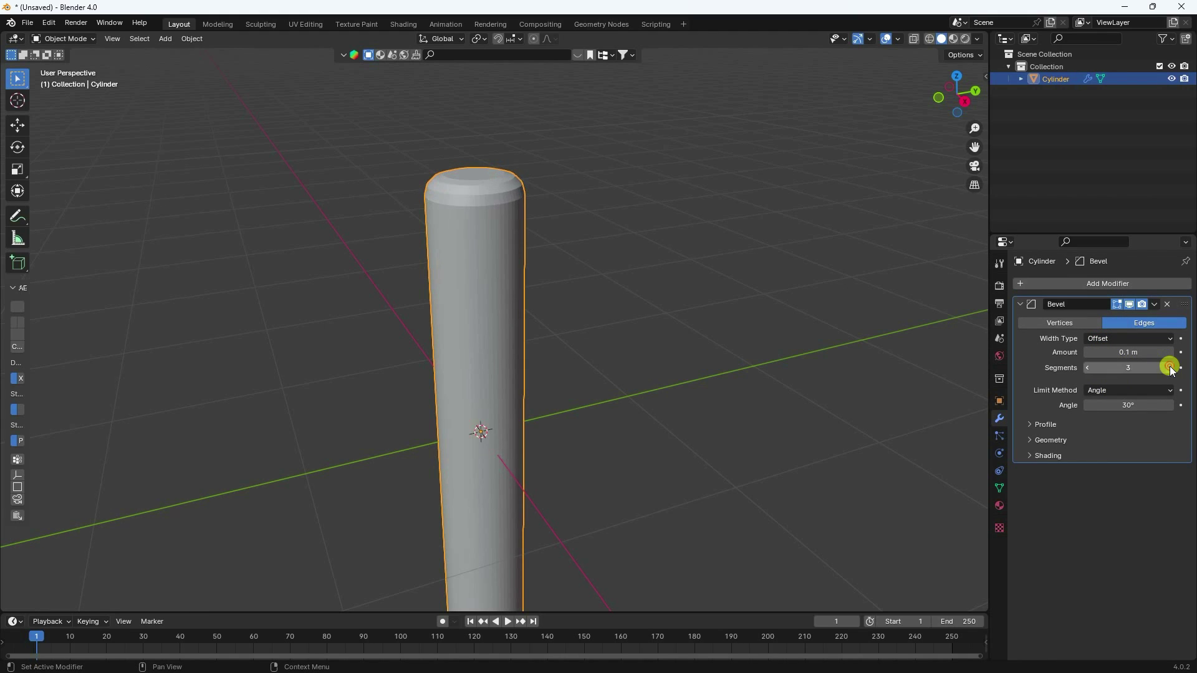
click(1170, 369)
click(1170, 369)
click(1170, 369)
click(1171, 370)
click(1170, 370)
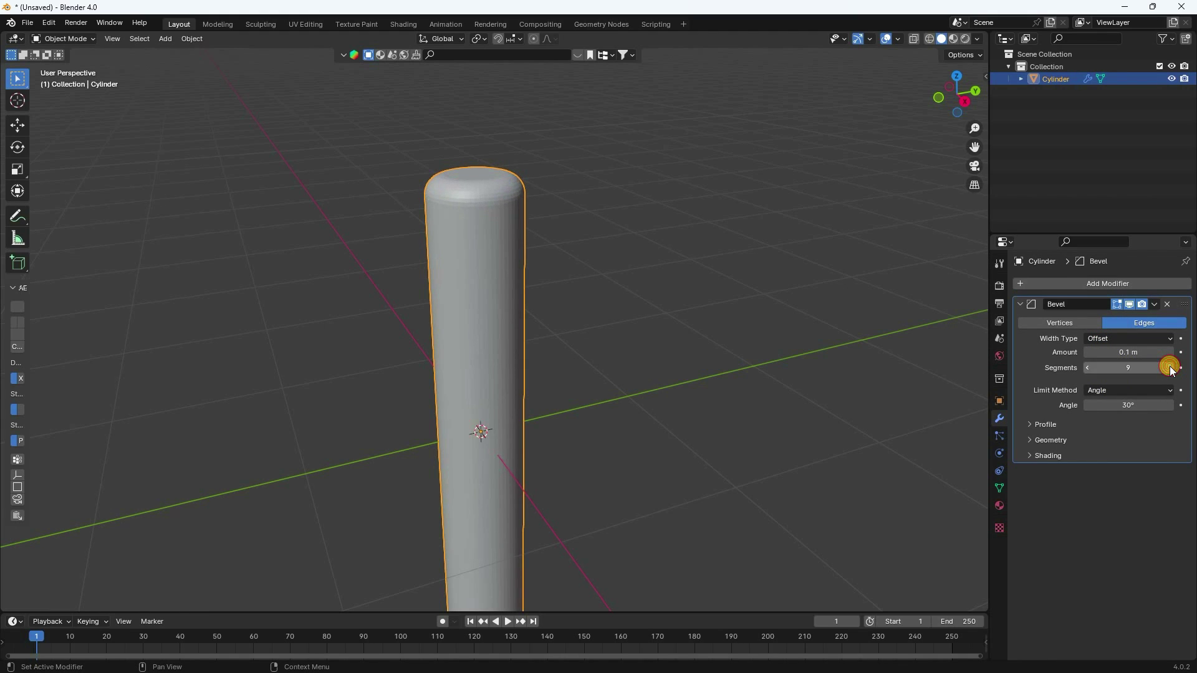
click(1087, 353)
click(1087, 353)
click(1088, 353)
click(1088, 353)
click(1088, 353)
click(1088, 352)
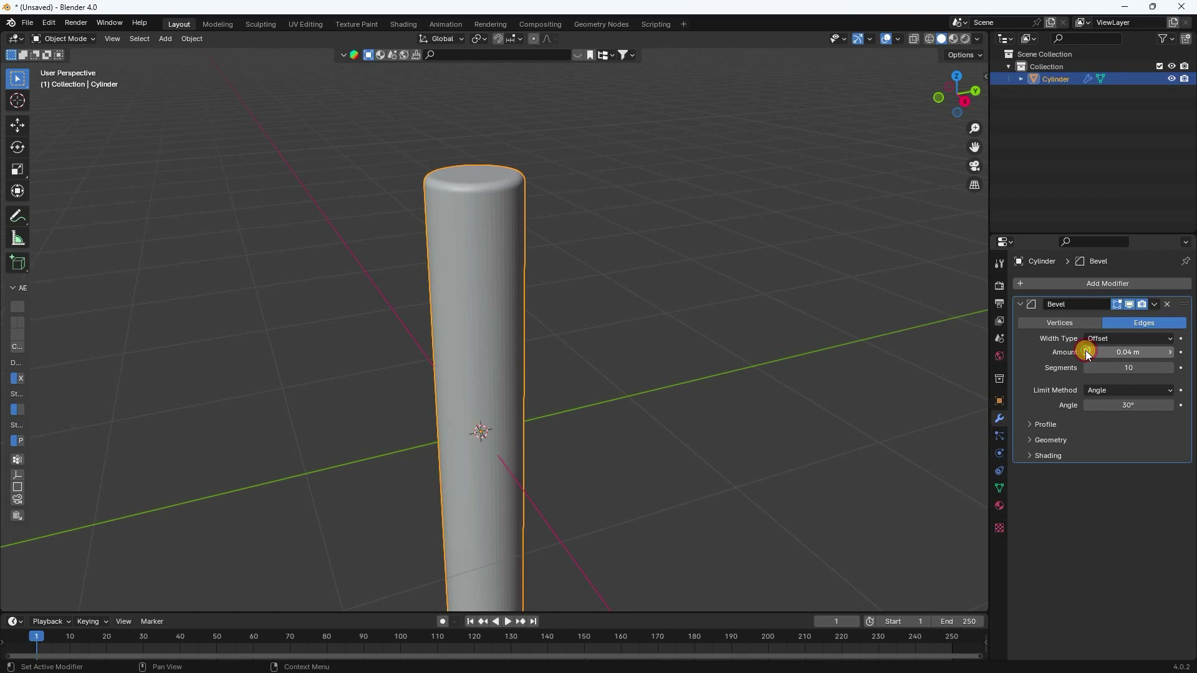
click(1087, 352)
click(1087, 352)
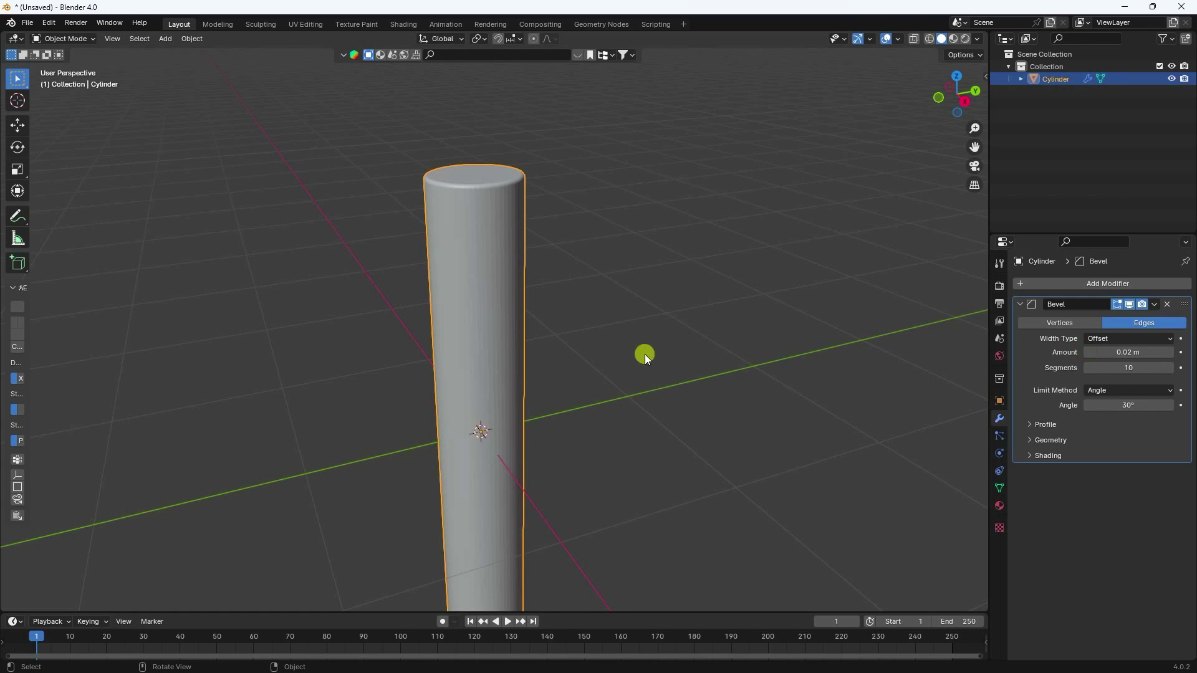
Step: Apply Shade Smooth to the cylinder
scroll(493, 310, down, 4)
scroll(495, 313, up, 1)
right_click(486, 265)
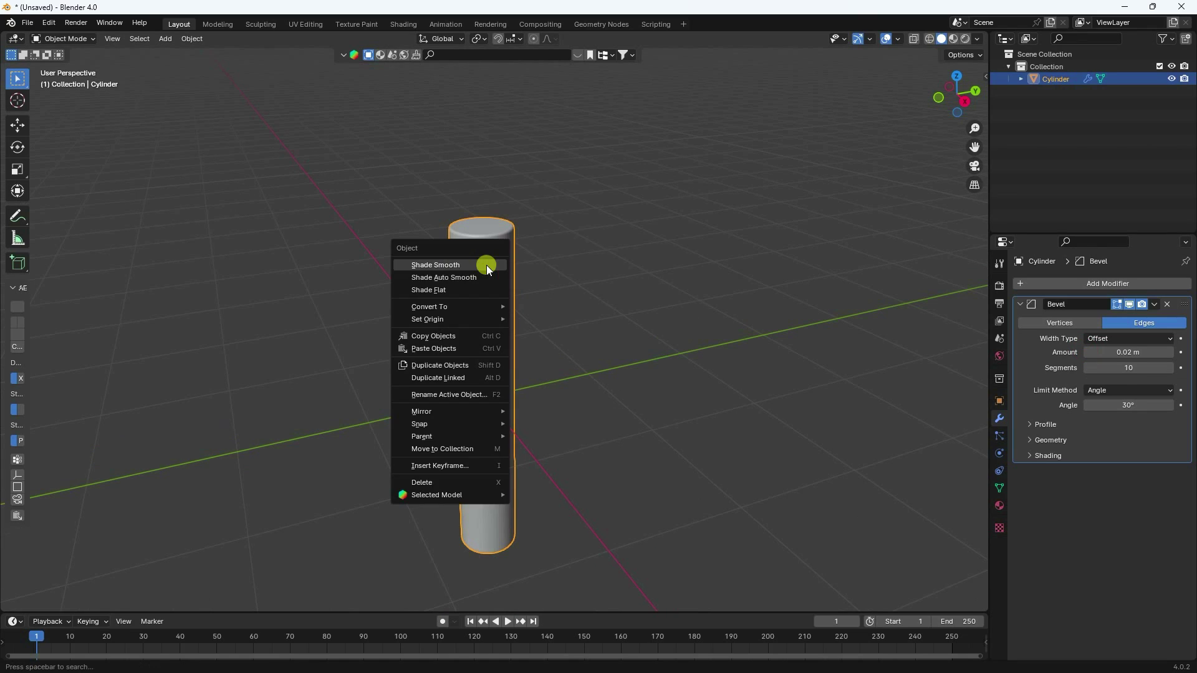
click(487, 264)
Step: Add a 2 m cube at the origin
click(165, 38)
mouse_move(211, 52)
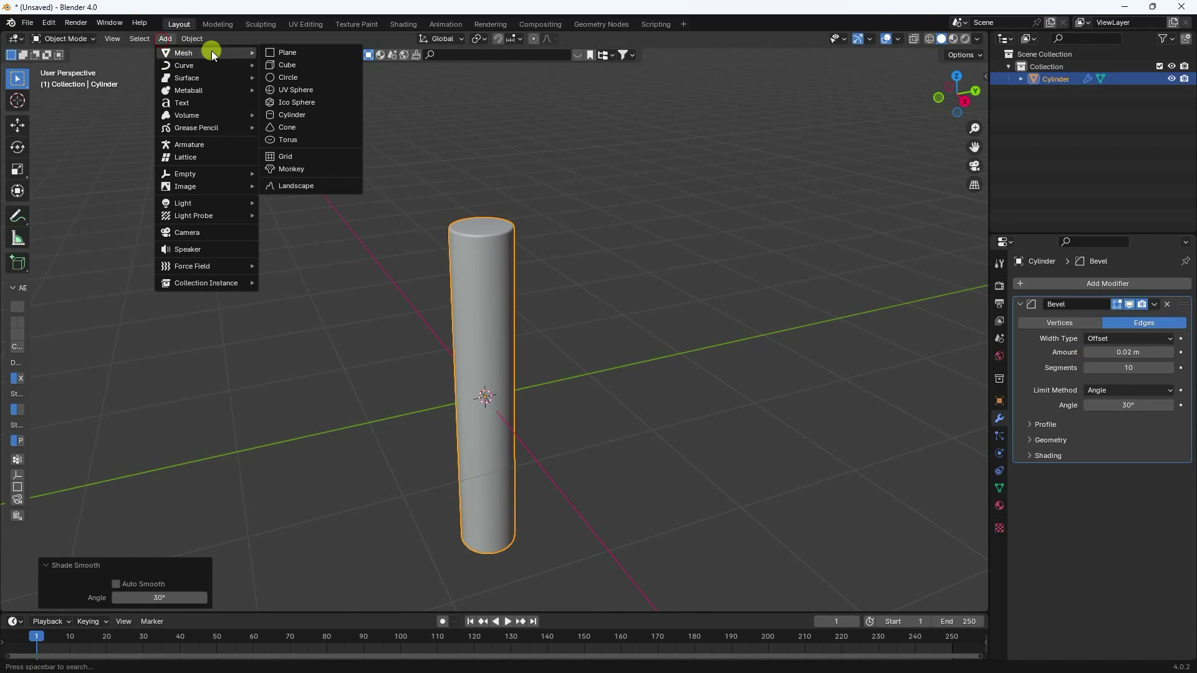
click(310, 65)
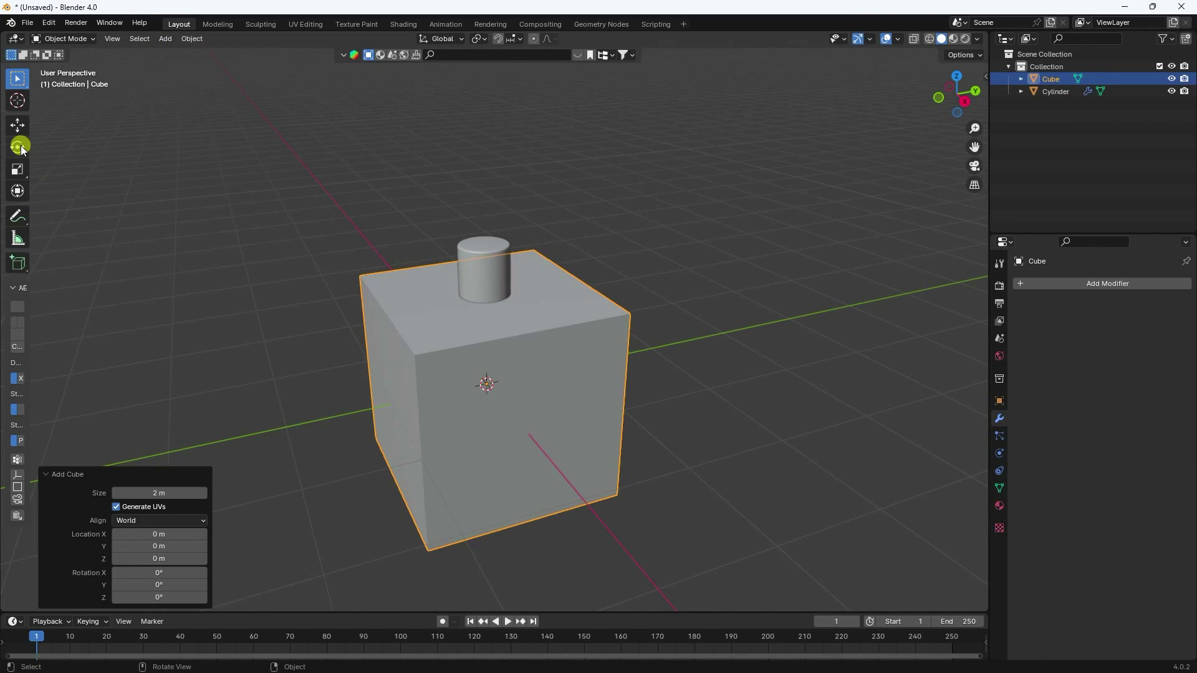
Step: Scale the cube into a long thin plank, about 2.353 long by 0.324 wide
click(17, 168)
drag(492, 338, 487, 382)
scroll(493, 382, up, 3)
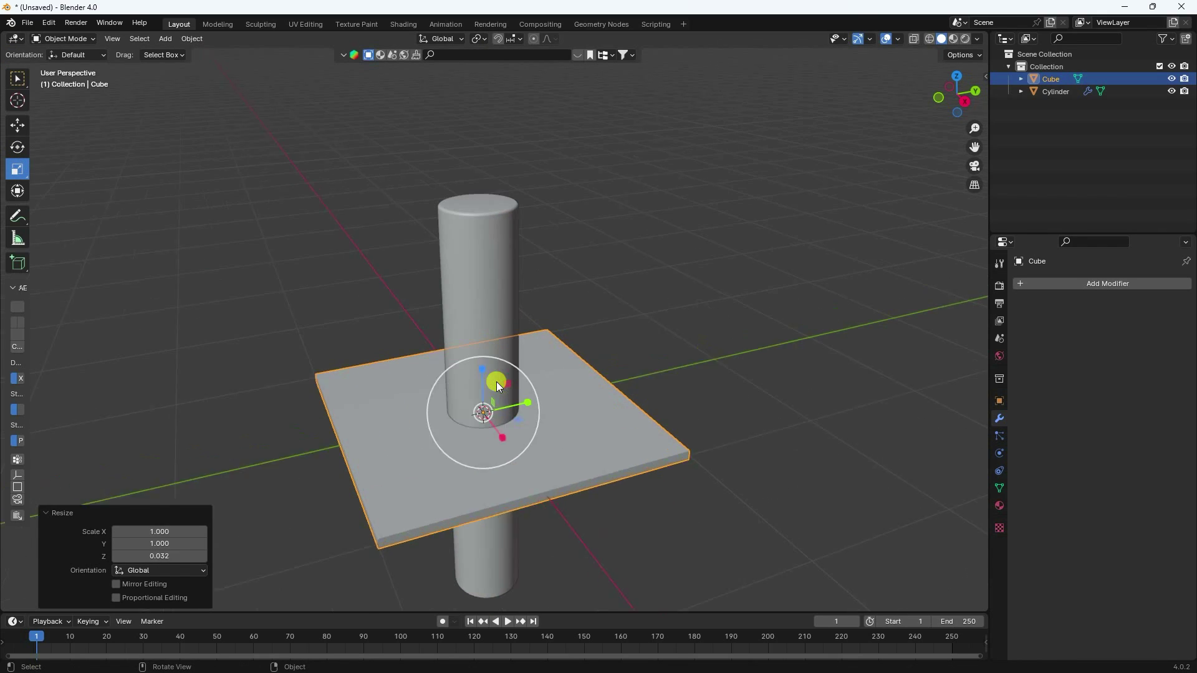
mouse_move(523, 433)
mouse_down()
mouse_move(520, 420)
mouse_move(495, 427)
mouse_move(503, 437)
mouse_up()
middle_drag(502, 436, 583, 406)
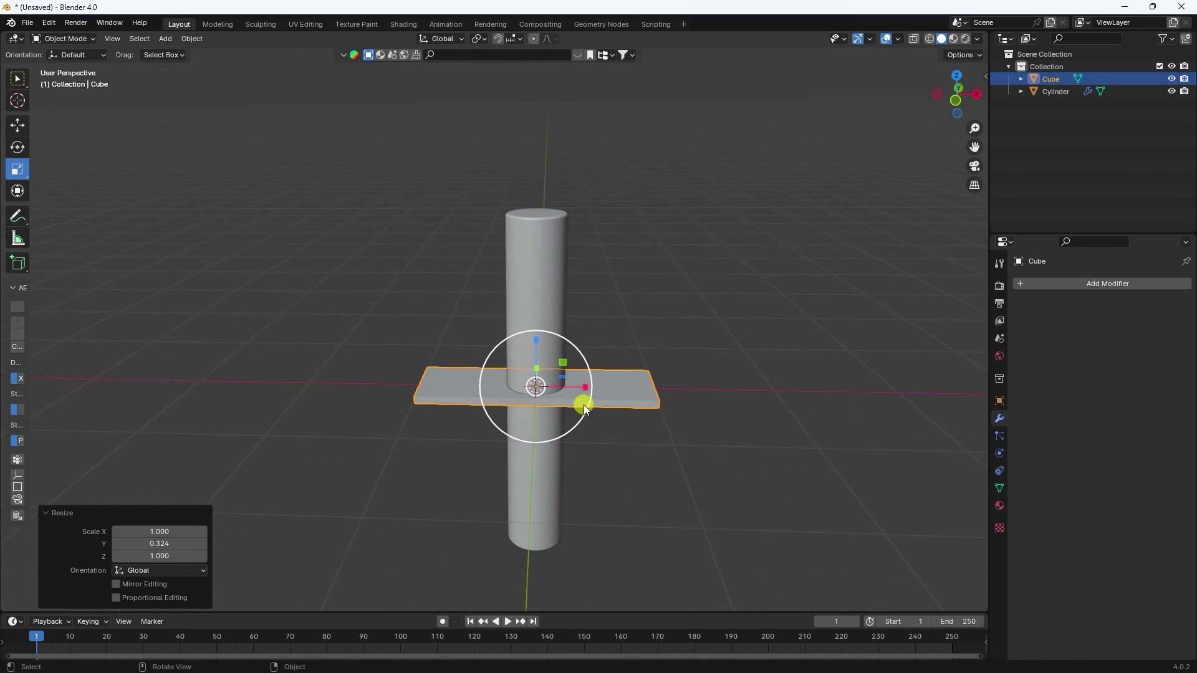
drag(572, 382, 647, 394)
middle_drag(647, 395, 537, 419)
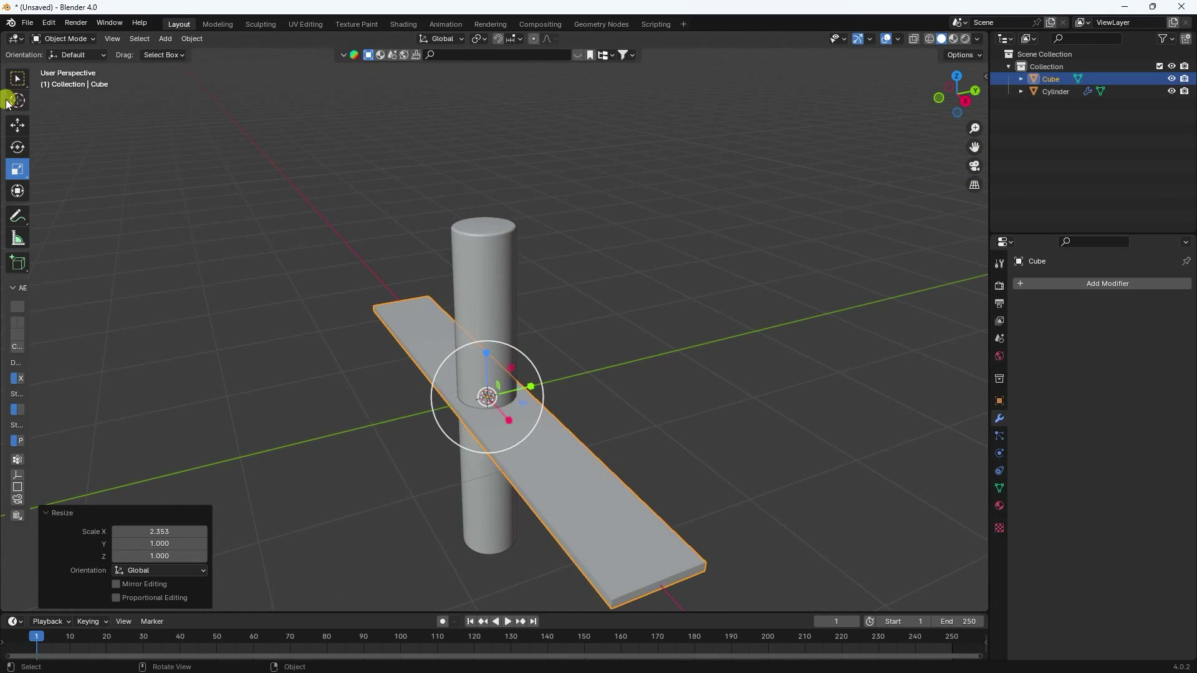
Step: Raise the plank to 1.3263 m so it sits across the cylinder's top
click(17, 124)
drag(484, 360, 465, 207)
scroll(474, 208, up, 2)
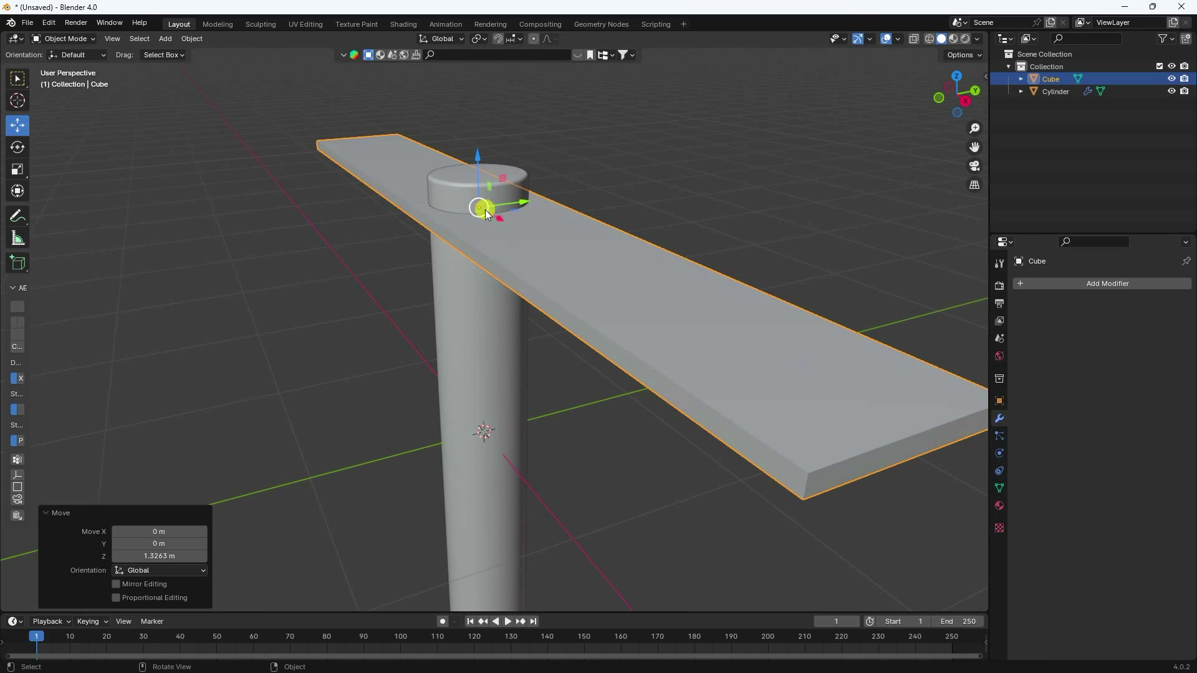
click(711, 358)
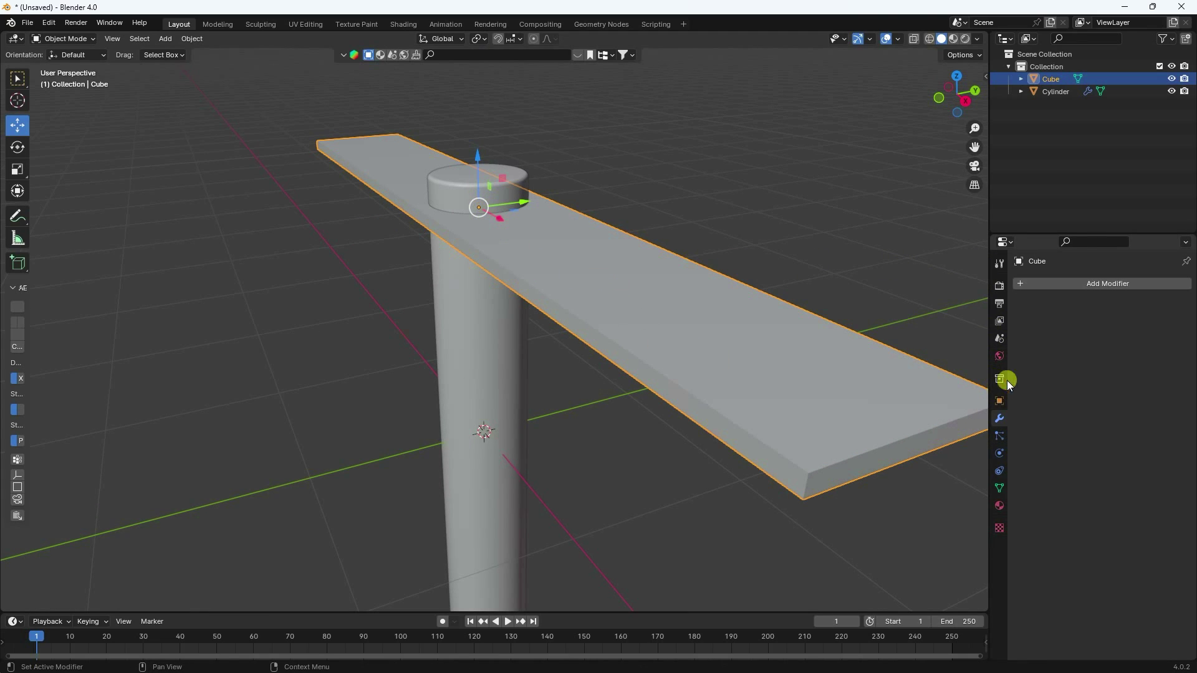
Step: Add a Bevel modifier to the plank and apply all of its transforms
click(1049, 286)
mouse_move(1050, 288)
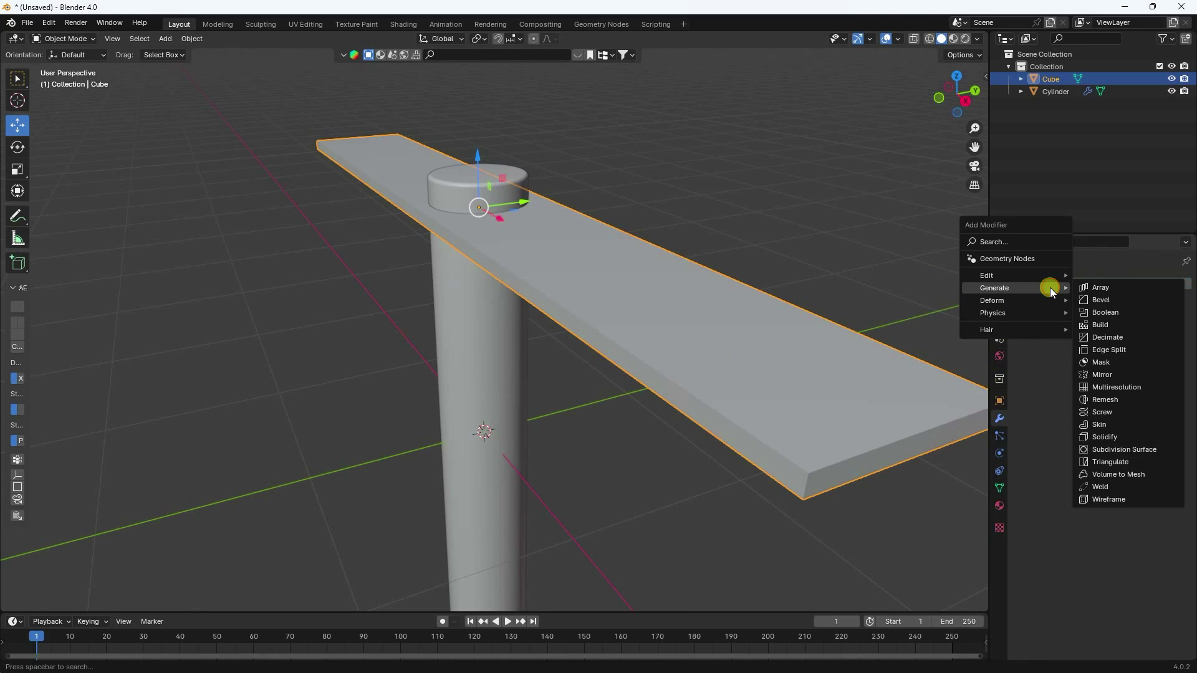
click(1106, 299)
shift+middle_drag(956, 347, 642, 344)
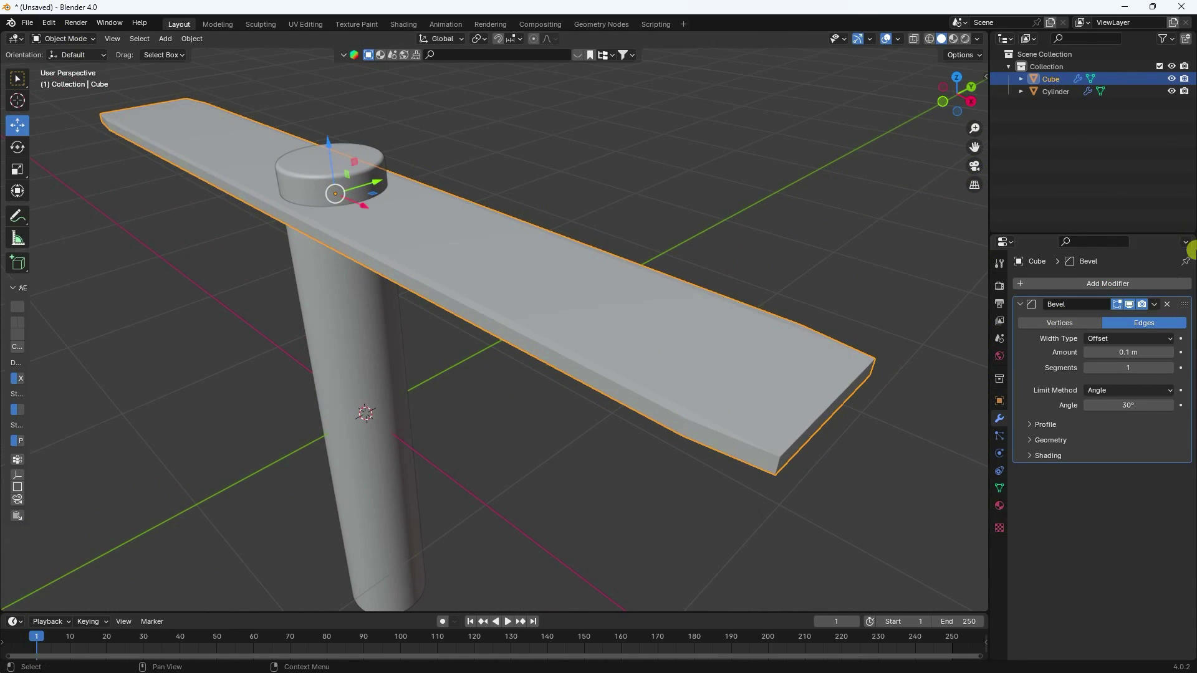
click(191, 39)
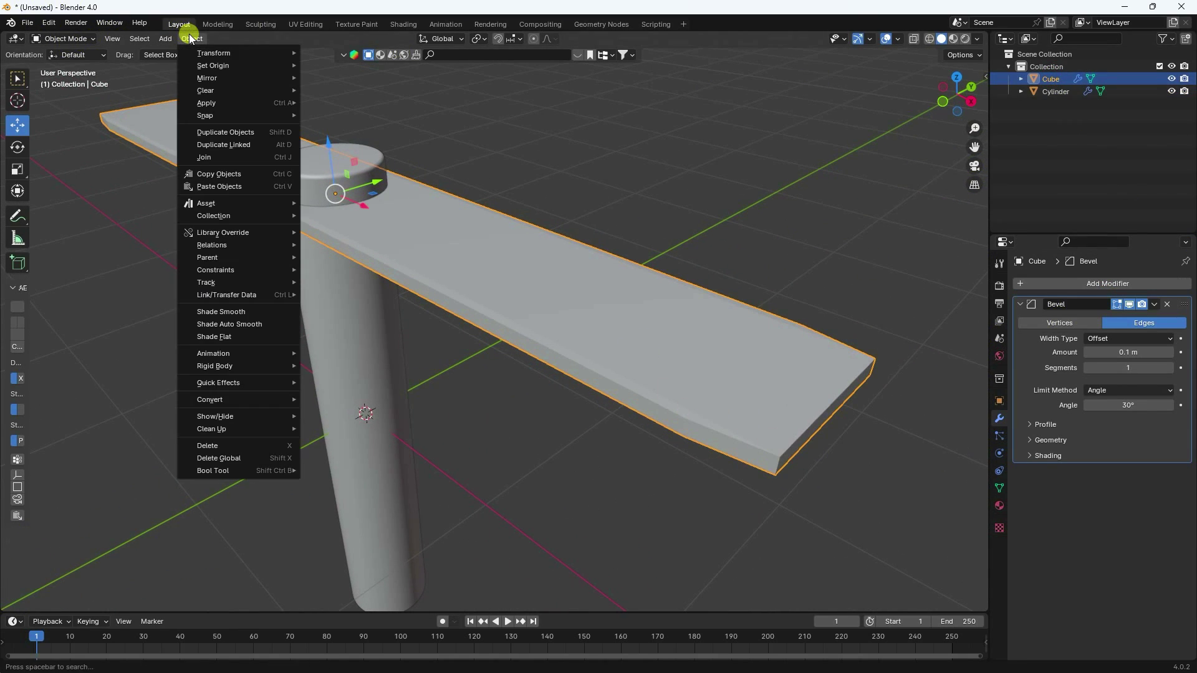
mouse_move(197, 98)
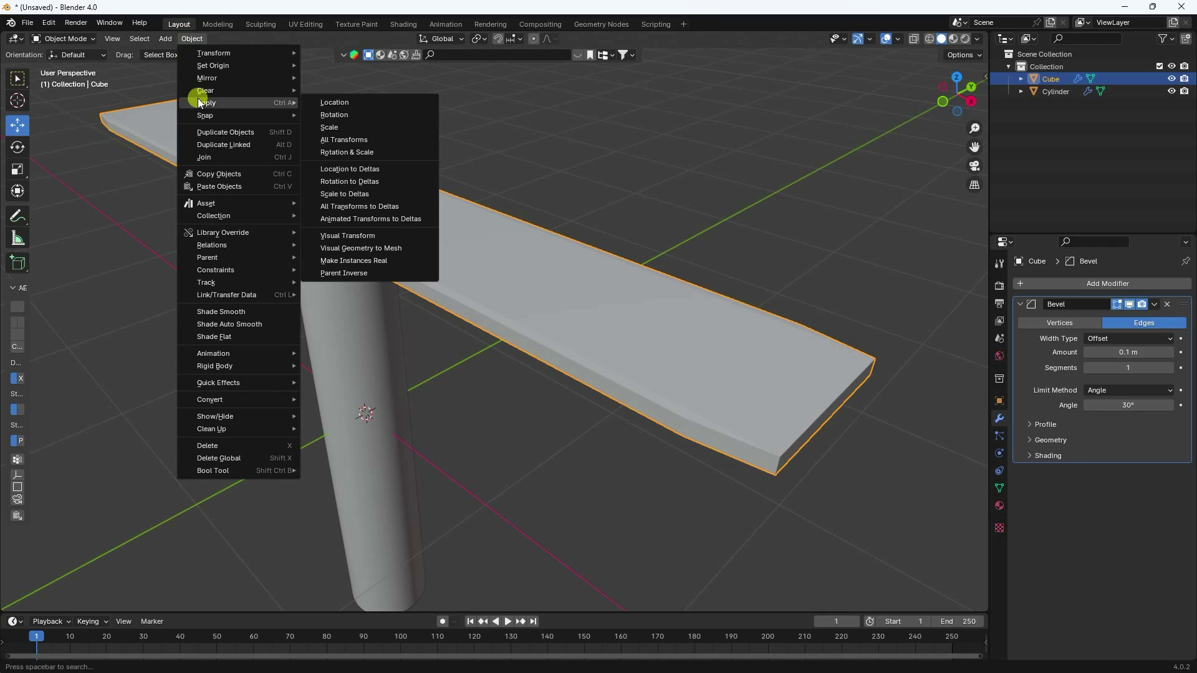
click(366, 140)
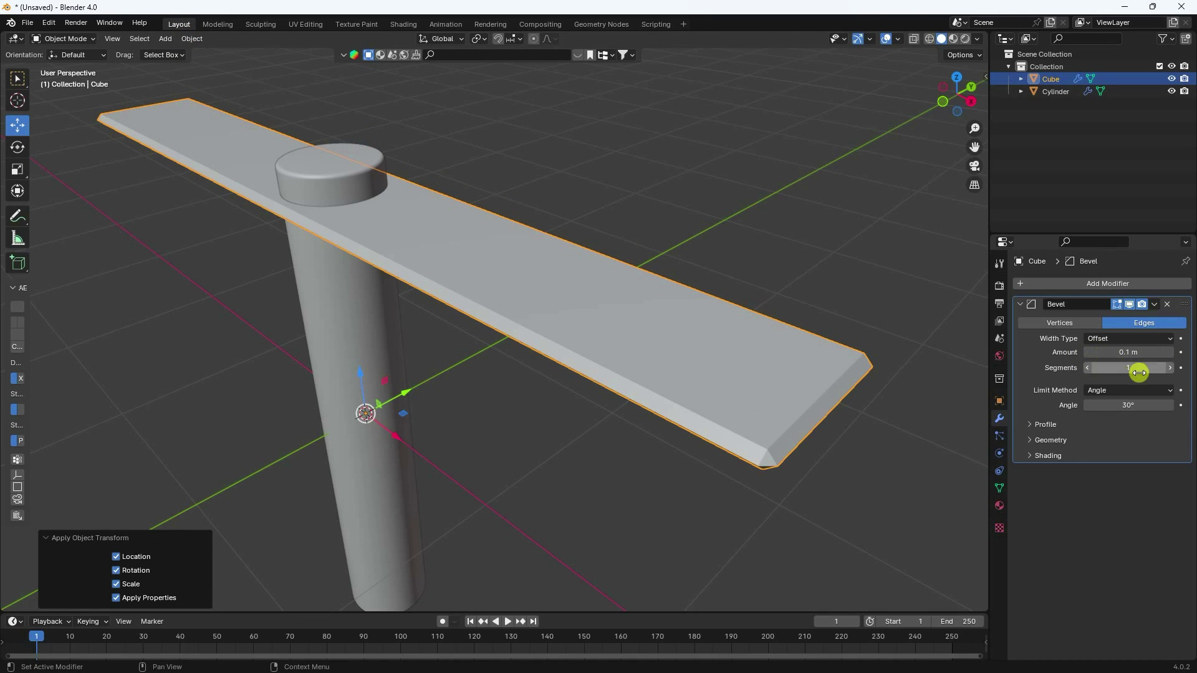
Step: Set the plank's bevel to 10 segments and a 0.02 m amount
drag(1139, 372, 1171, 373)
middle_drag(823, 447, 797, 440)
scroll(797, 440, up, 3)
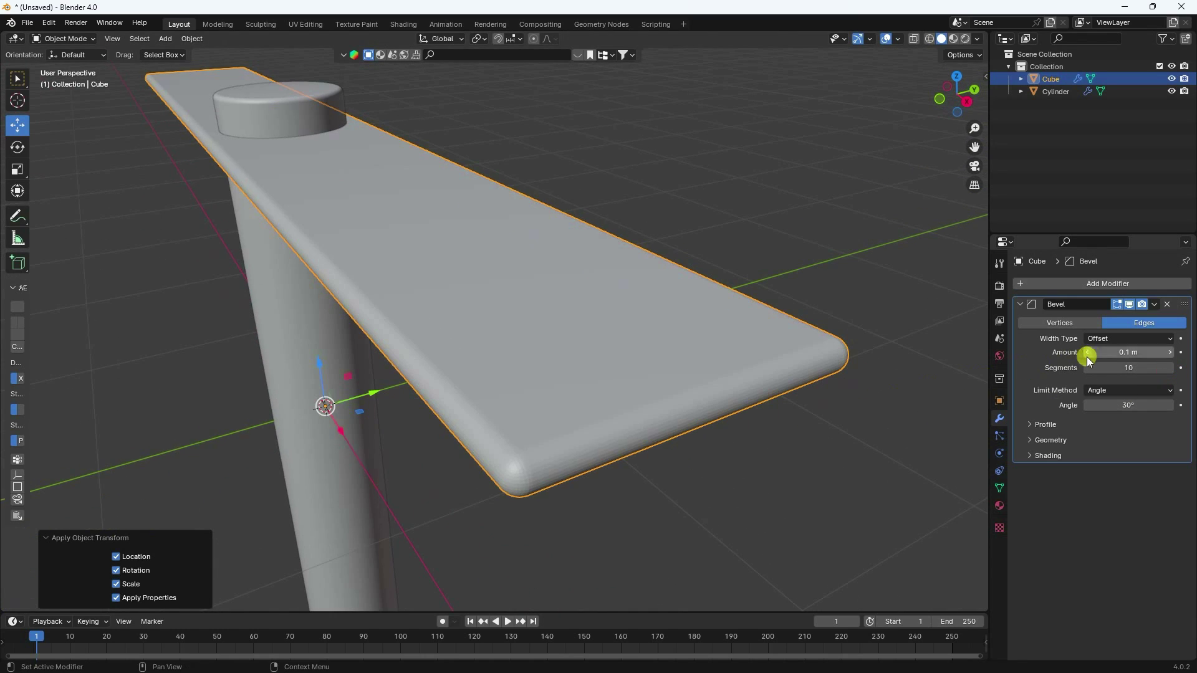
click(1086, 353)
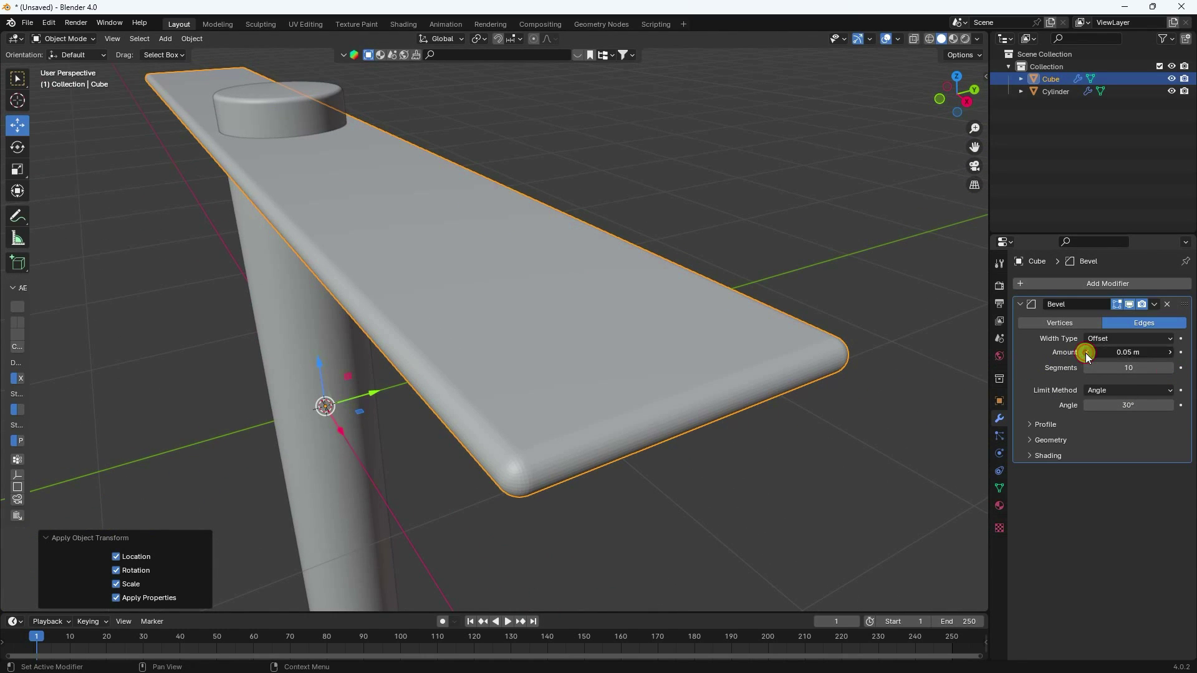
text(0.03)
key(Return)
click(1087, 353)
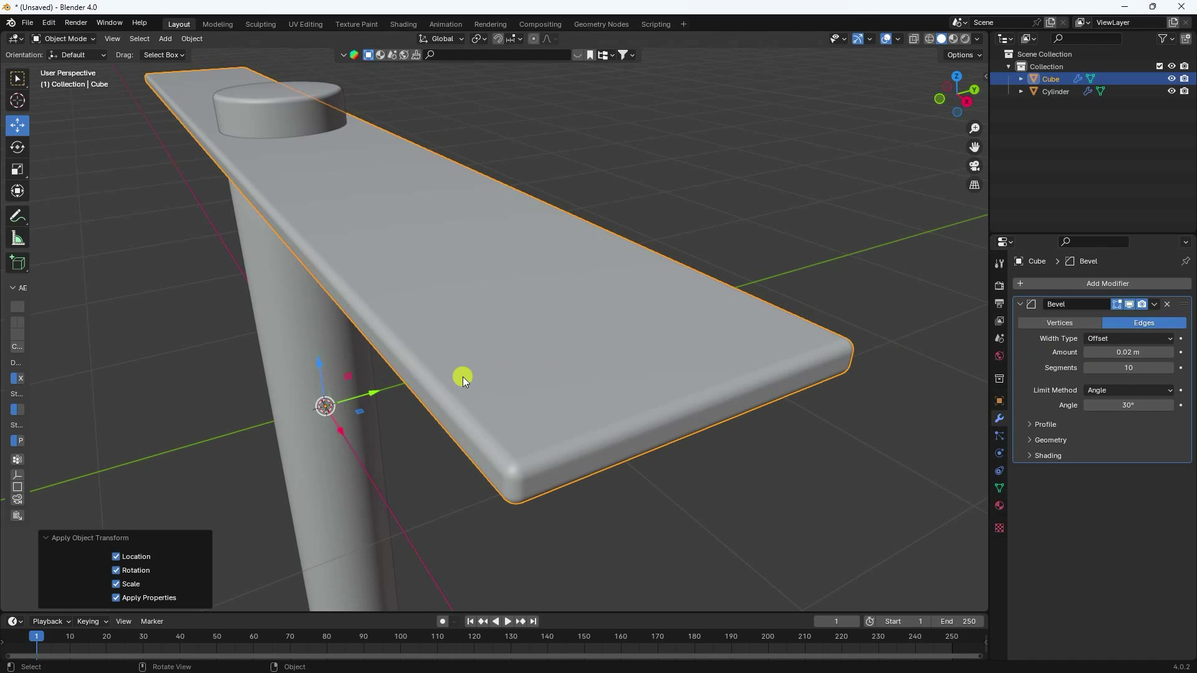
scroll(511, 364, down, 4)
mouse_move(511, 364)
middle_down()
mouse_move(540, 340)
mouse_move(552, 356)
mouse_move(526, 339)
mouse_move(497, 355)
middle_up()
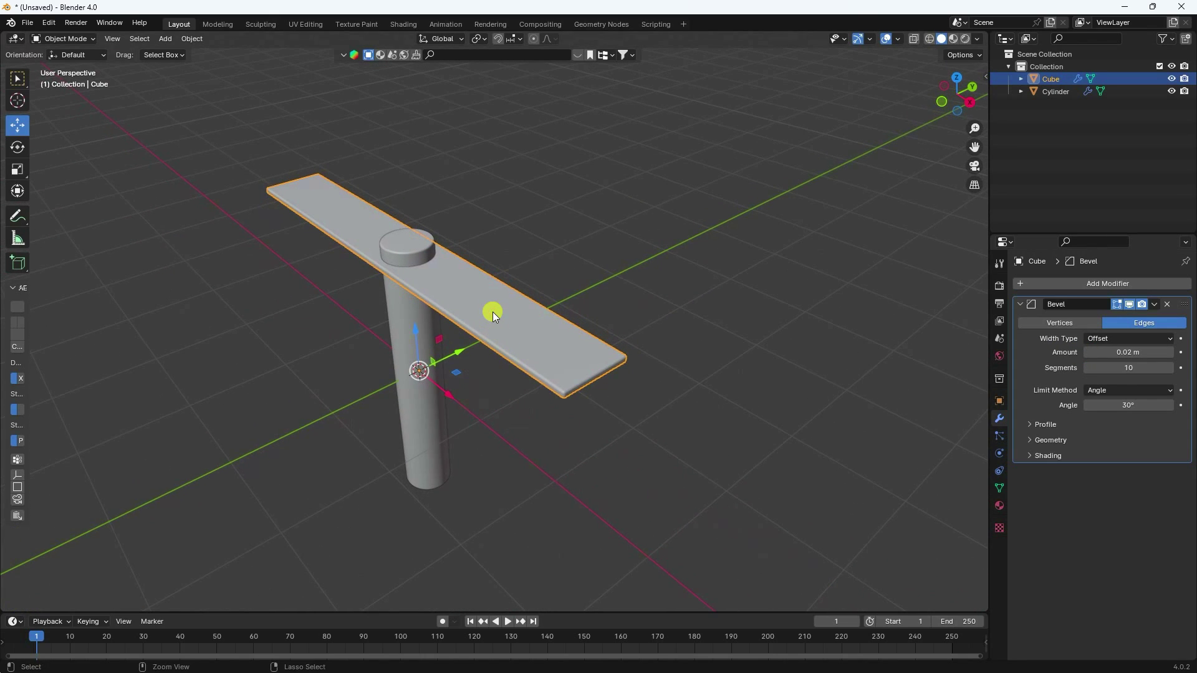
Step: Duplicate the plank and rotate the copy 90° around Z to form a cross
key(ctrl+c)
key(ctrl+v)
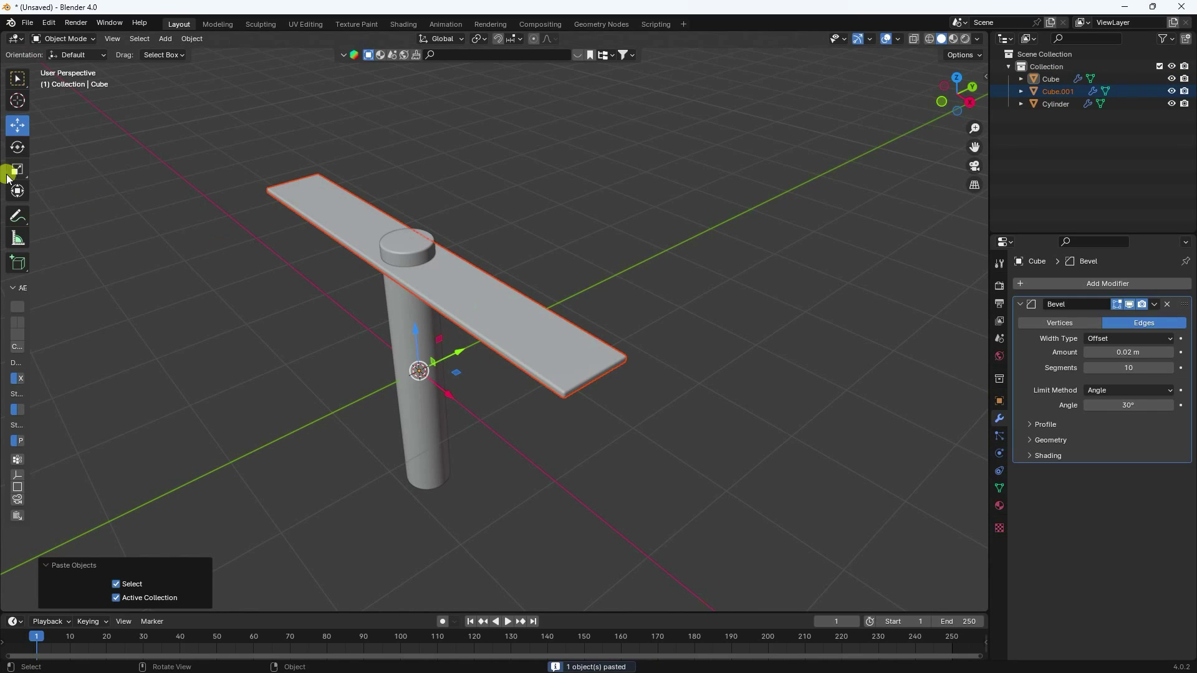
key(shift+space)
key(r)
drag(406, 403, 468, 383)
click(169, 542)
text(9)
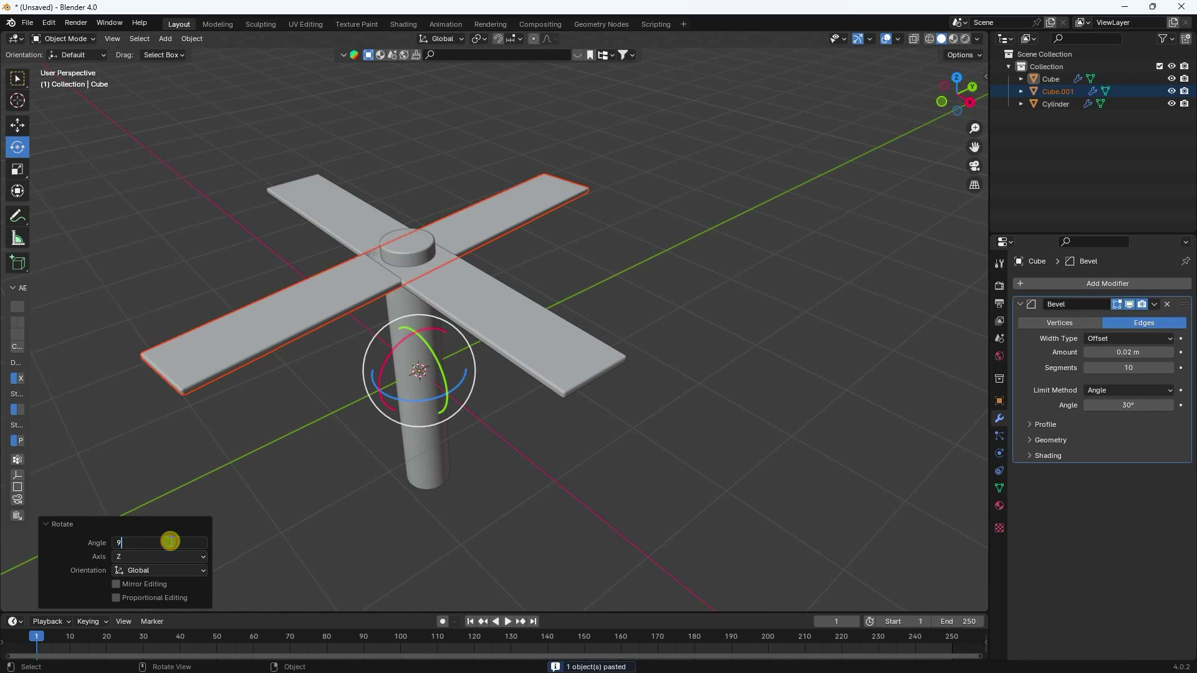
text(0)
key(Return)
Step: Nudge the second plank, Cube.001, slightly downward beneath the first
click(17, 125)
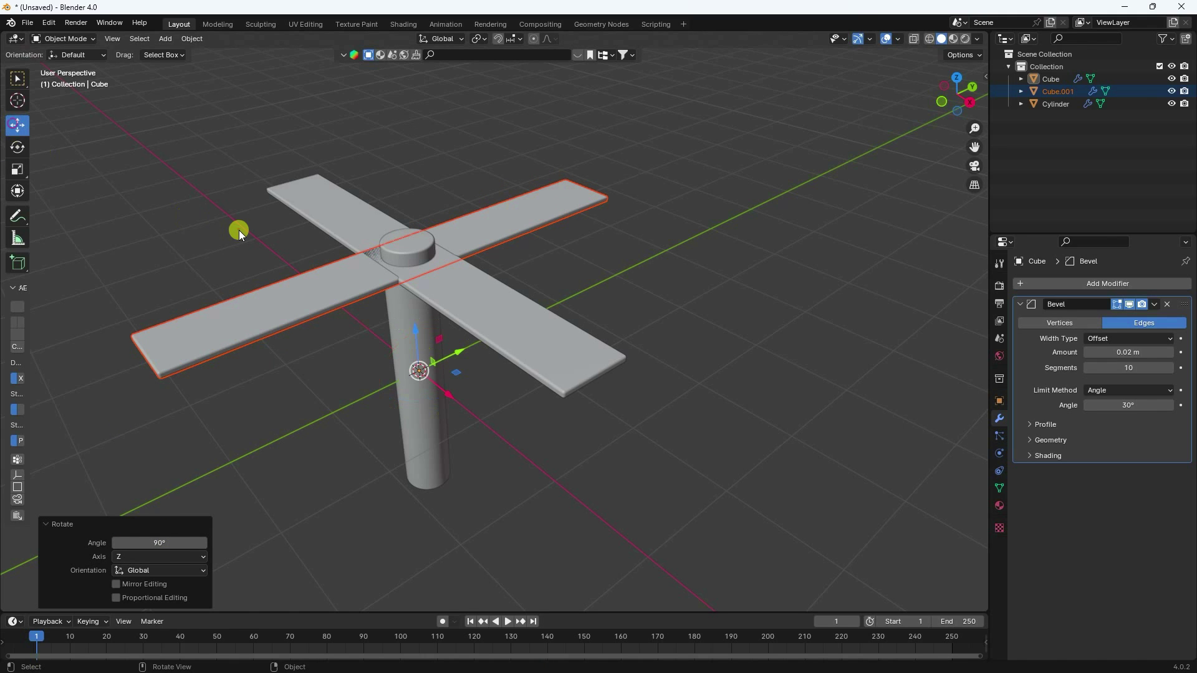
click(238, 232)
middle_drag(345, 278, 263, 403)
scroll(406, 211, up, 5)
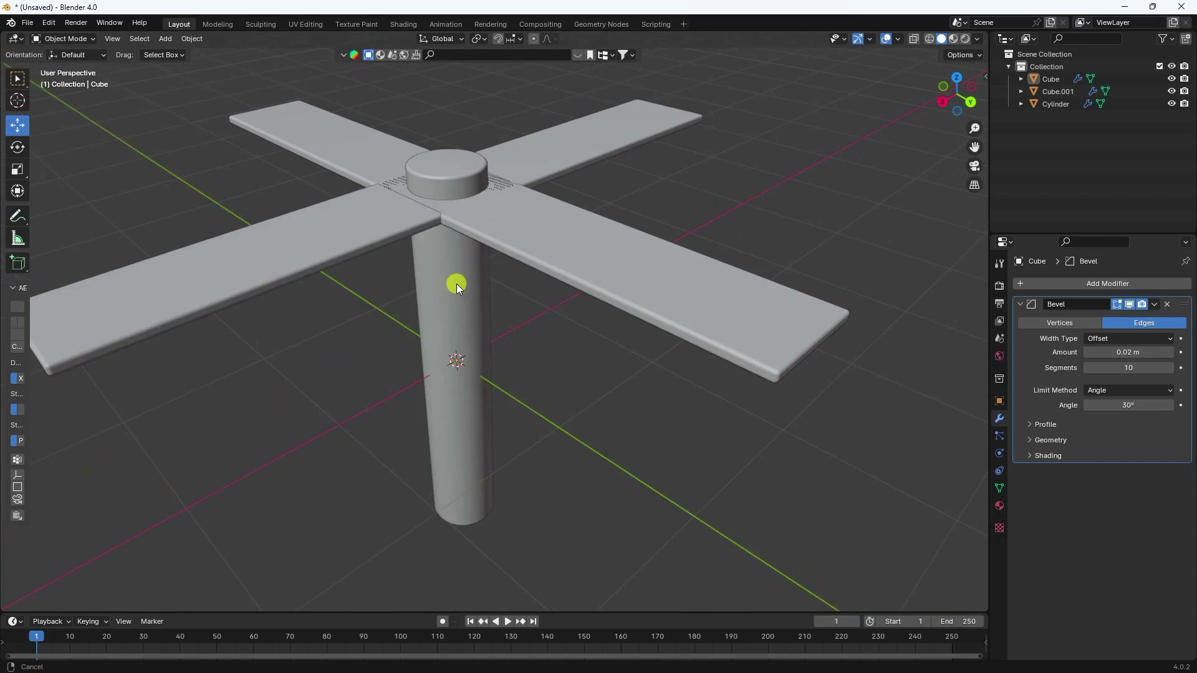
scroll(456, 283, down, 5)
middle_drag(510, 364, 552, 335)
click(585, 318)
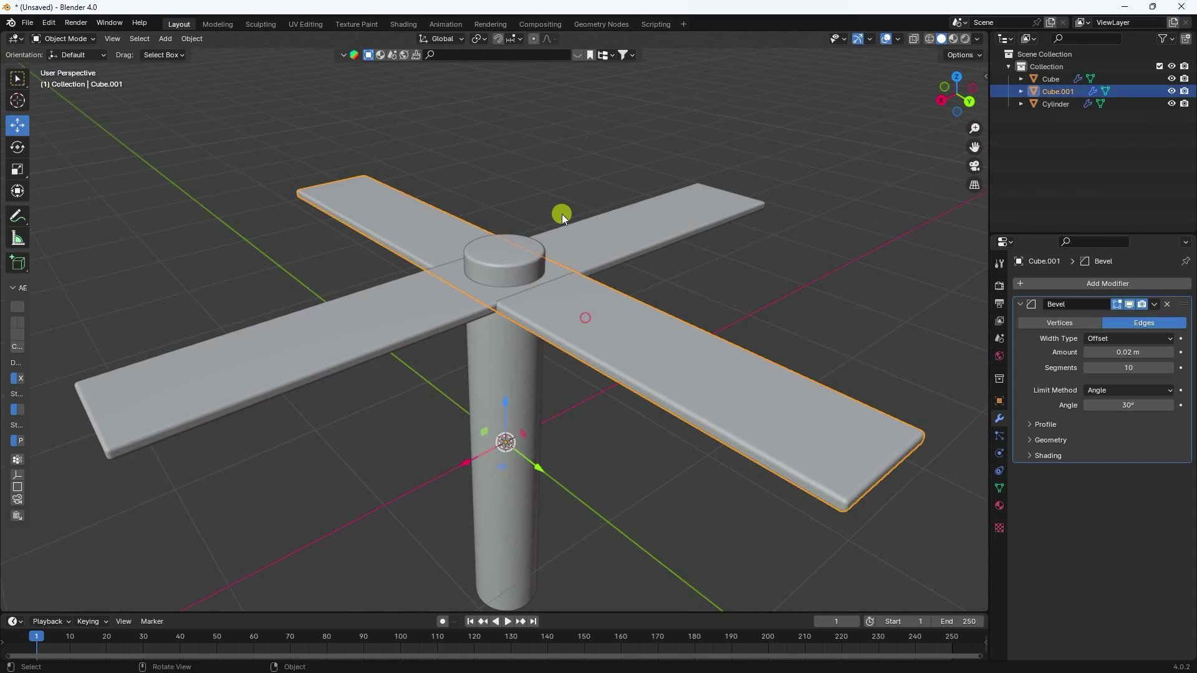
scroll(562, 215, up, 2)
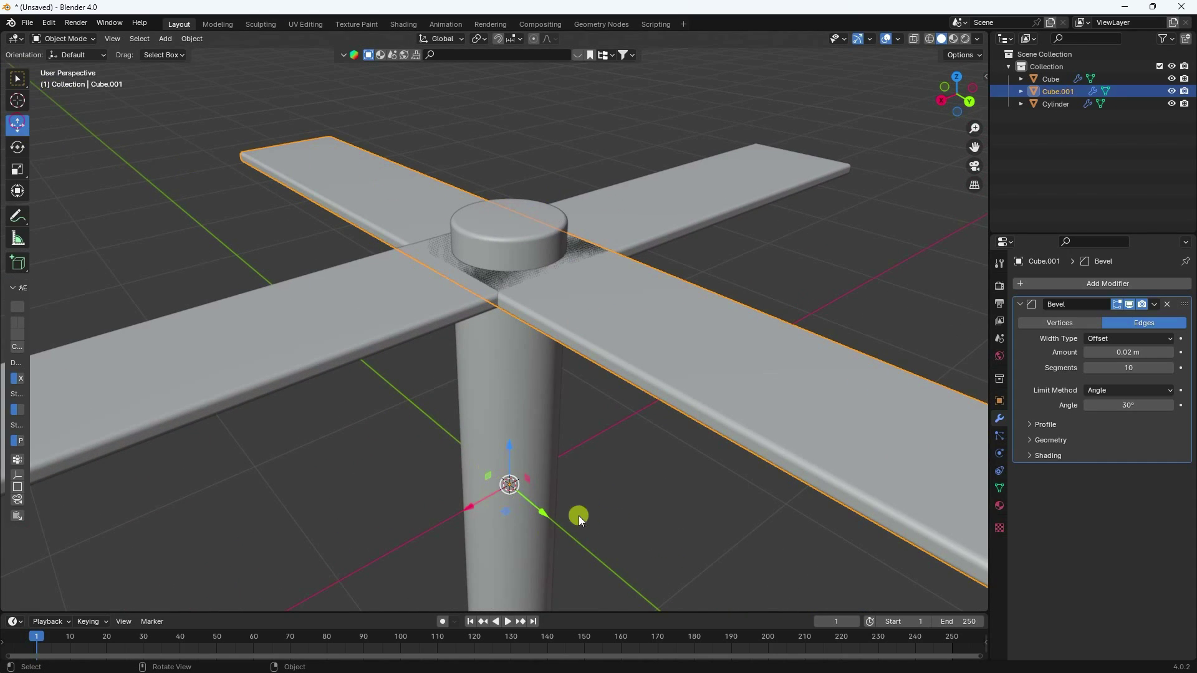
drag(508, 446, 506, 443)
click(226, 162)
Step: Scale the cylinder down to 0.766 along Z
middle_drag(437, 299, 477, 300)
scroll(461, 289, down, 3)
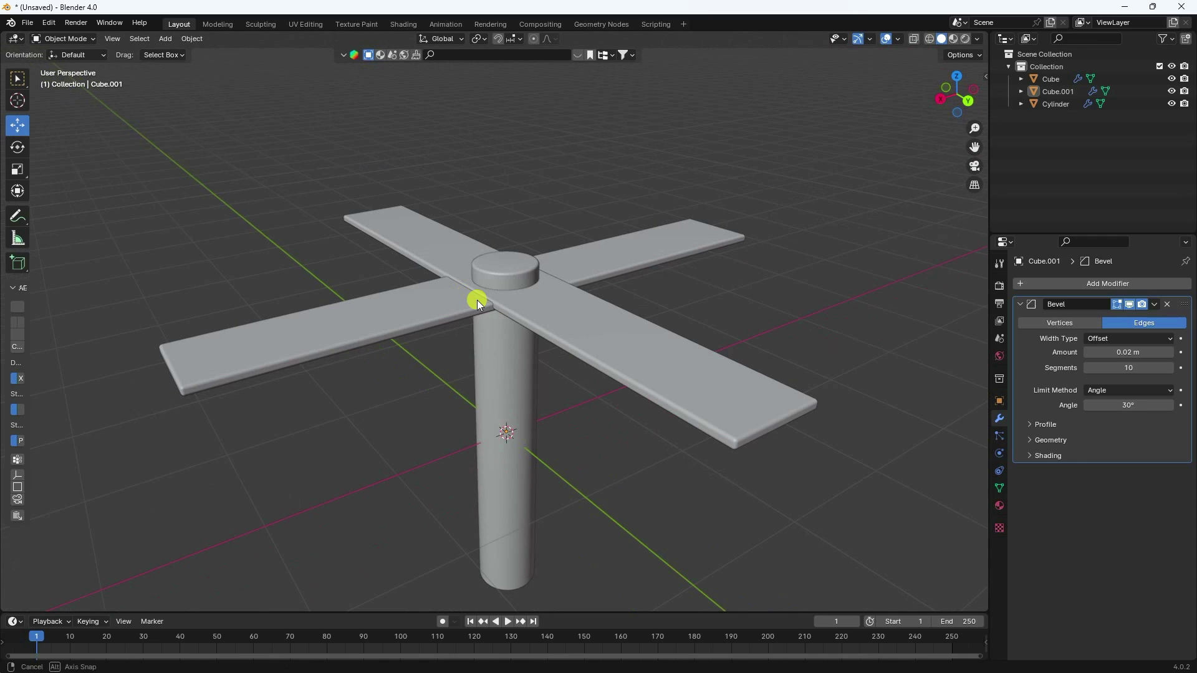
click(510, 327)
click(17, 169)
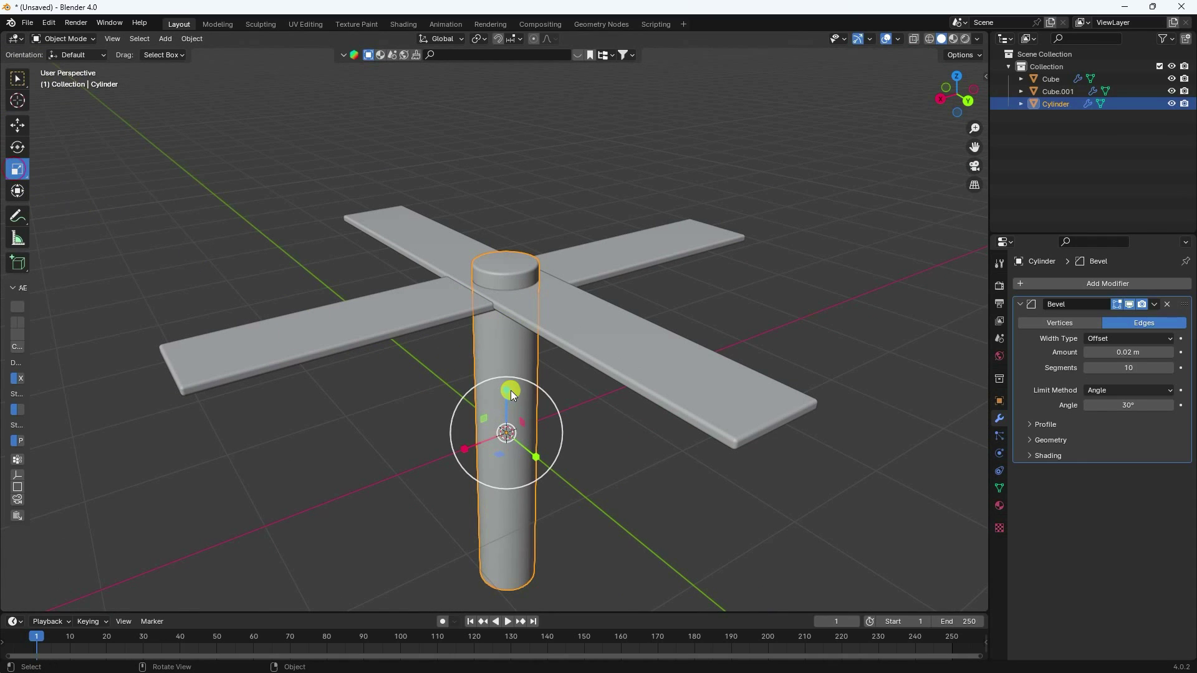
drag(511, 391, 502, 346)
key(shift+space)
key(g)
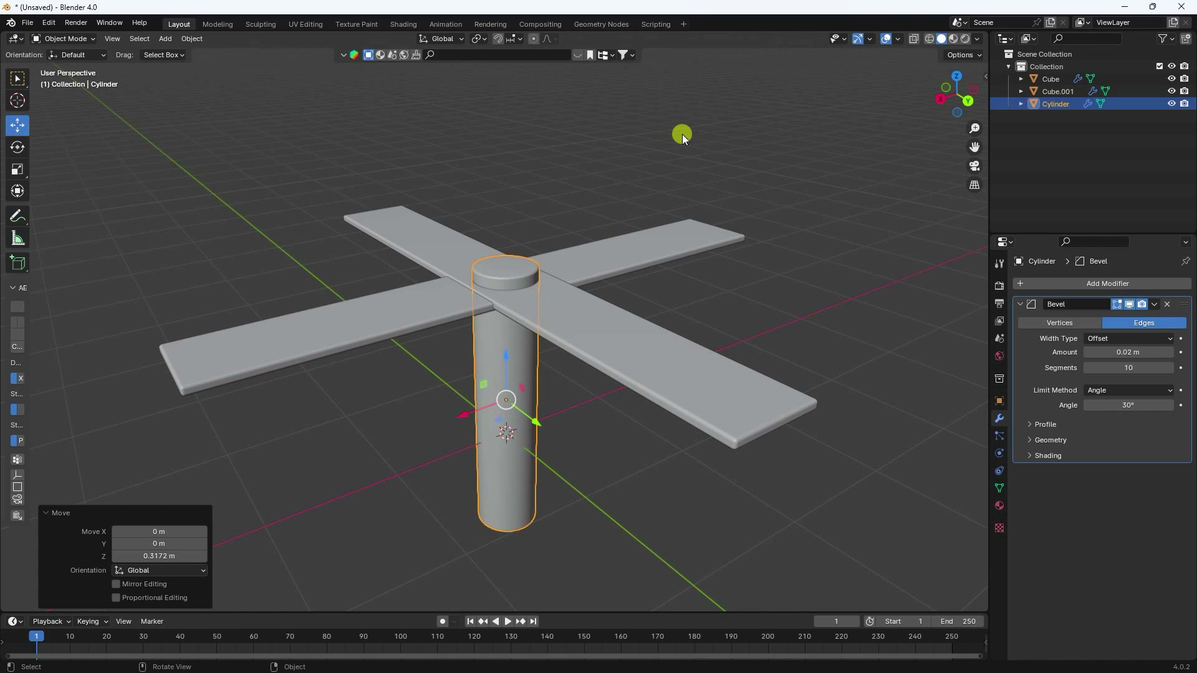
Step: Add an Arrows empty at the origin
click(166, 38)
mouse_move(203, 171)
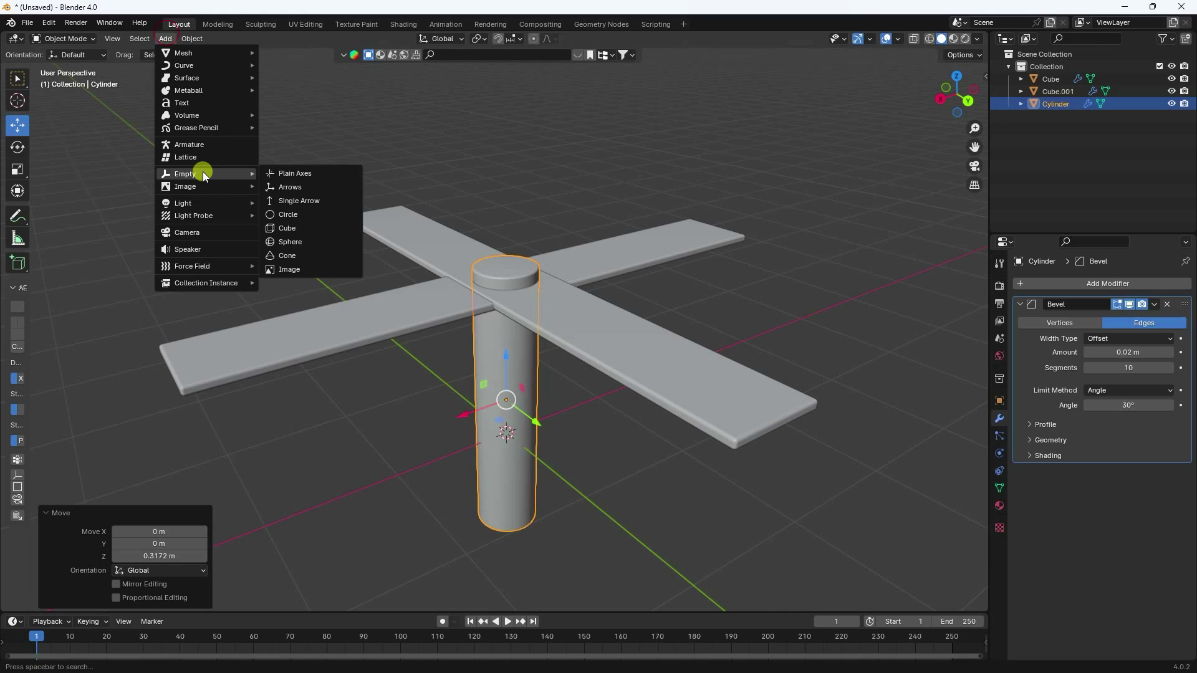
click(293, 187)
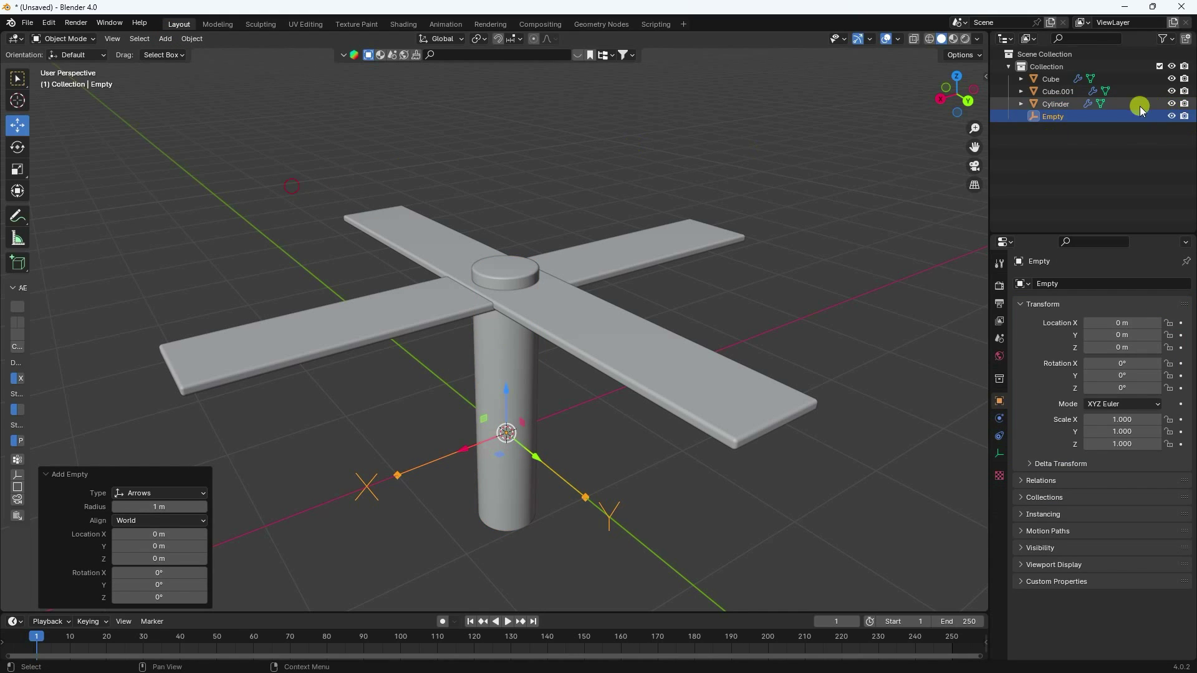
Step: Parent Cube, Cube.001 and Cylinder to the Empty in the Outliner, then reselect the Empty
click(1044, 104)
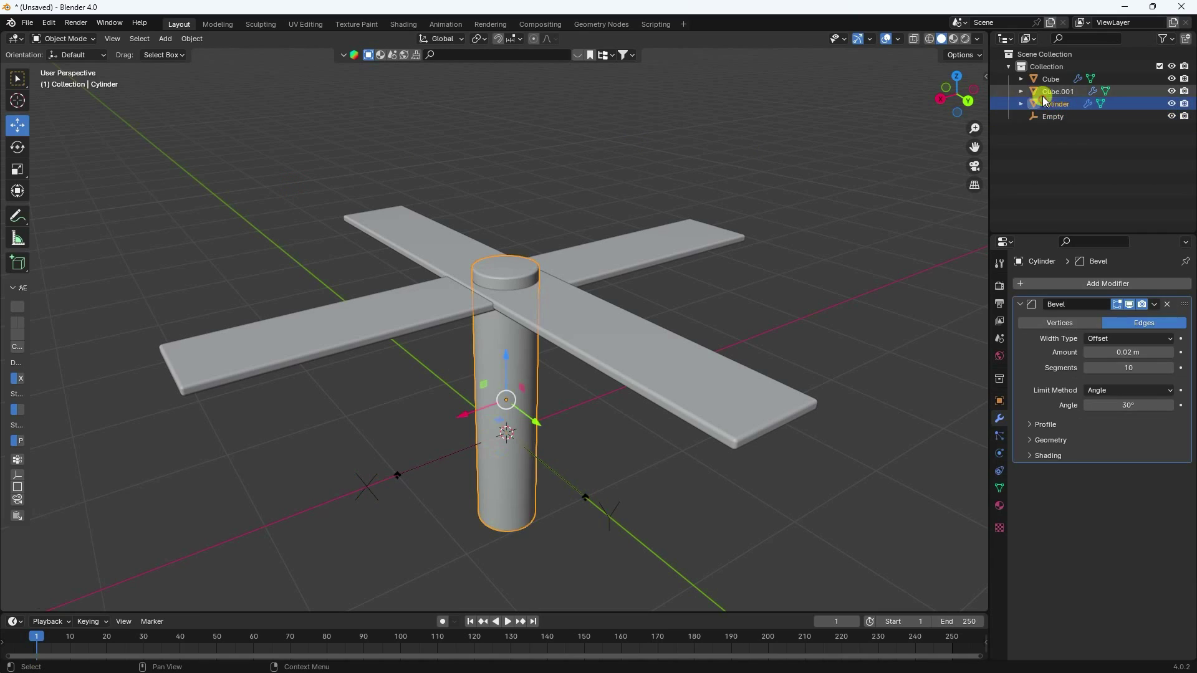
shift+click(1050, 79)
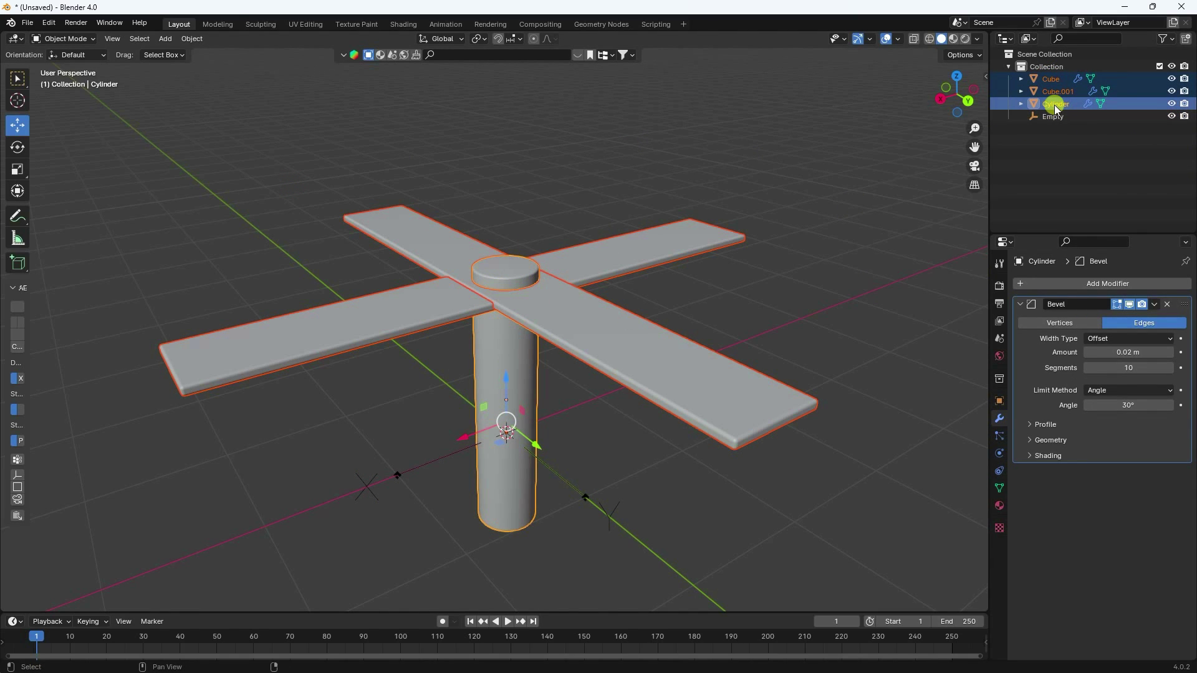
drag(1059, 107, 1060, 116)
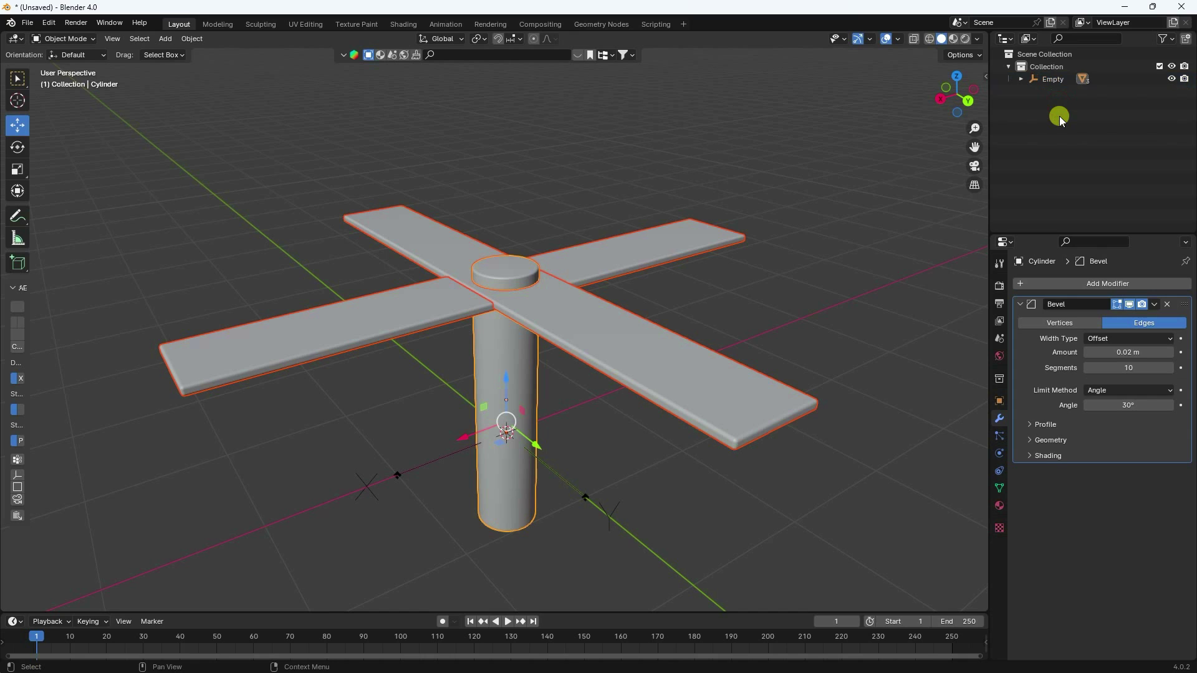
click(1049, 80)
click(18, 148)
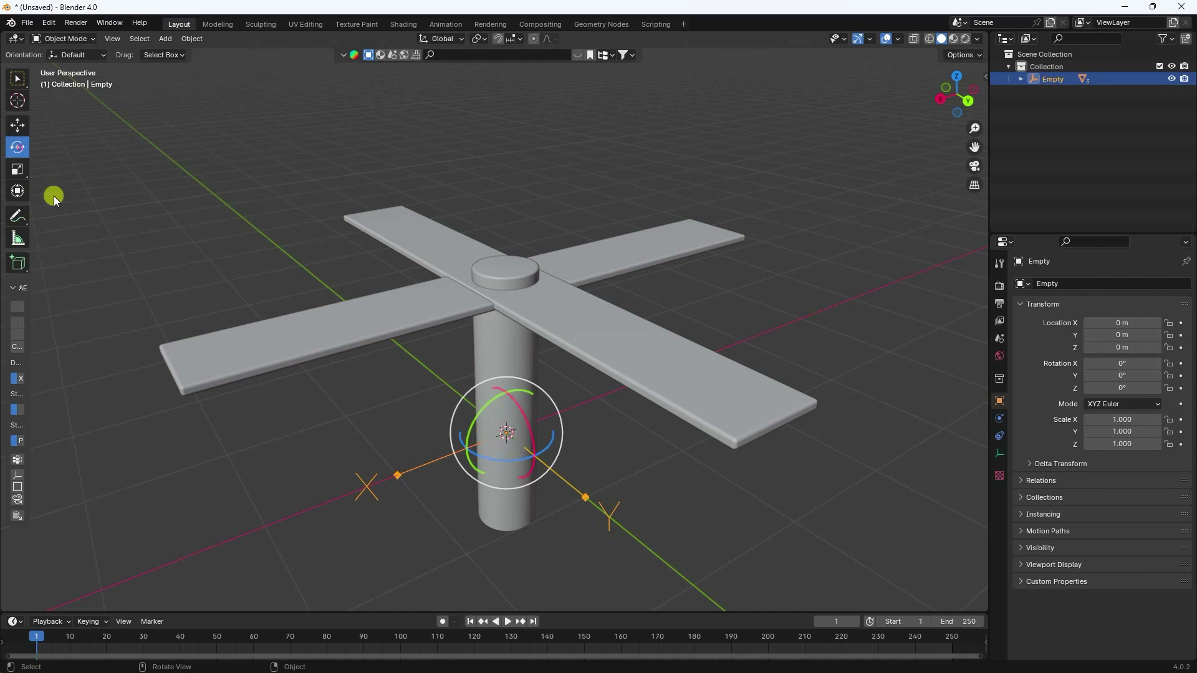
Step: Set the animation end frame to 500
drag(491, 458, 574, 323)
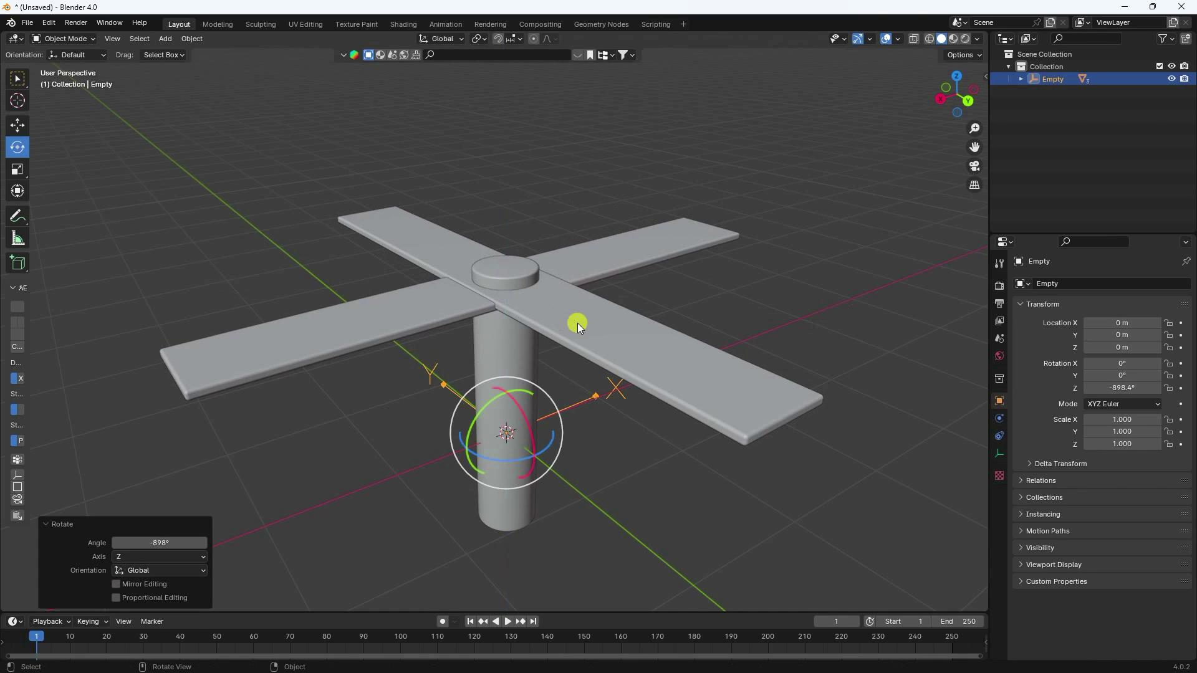
key(ctrl+z)
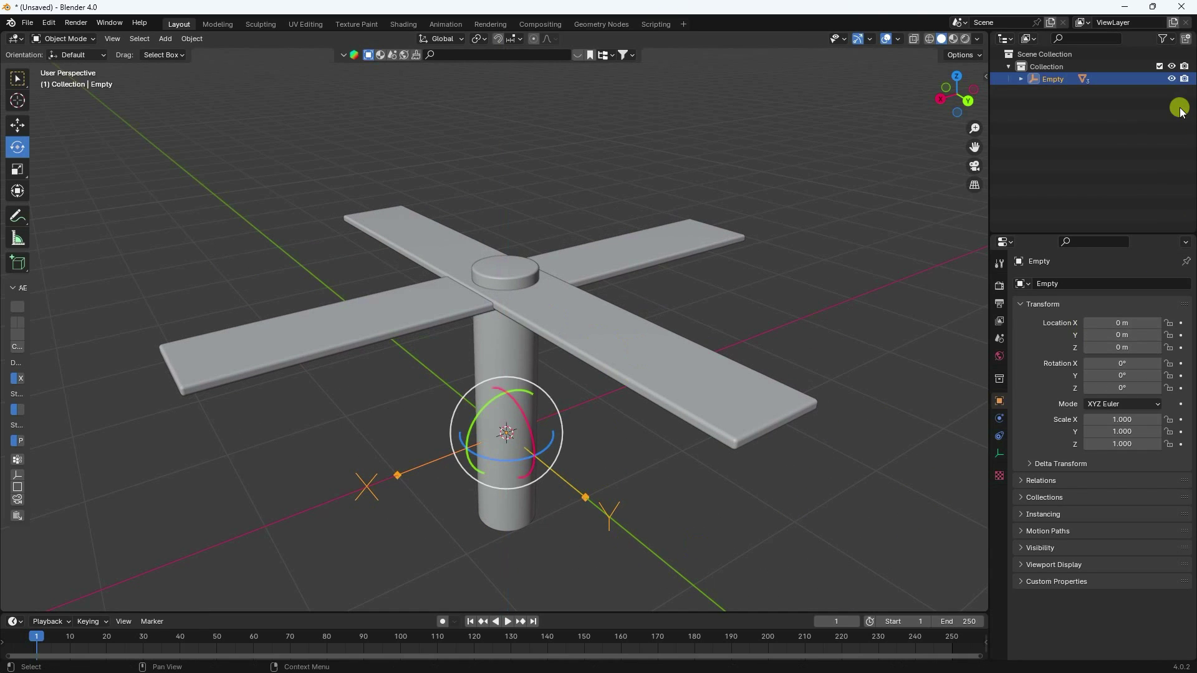
click(958, 622)
text(500)
key(Return)
drag(510, 660, 982, 659)
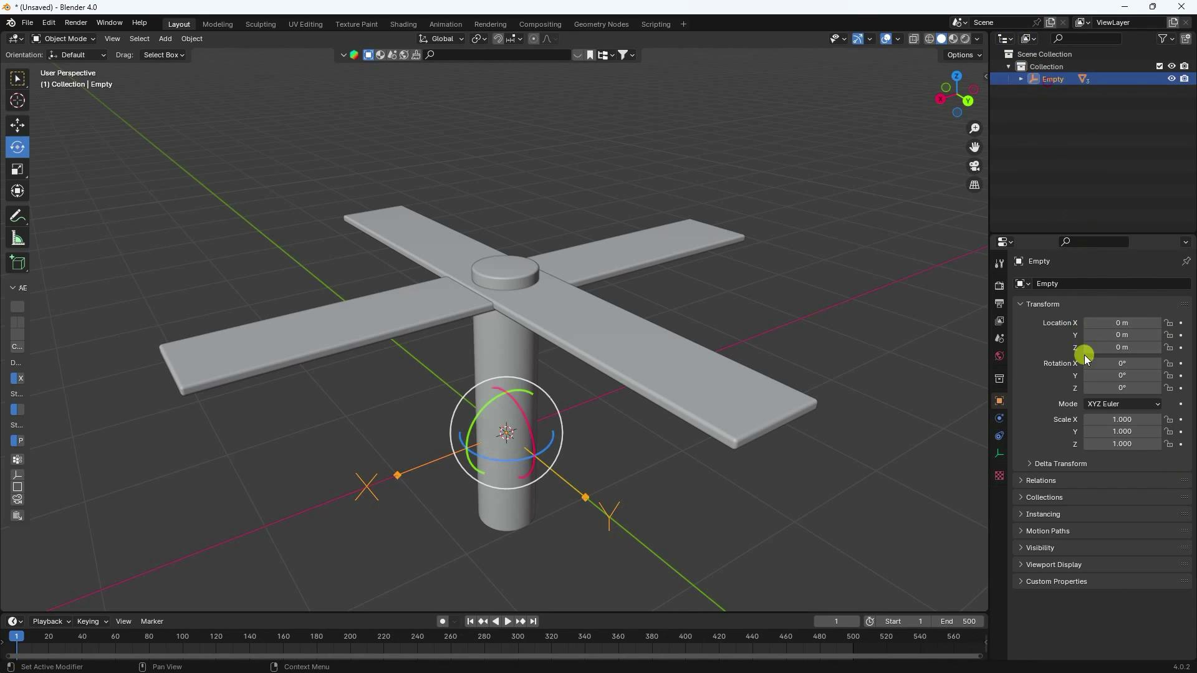
Step: Keyframe the Empty's Z rotation at 0° on frame 1 and 2500° on frame 500, then select all keys
drag(1122, 388, 329, 395)
key(ctrl+z)
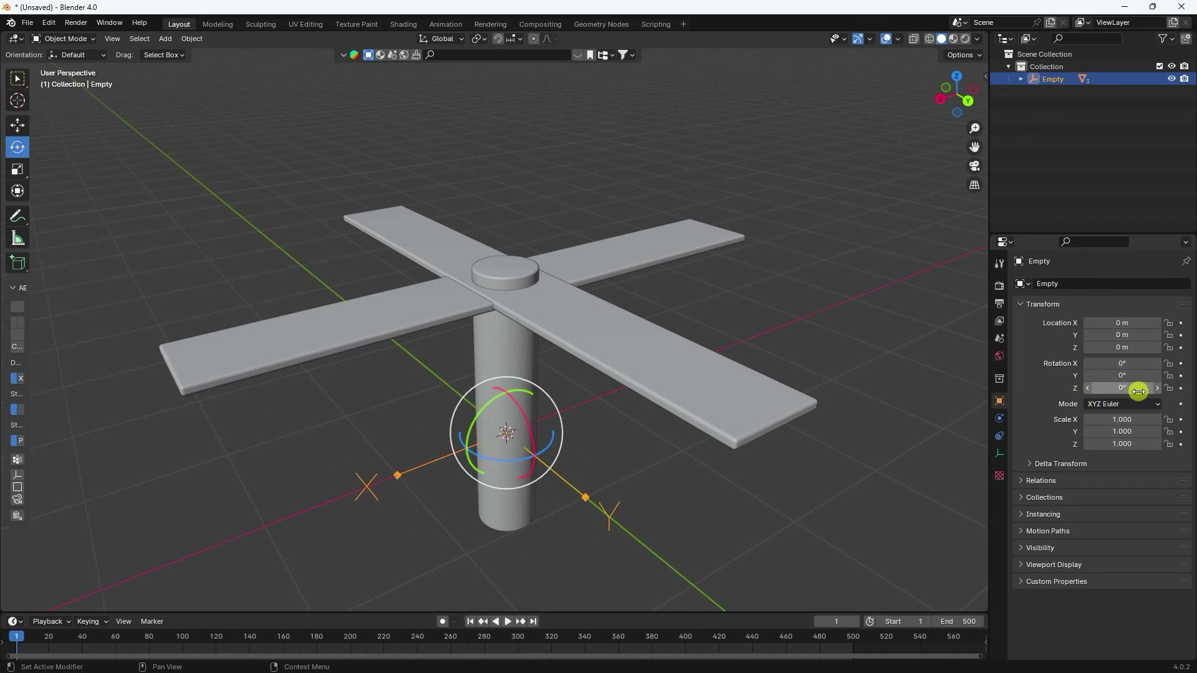
click(1181, 387)
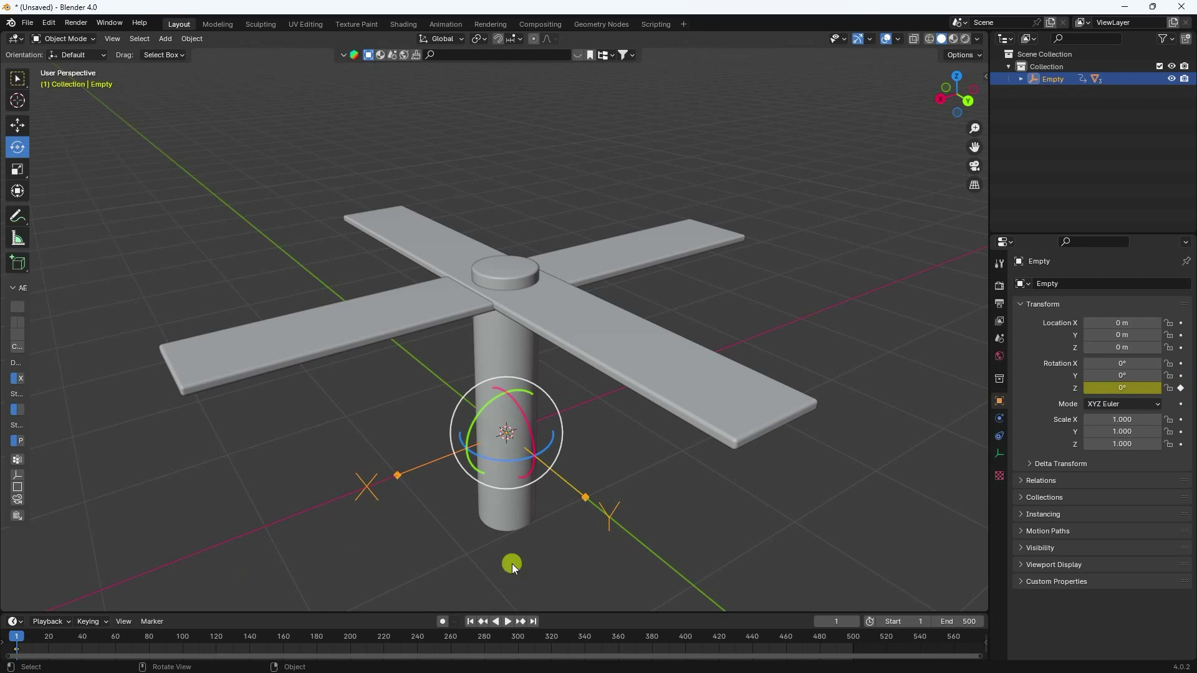
click(529, 623)
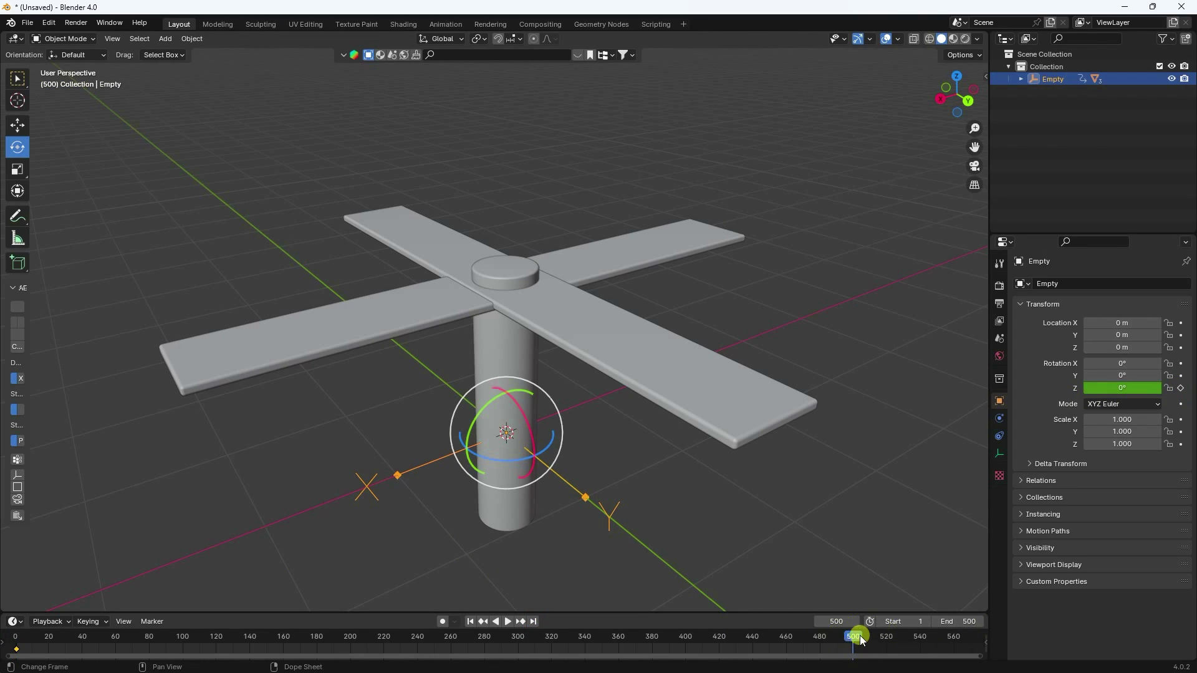
click(1117, 389)
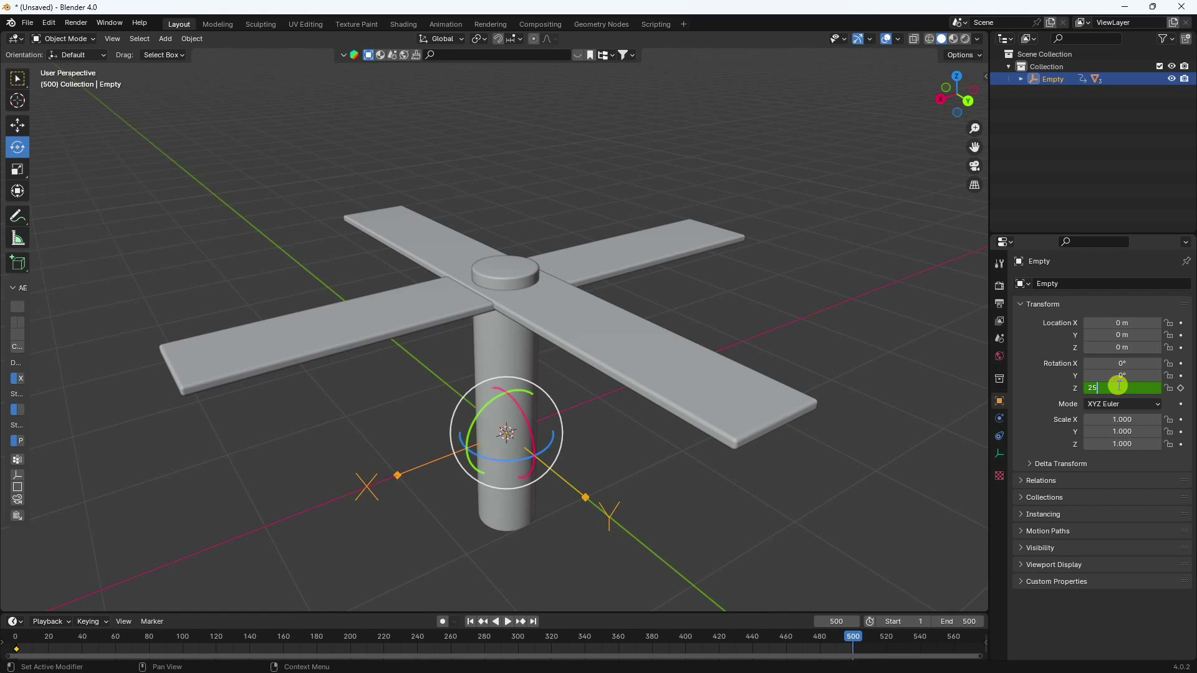
text(2500)
key(Return)
click(1181, 387)
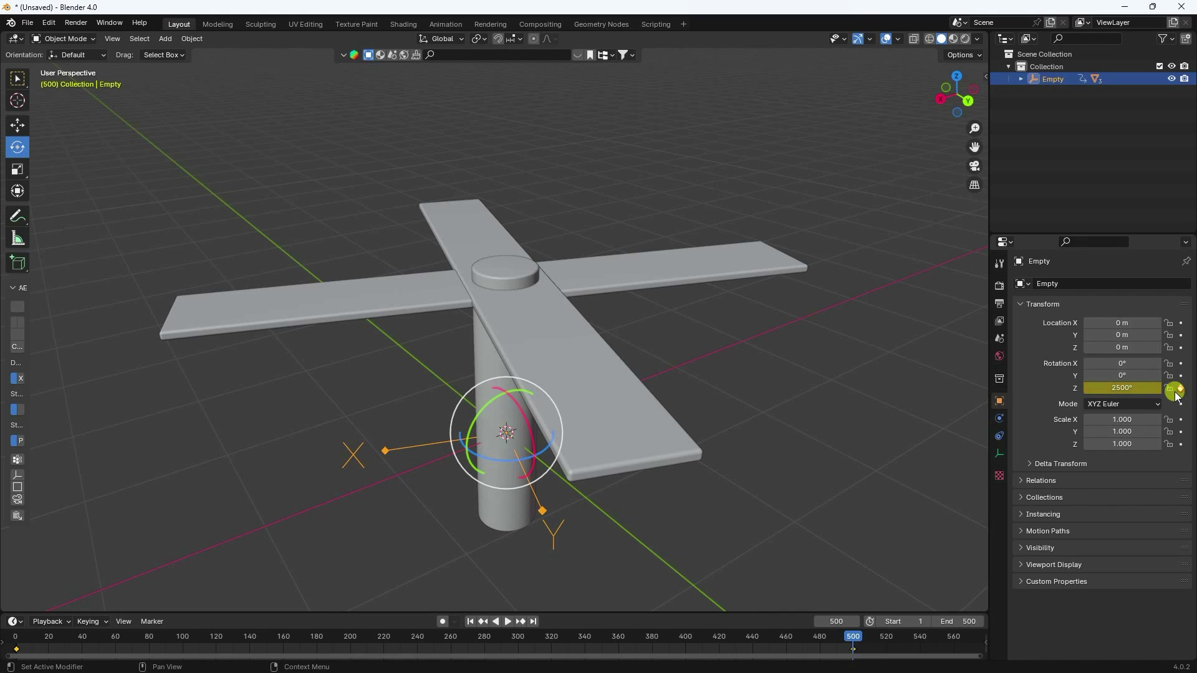
click(470, 621)
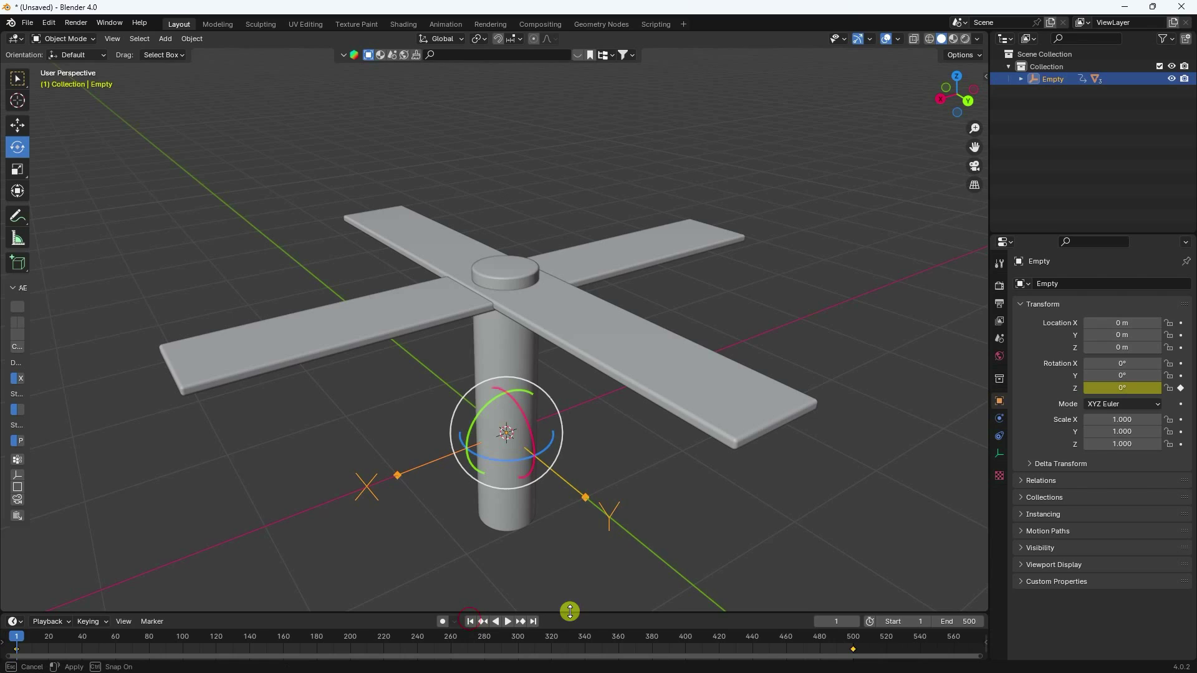
drag(570, 611, 604, 551)
drag(917, 624, 3, 586)
Step: Set the rotation keyframes to Linear interpolation and play back to preview the spin
key(t)
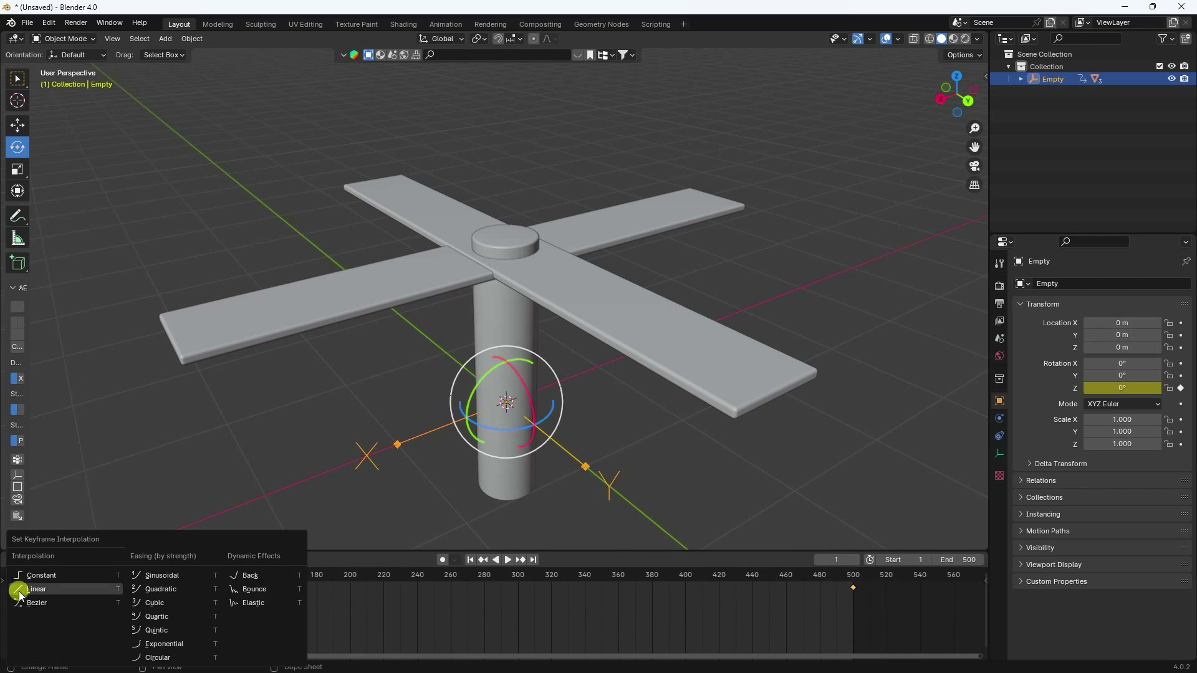
click(34, 593)
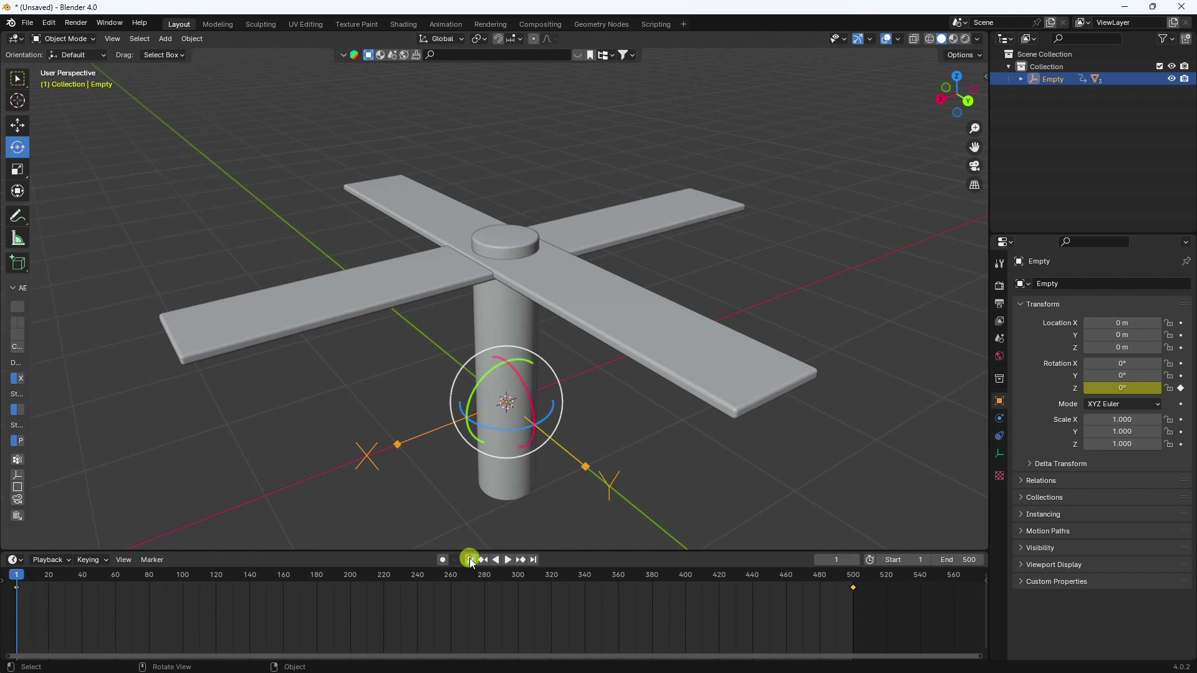
click(510, 559)
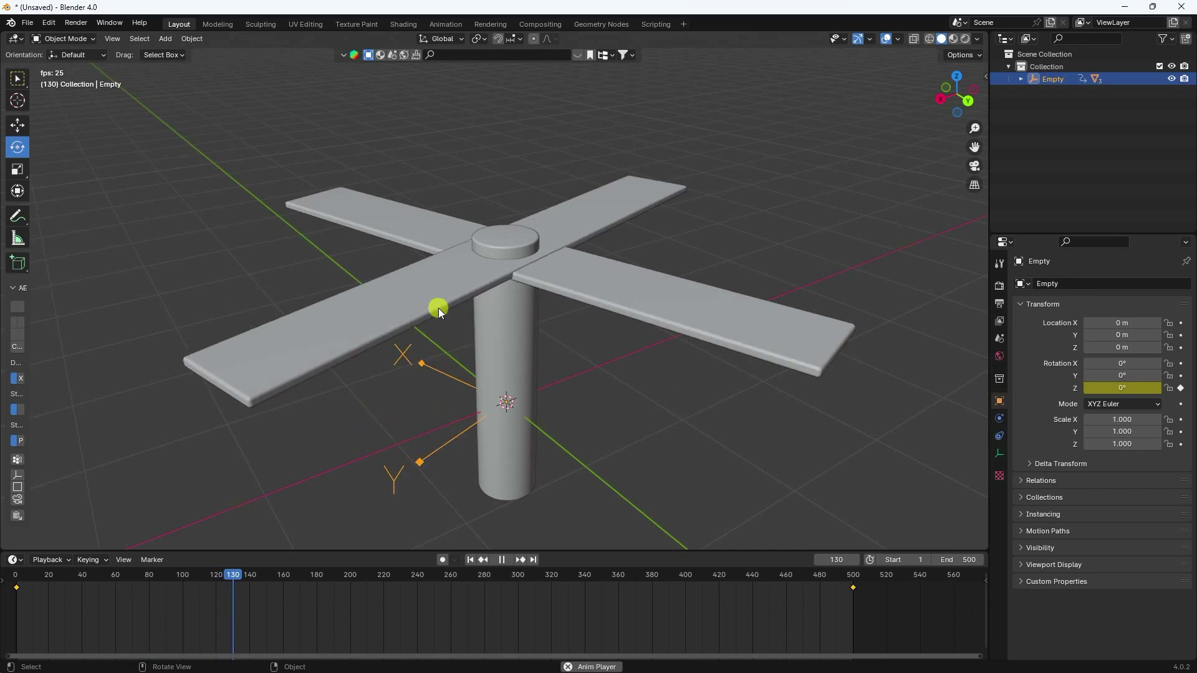
click(502, 559)
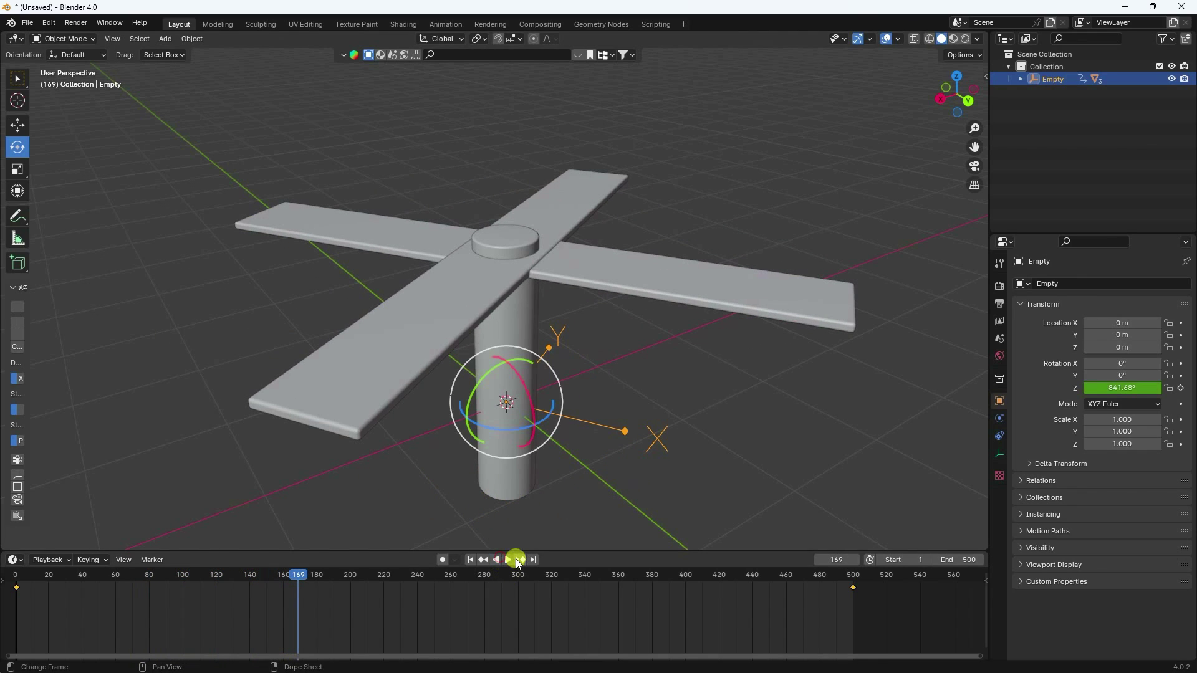
Step: Change the frame-500 Z-rotation keyframe to 2200° and replay the animation from frame 1
click(521, 559)
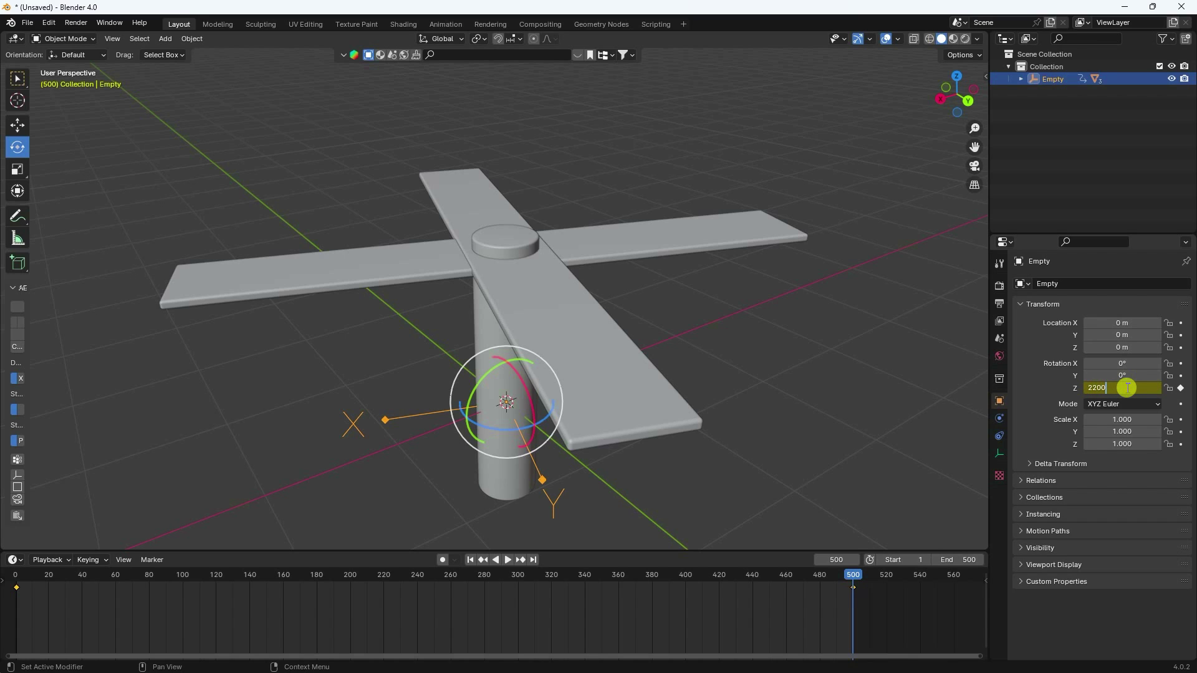
key(Return)
click(1181, 388)
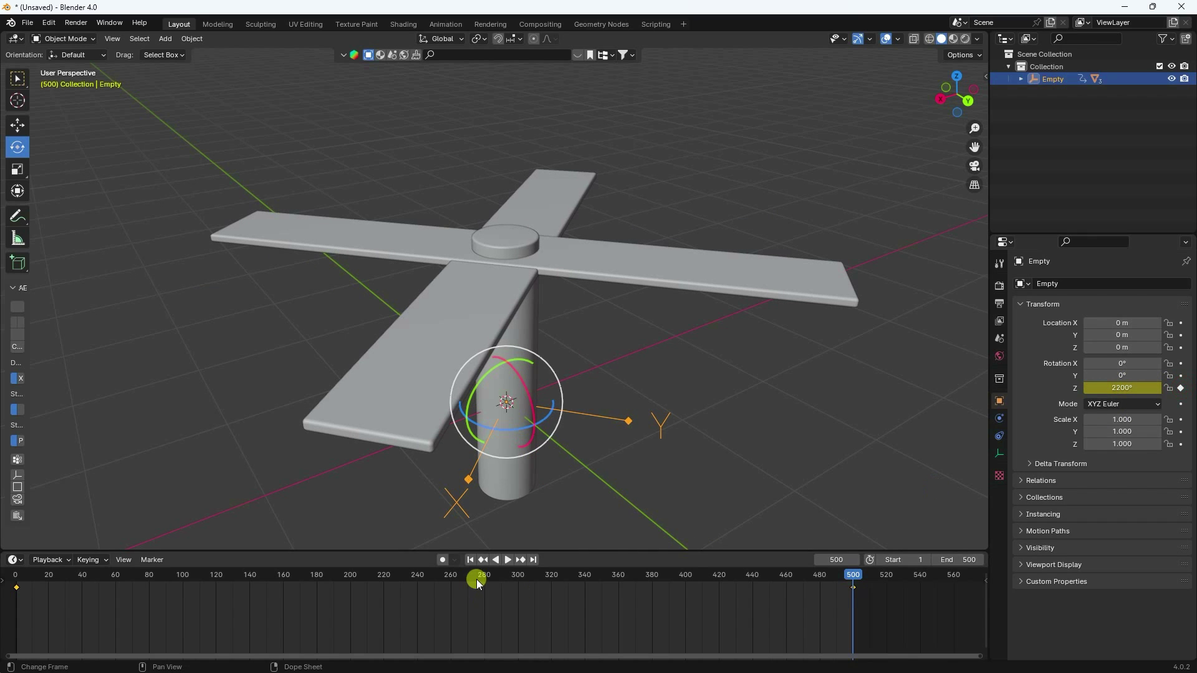
click(471, 561)
click(509, 560)
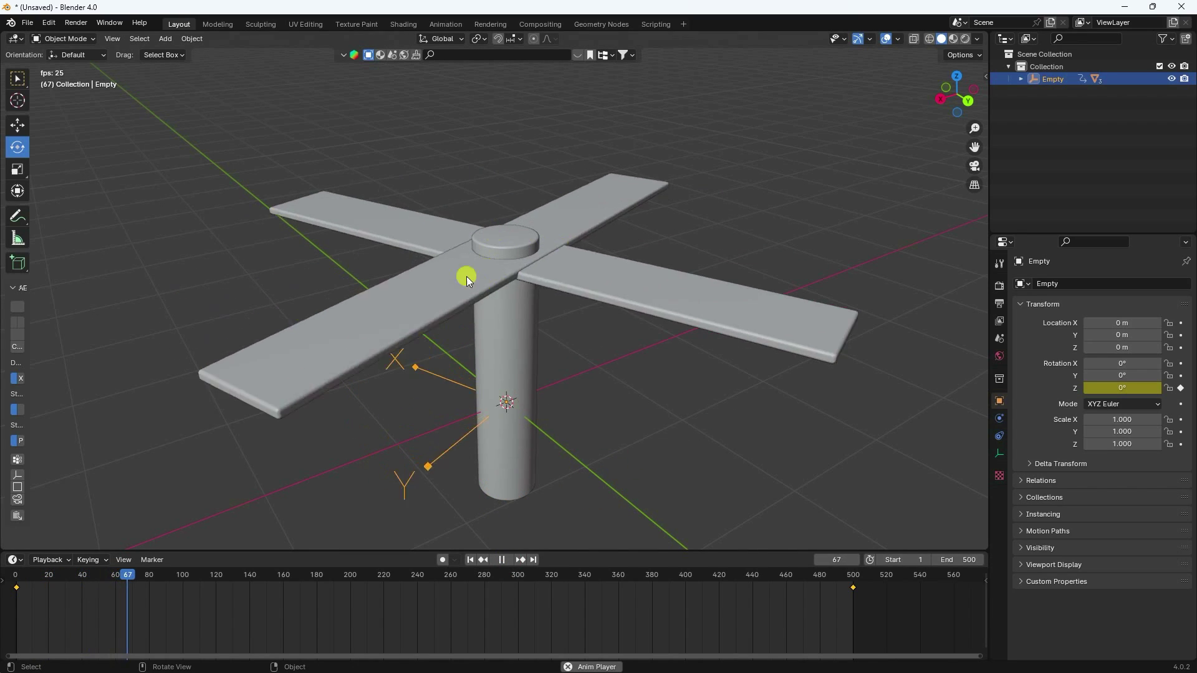
click(501, 555)
click(472, 560)
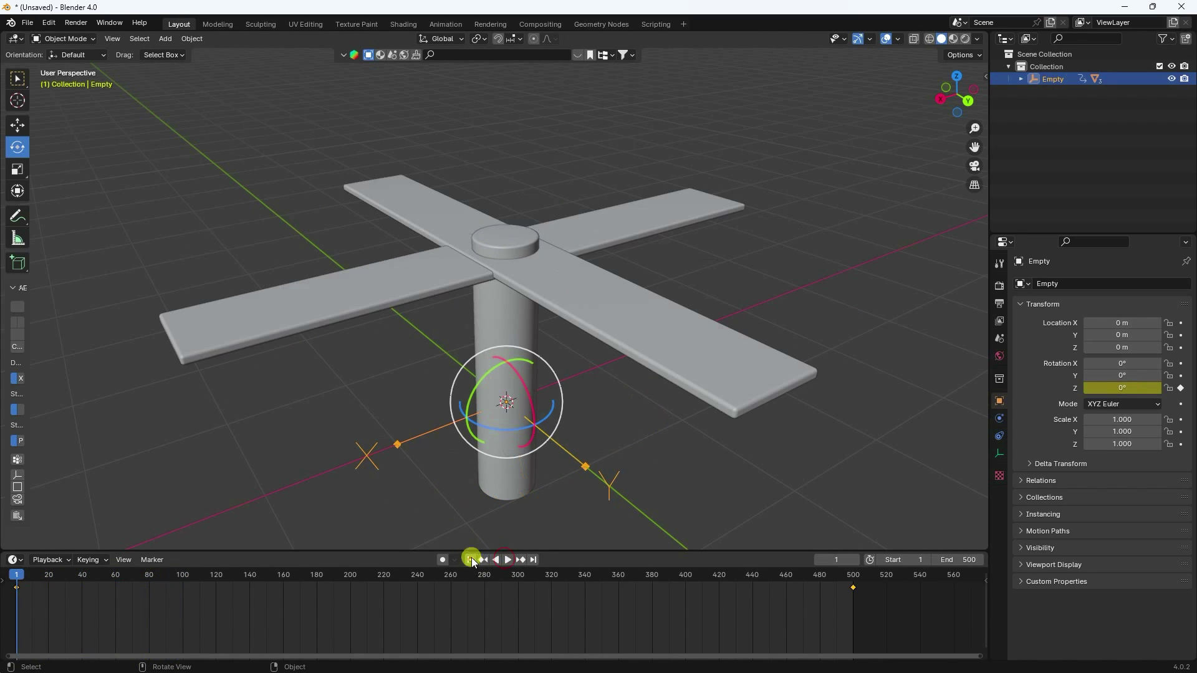
click(165, 39)
Step: Add a new cube and scale it up uniformly
mouse_move(219, 54)
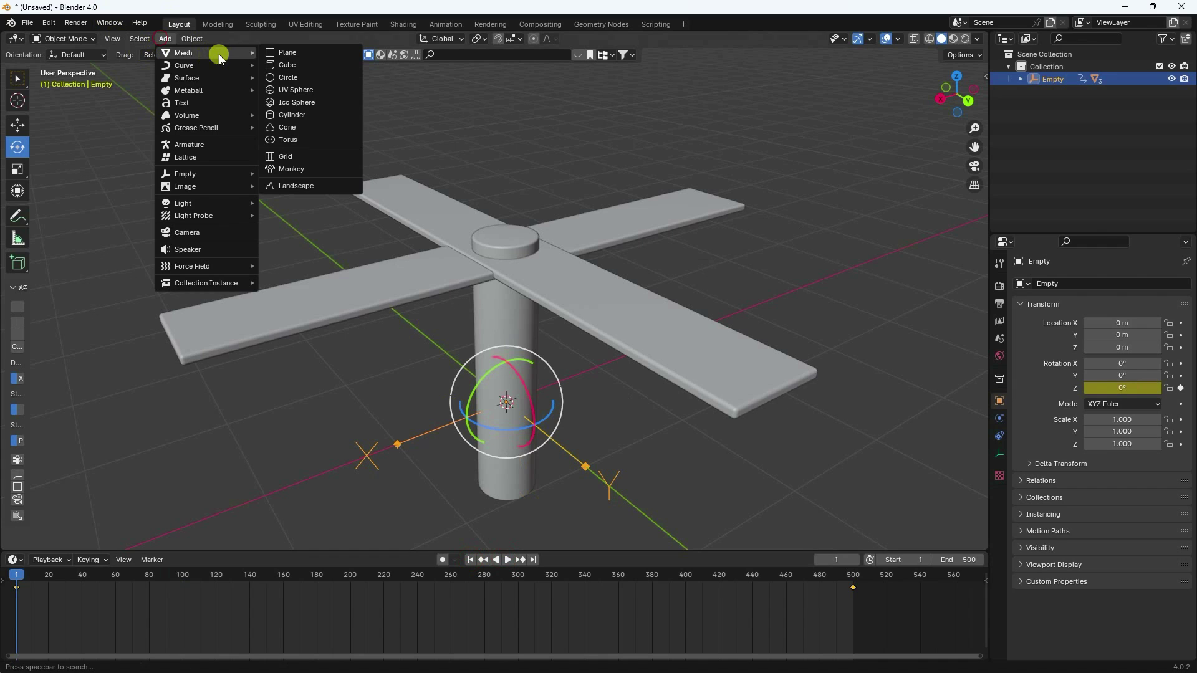
click(301, 66)
scroll(560, 306, down, 5)
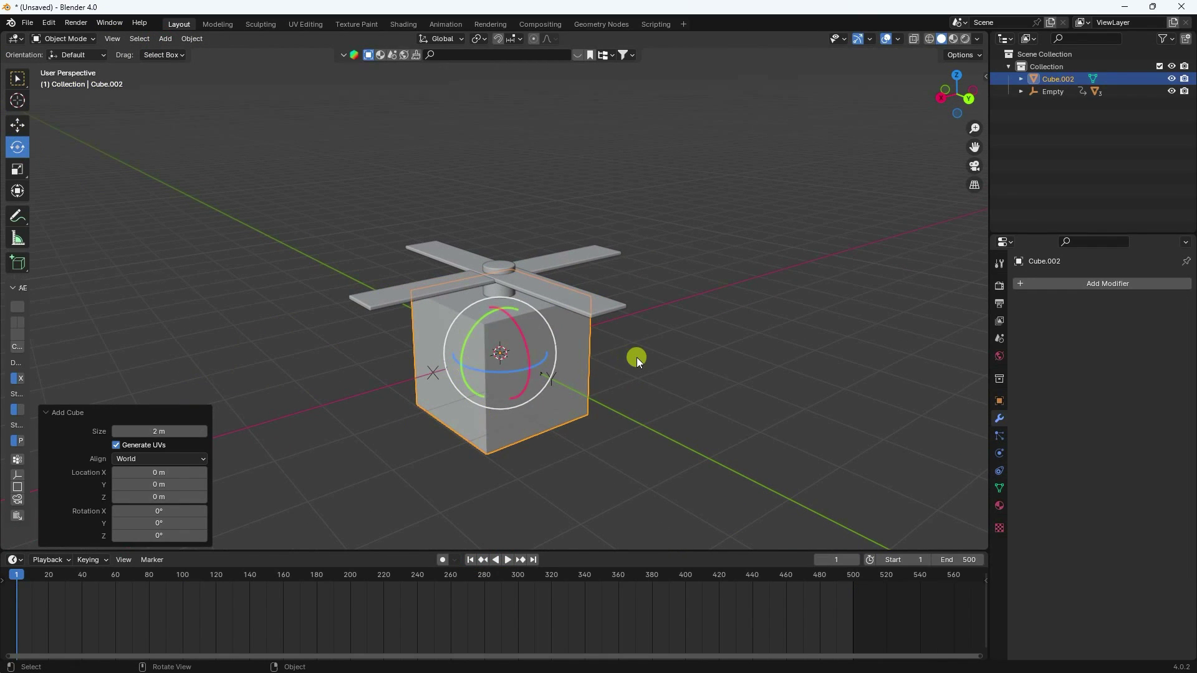
key(s)
click(930, 340)
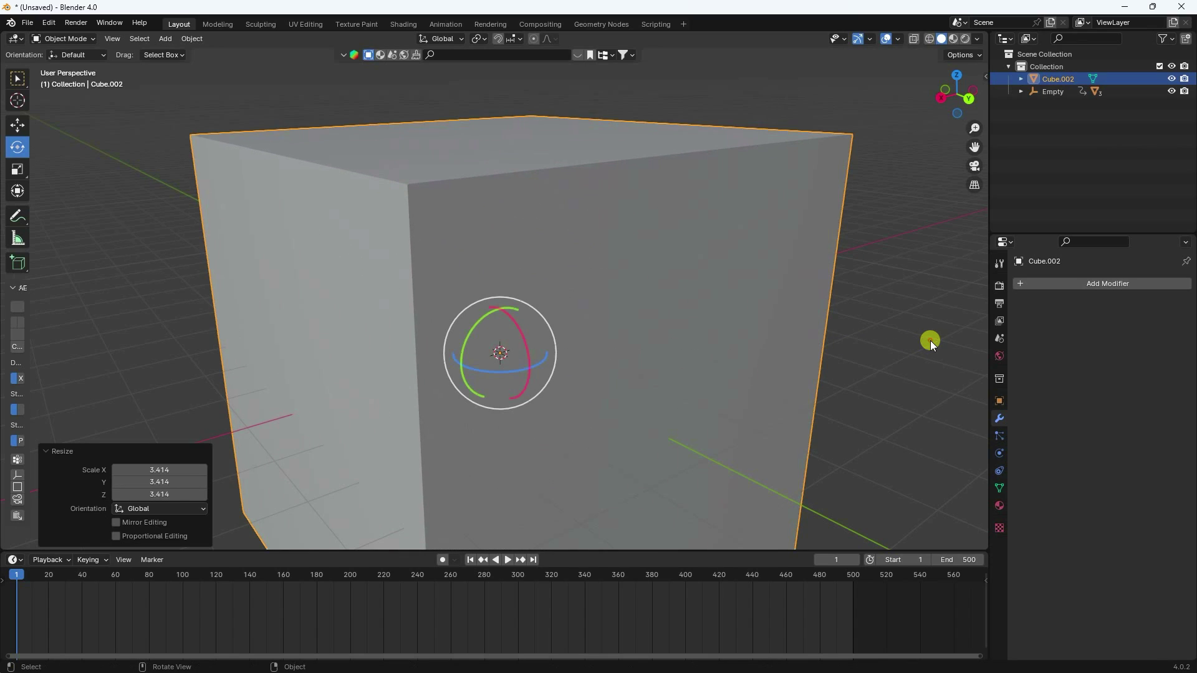
Step: Flatten the cube along Z into a thin floor slab beneath the cross
click(8, 177)
drag(496, 307, 672, 326)
mouse_move(531, 332)
middle_down()
mouse_move(522, 268)
mouse_move(537, 353)
mouse_move(529, 346)
middle_up()
click(17, 127)
middle_drag(246, 176, 425, 439)
scroll(497, 320, up, 5)
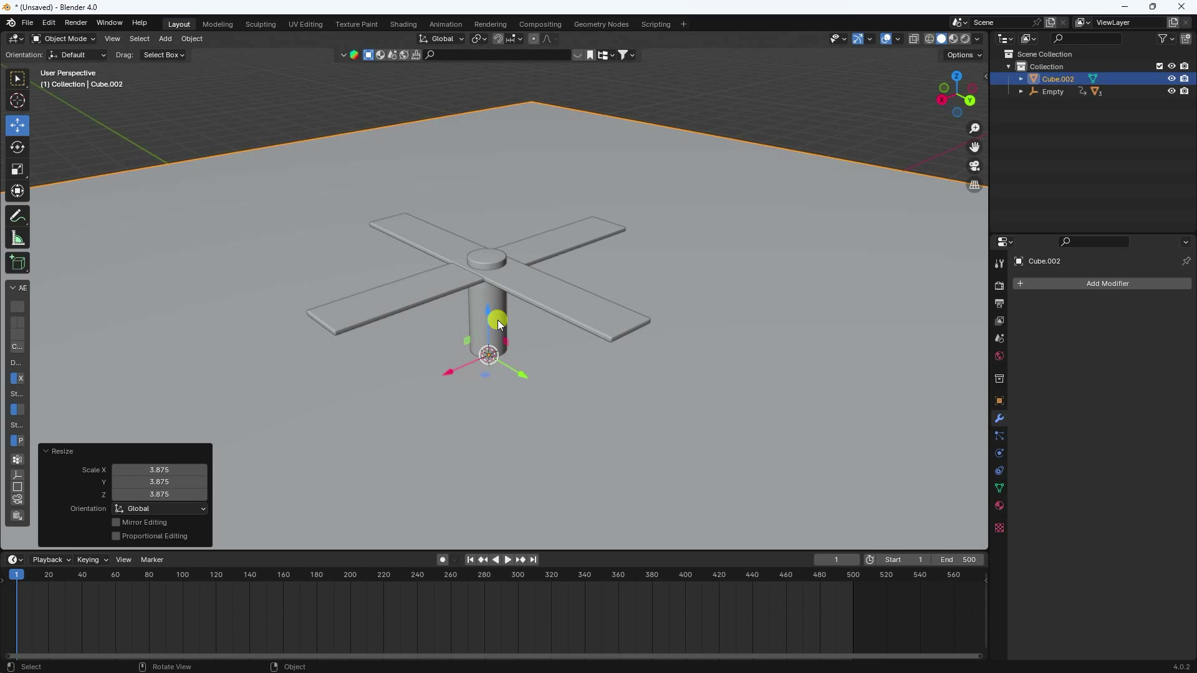
middle_drag(498, 320, 478, 302)
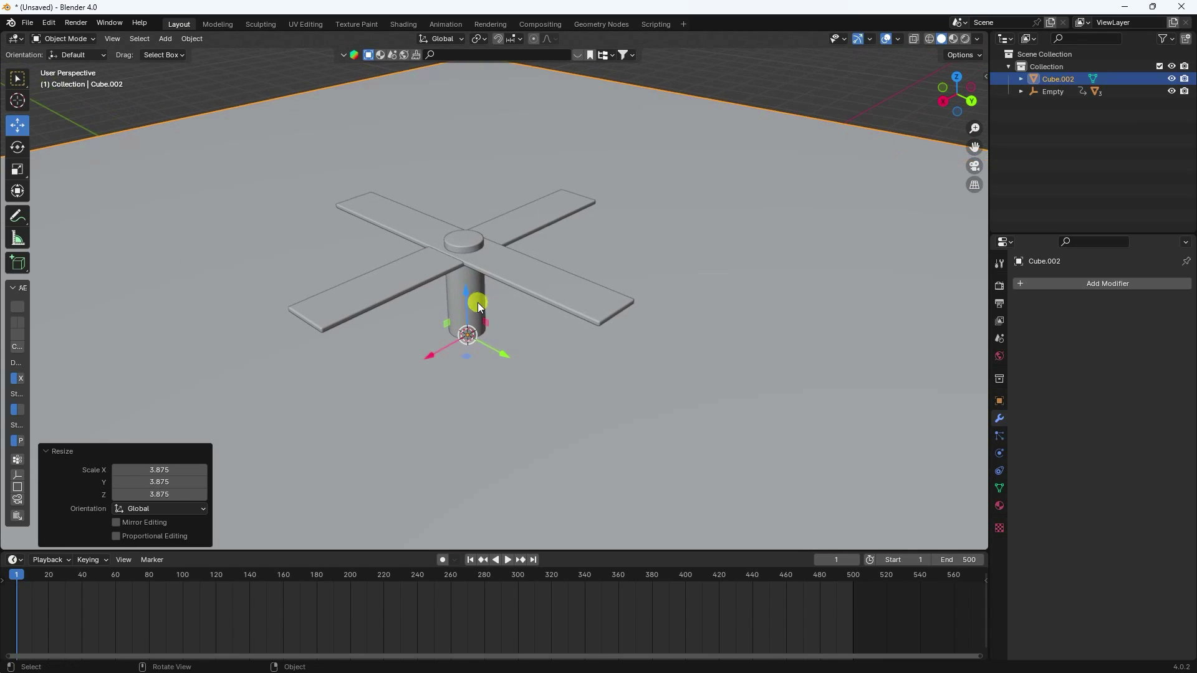
click(166, 39)
Step: Add a camera aligned to the view and place it at 5.667, 5.5854, 4.9495 m
click(190, 232)
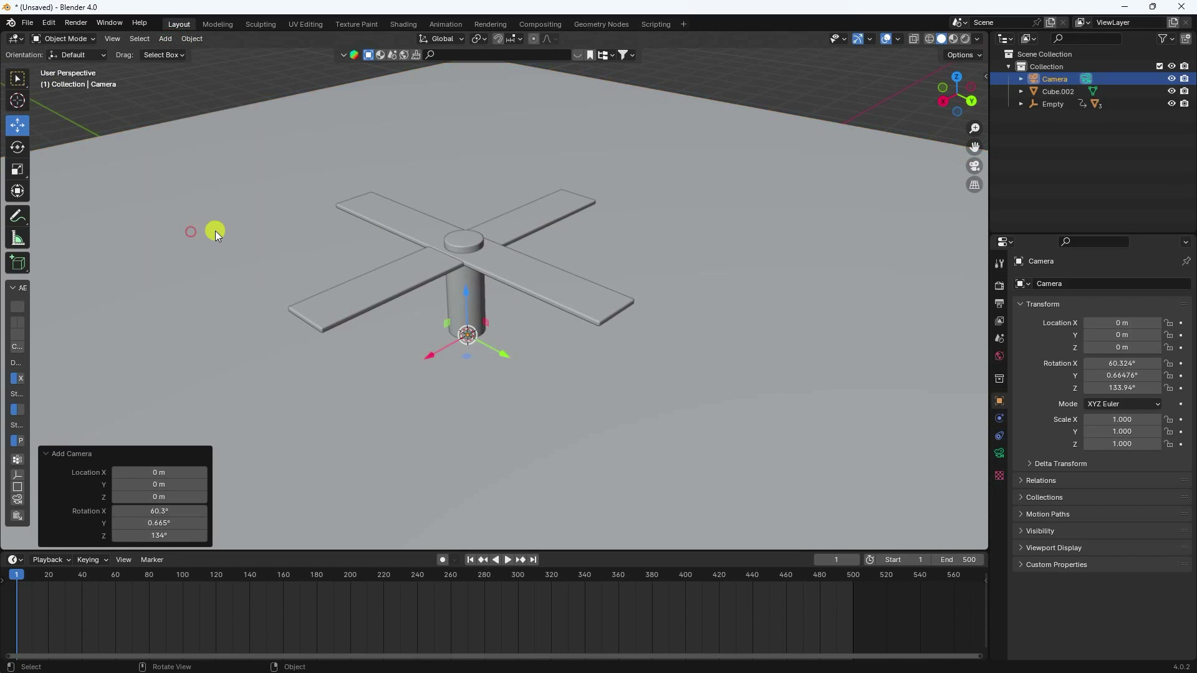
key(ctrl+alt+KP_0)
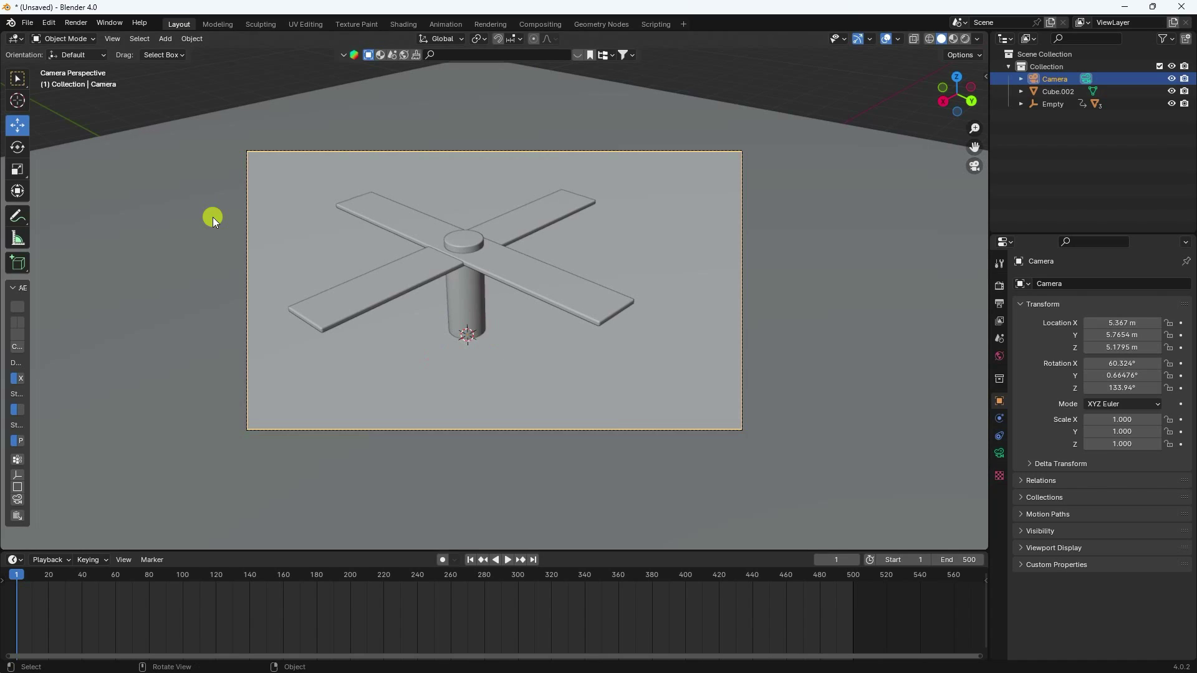
scroll(443, 187, up, 2)
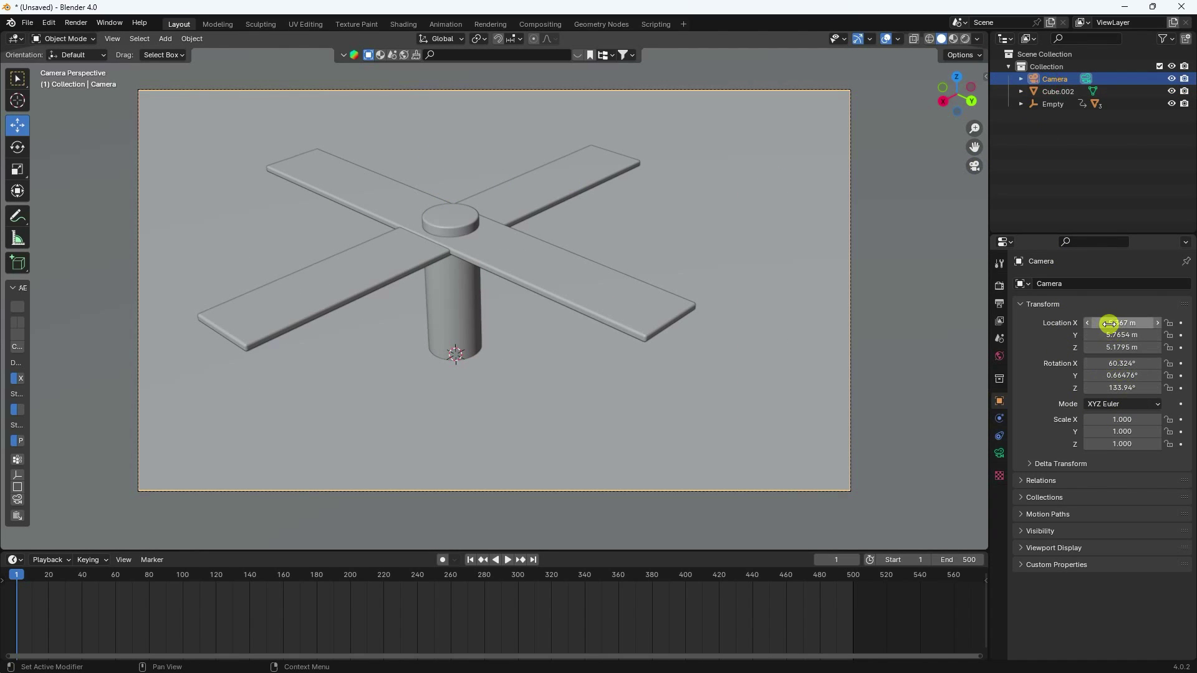
drag(1109, 322, 175, 322)
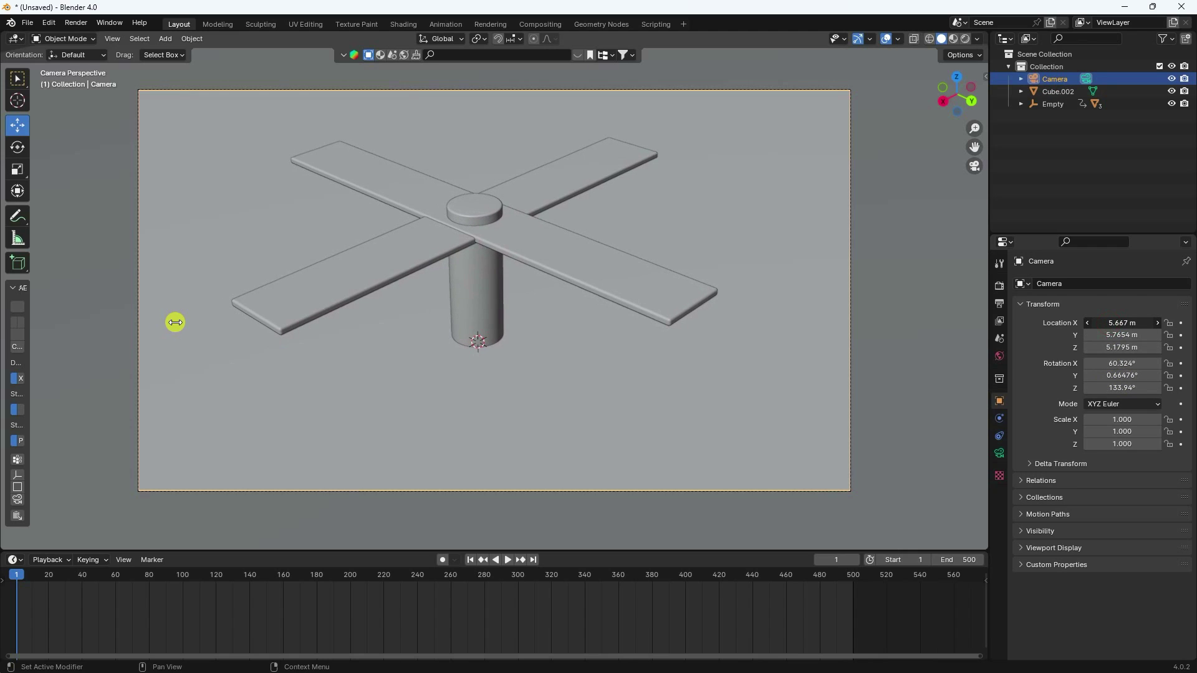
drag(1104, 334, 142, 334)
drag(1112, 347, 148, 347)
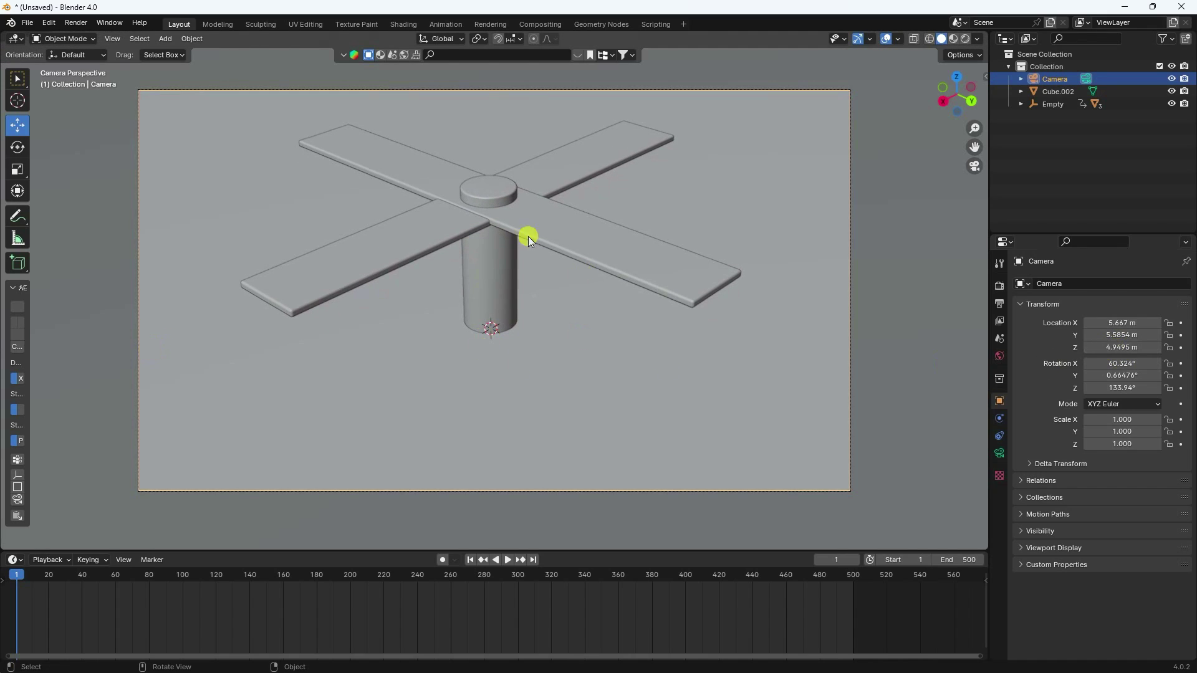
Step: Add a UV sphere with a 0.15 m radius
click(165, 39)
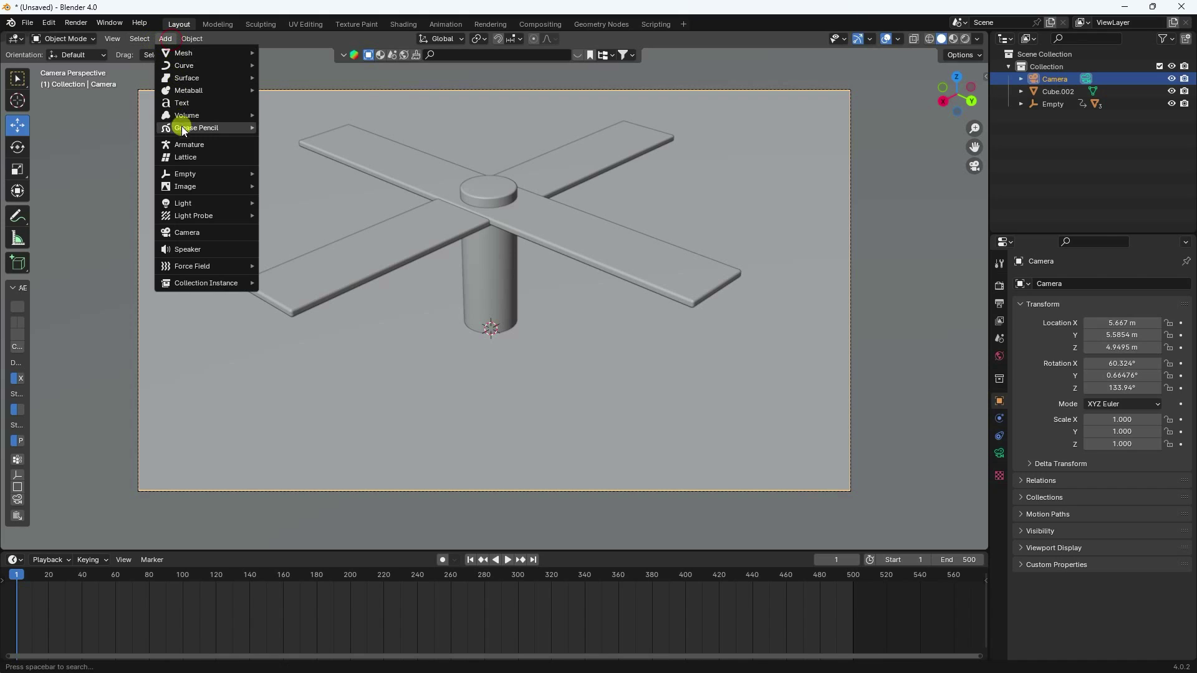
mouse_move(186, 63)
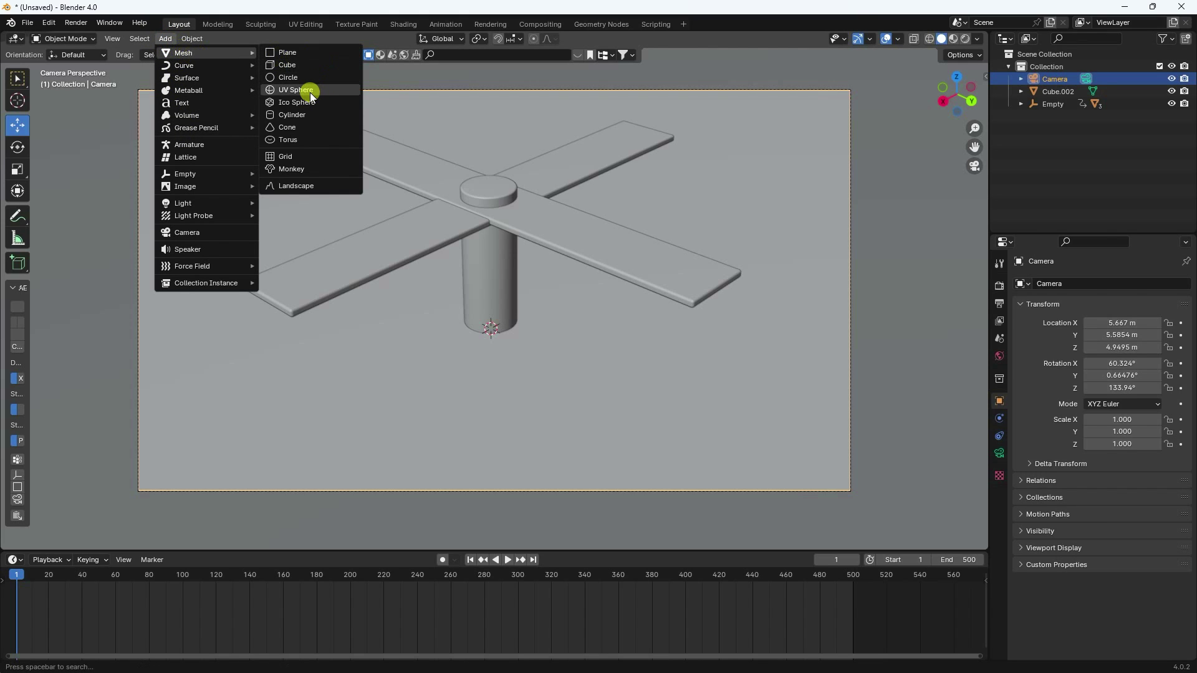
click(310, 91)
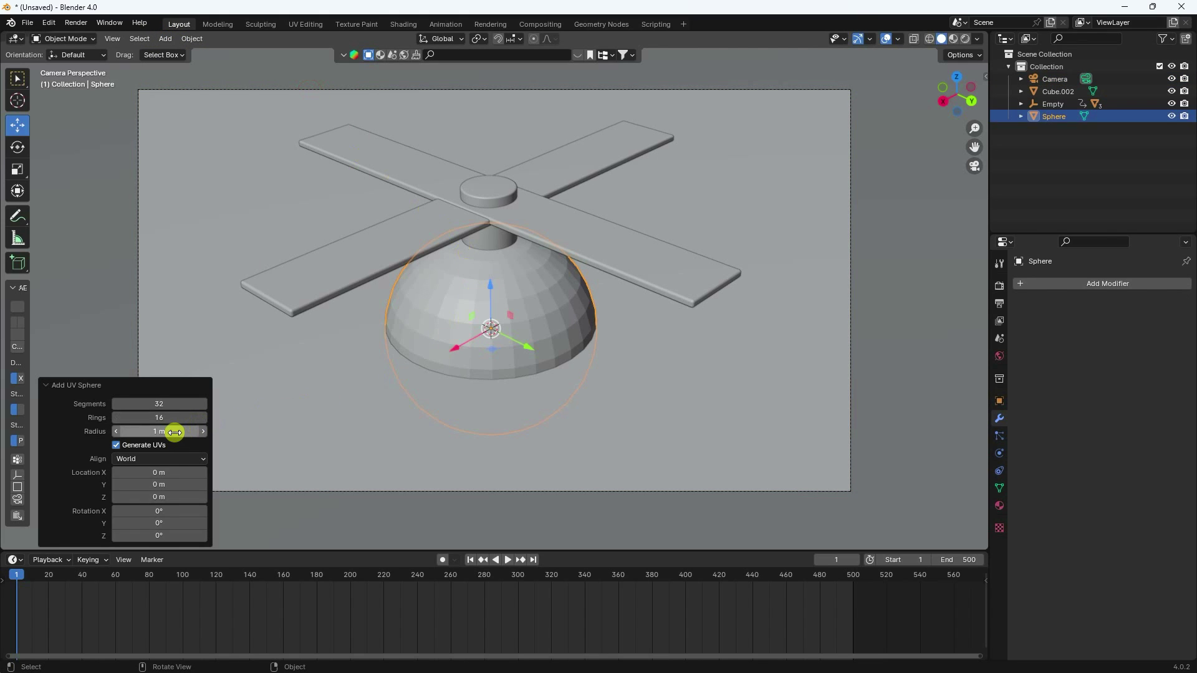
drag(174, 432, 150, 435)
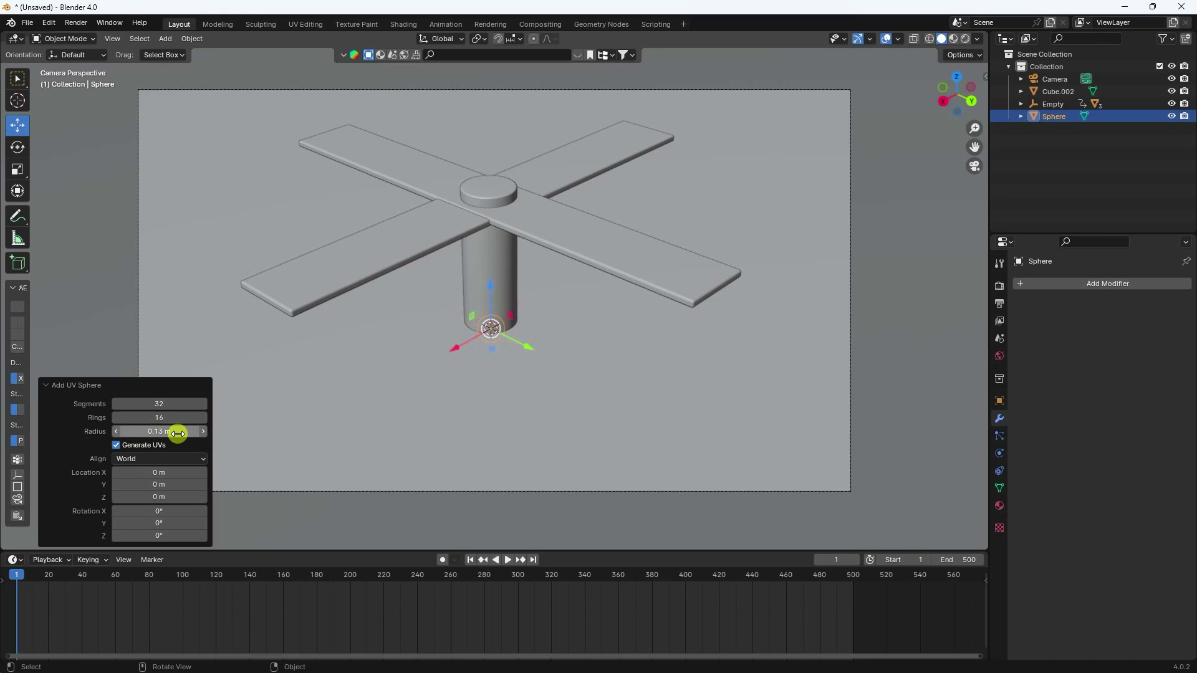
click(174, 432)
key(Return)
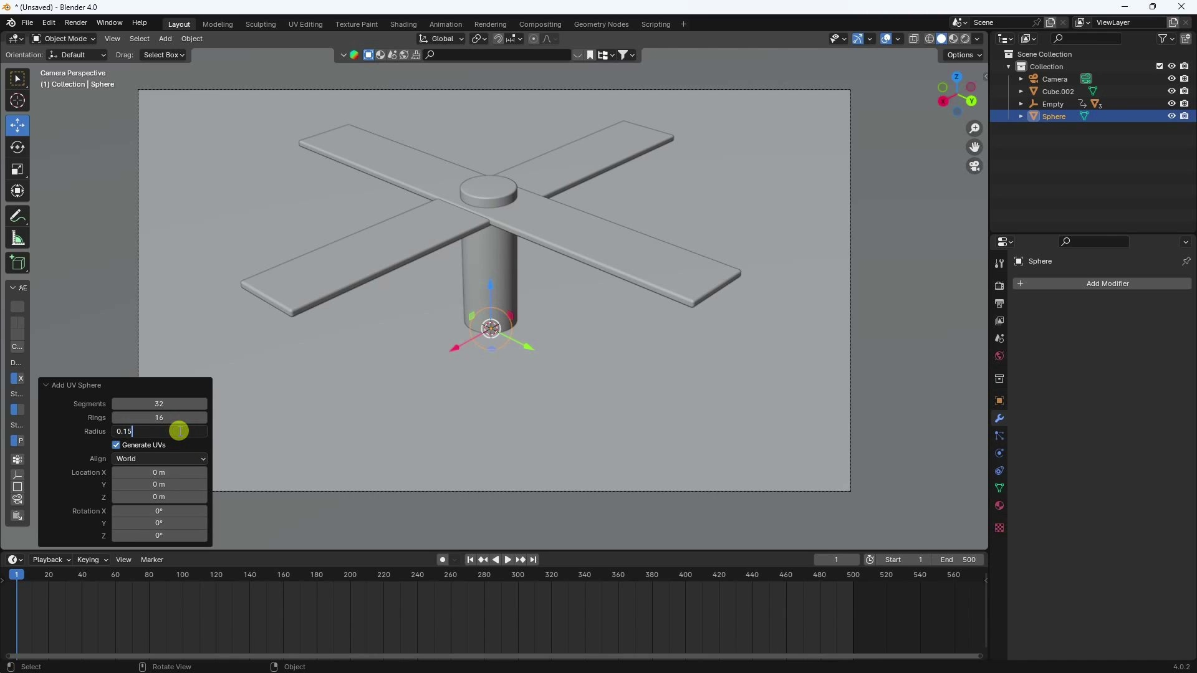
click(181, 431)
text(0.15)
key(Return)
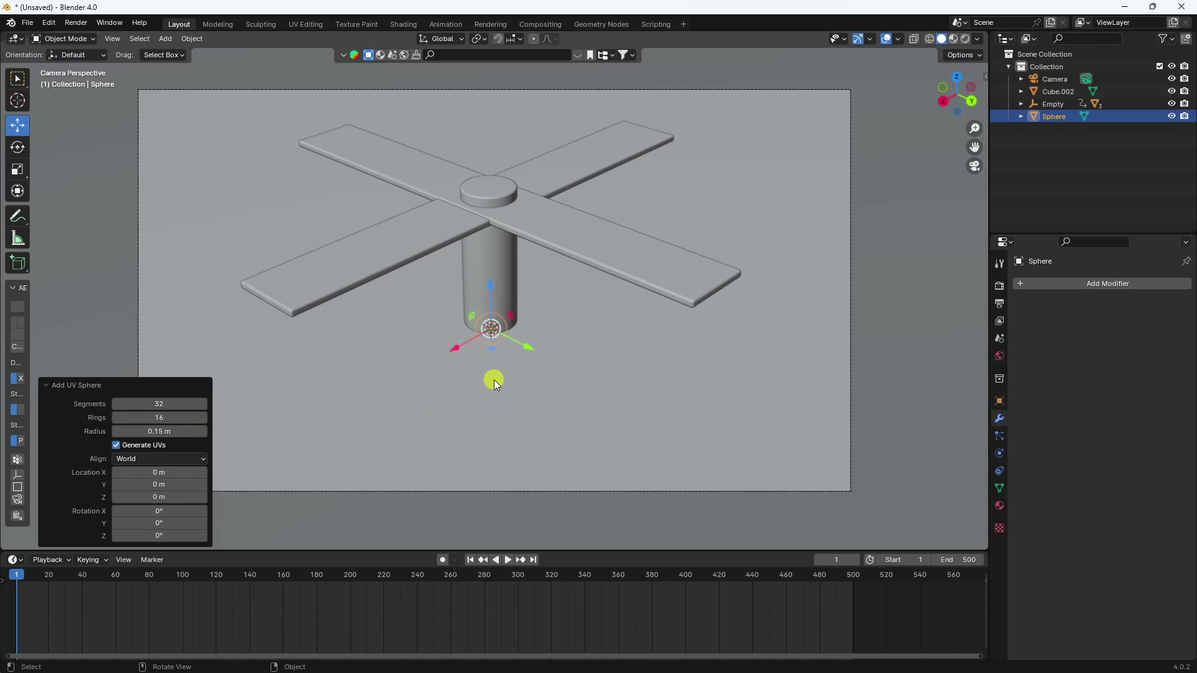
Step: Move the sphere along X and raise it high above the cross
middle_drag(494, 380, 432, 340)
drag(473, 346, 385, 340)
drag(422, 283, 455, 46)
middle_drag(455, 45, 473, 129)
drag(365, 91, 404, 140)
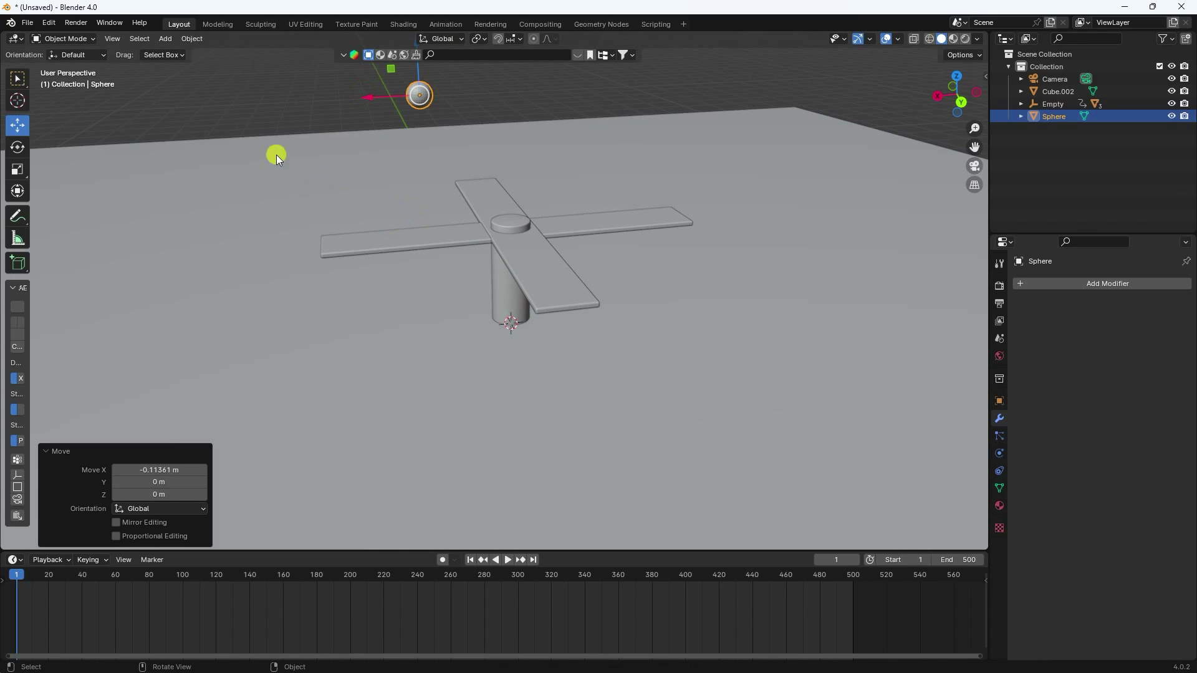
click(1049, 119)
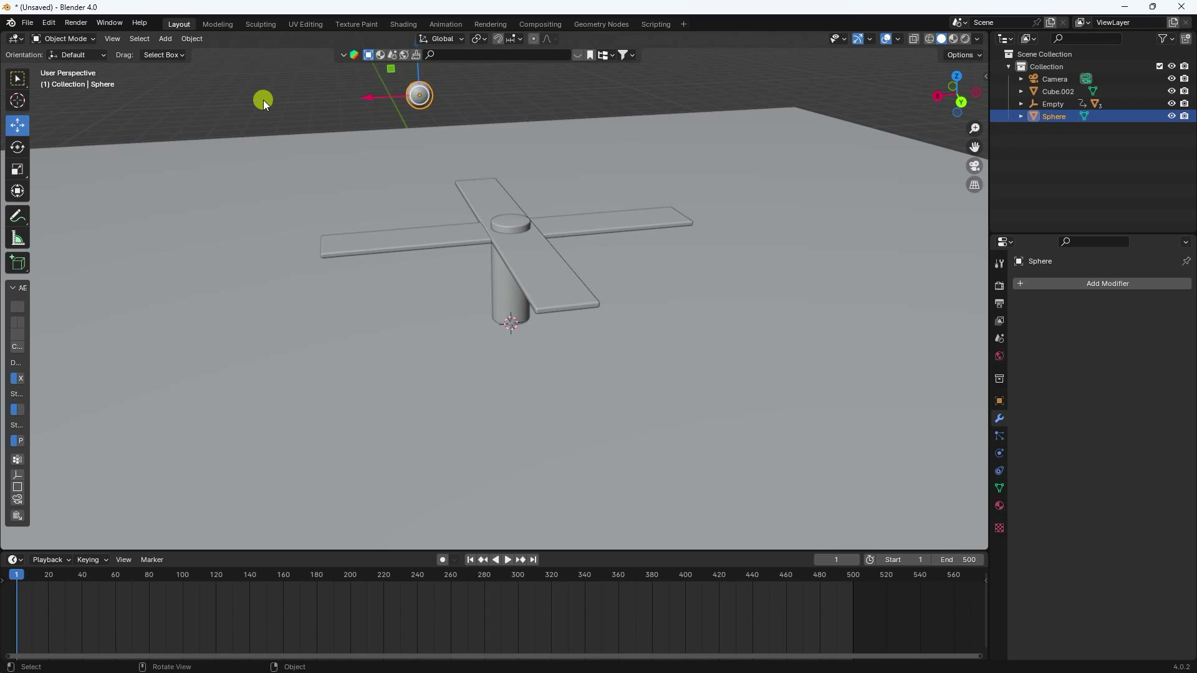
Step: Apply Quick Liquid to the sphere to create a liquid domain
click(192, 38)
mouse_move(208, 382)
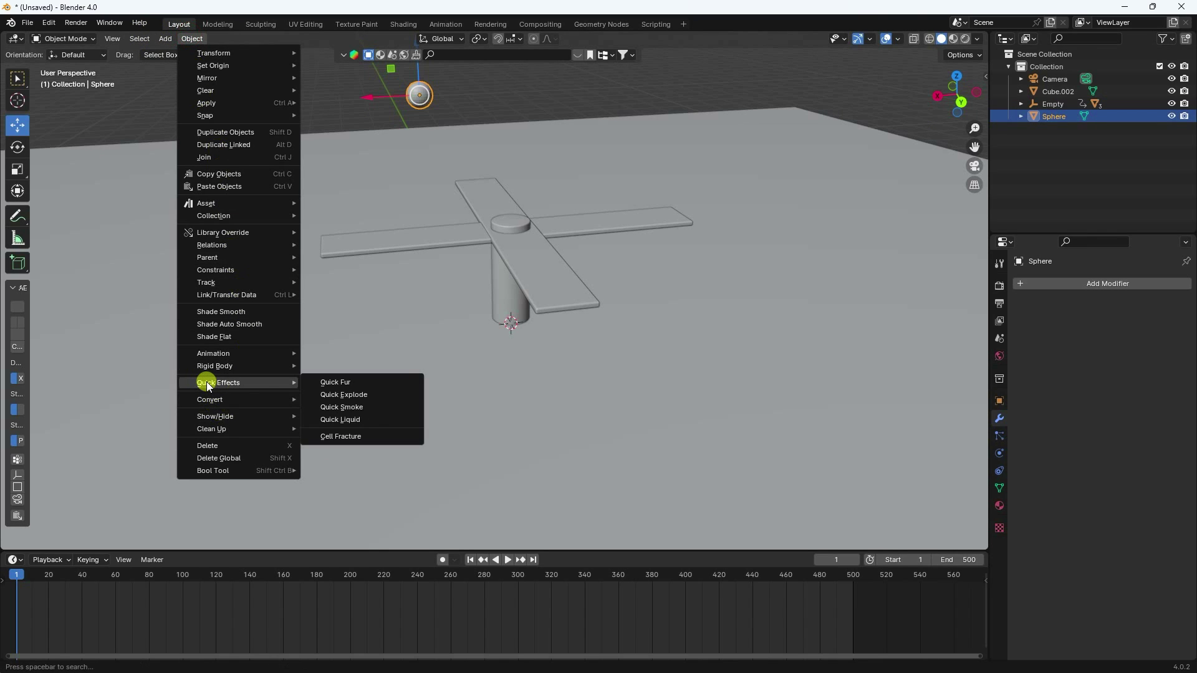
click(347, 419)
middle_drag(445, 152, 498, 293)
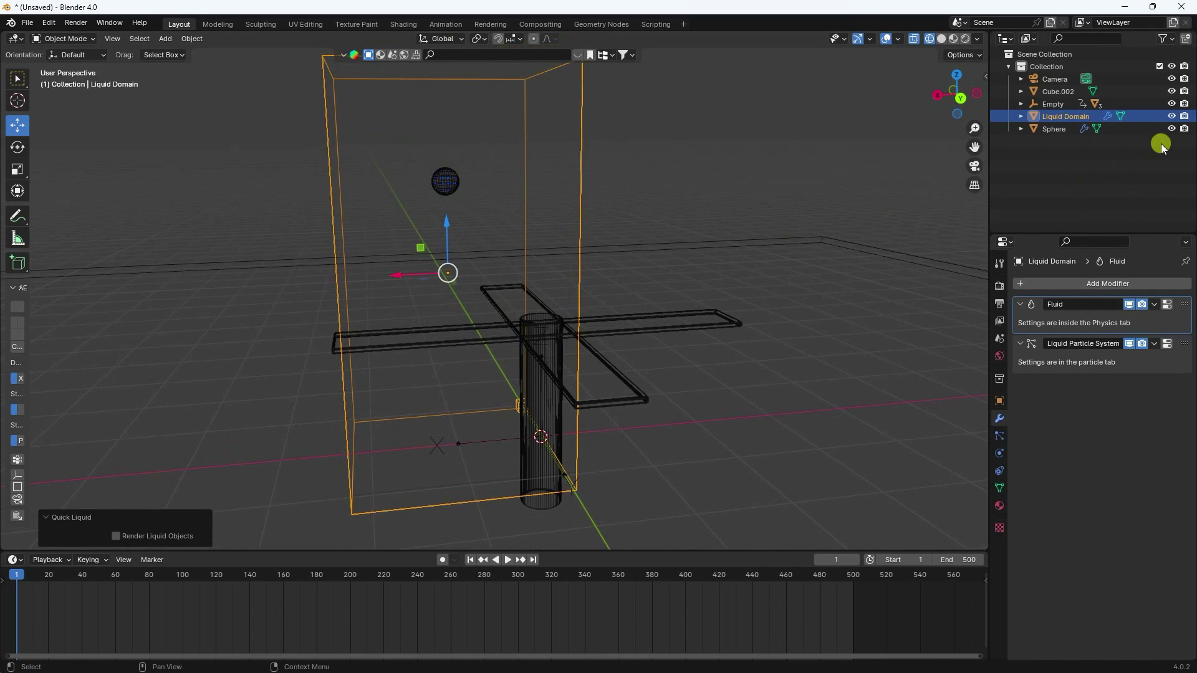
Step: Set the Sphere's fluid Flow Type to Liquid and Flow Behavior to Inflow
click(1054, 129)
scroll(658, 257, up, 3)
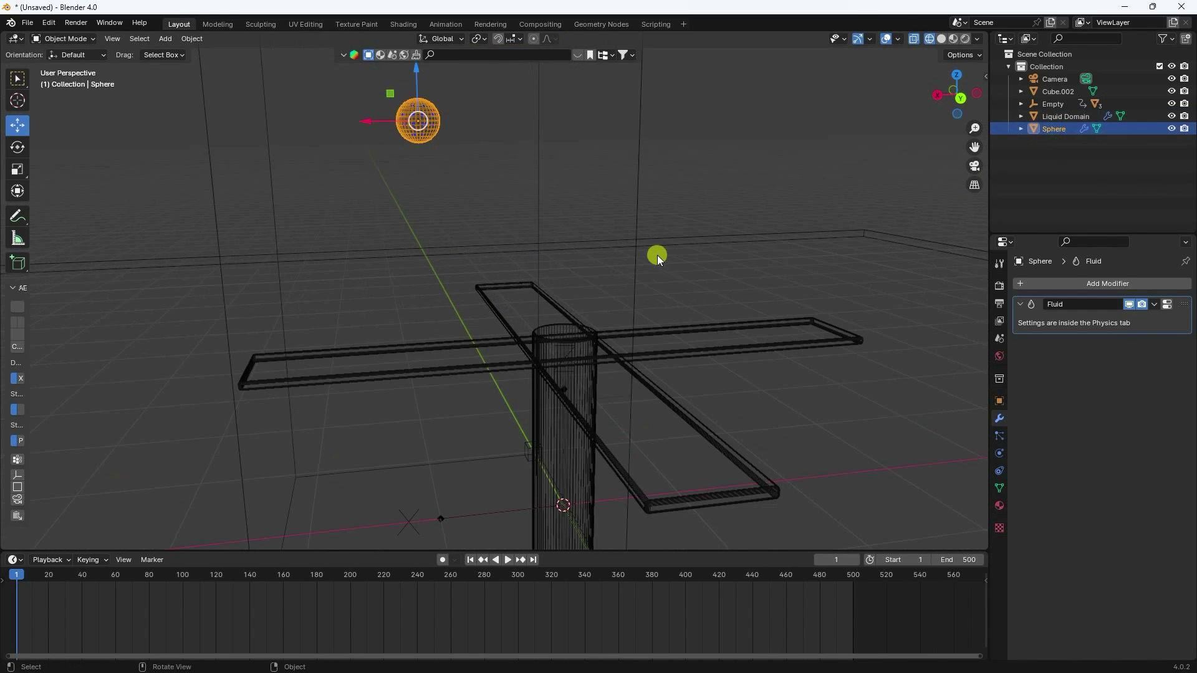
click(1000, 452)
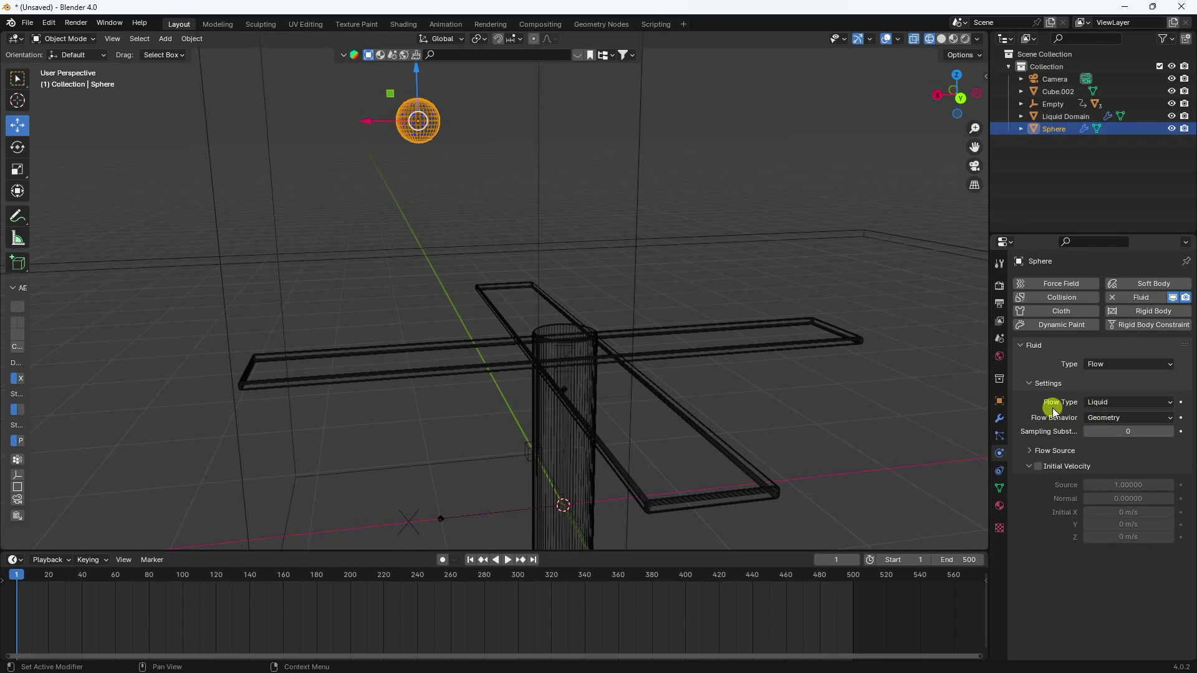
click(1090, 402)
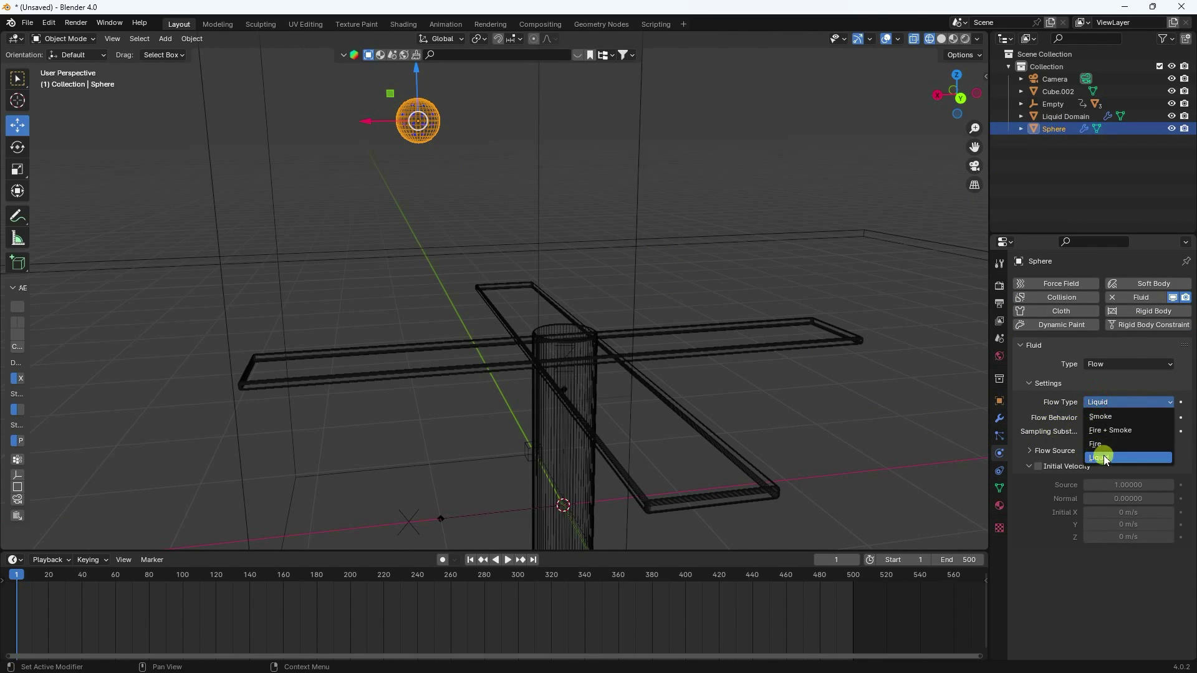
click(1105, 459)
click(1103, 416)
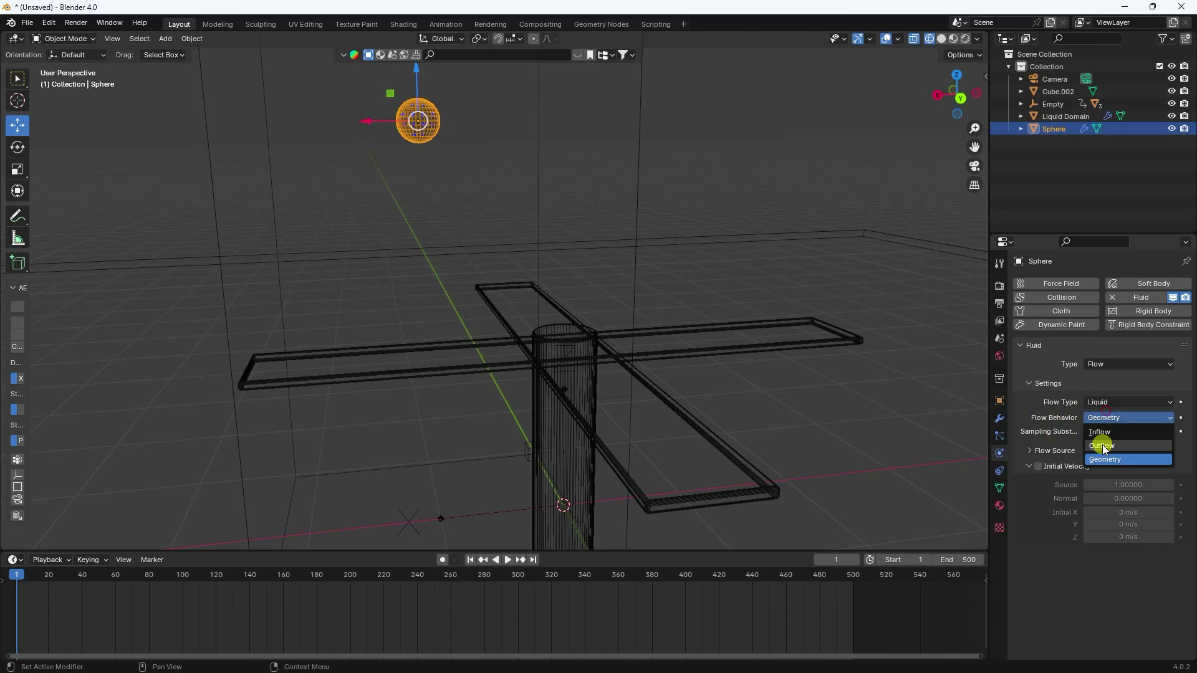
click(1101, 435)
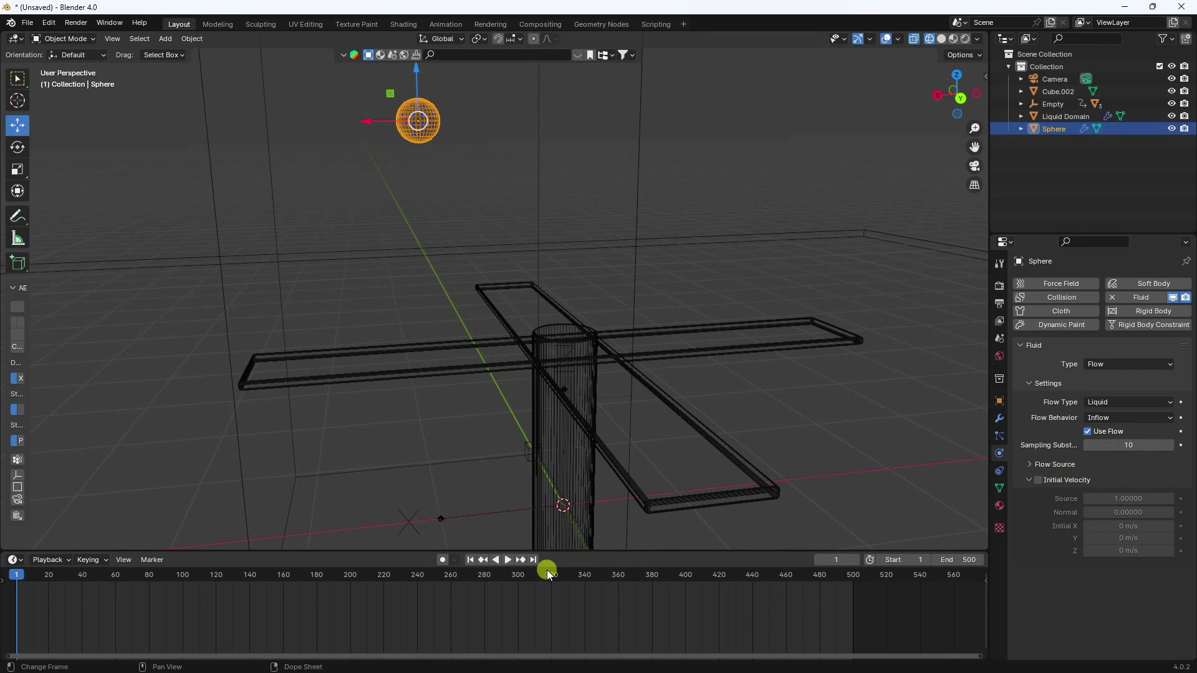
drag(526, 551, 525, 619)
click(510, 628)
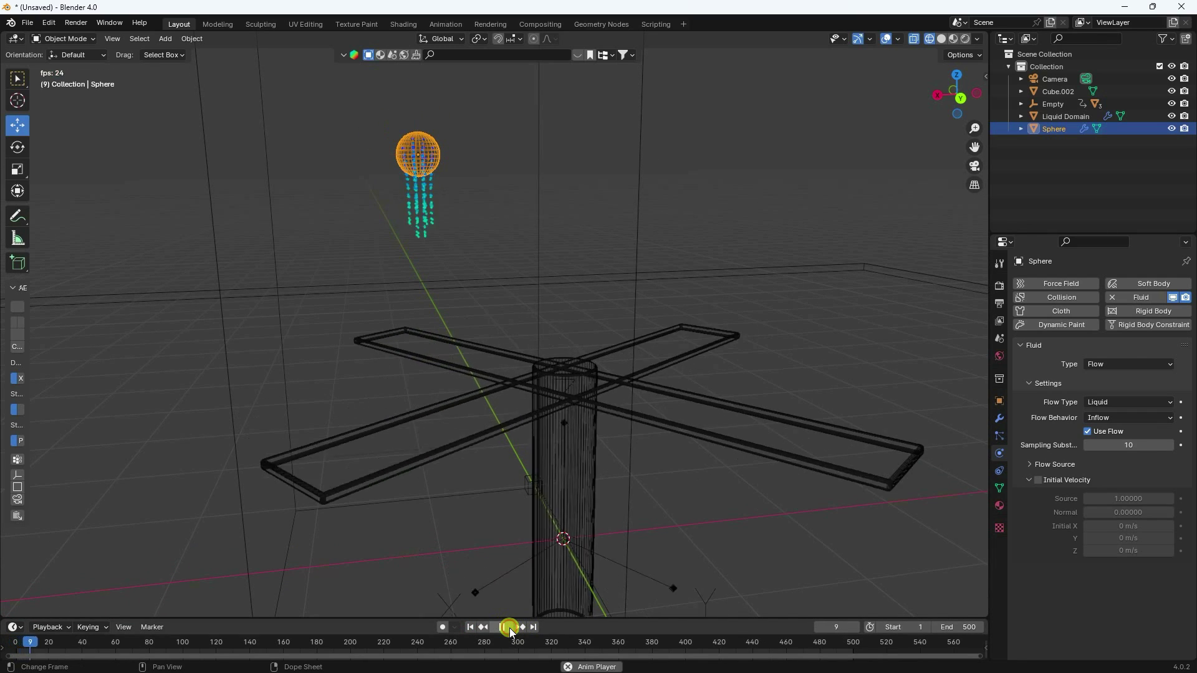
scroll(420, 475, up, 3)
scroll(420, 475, down, 5)
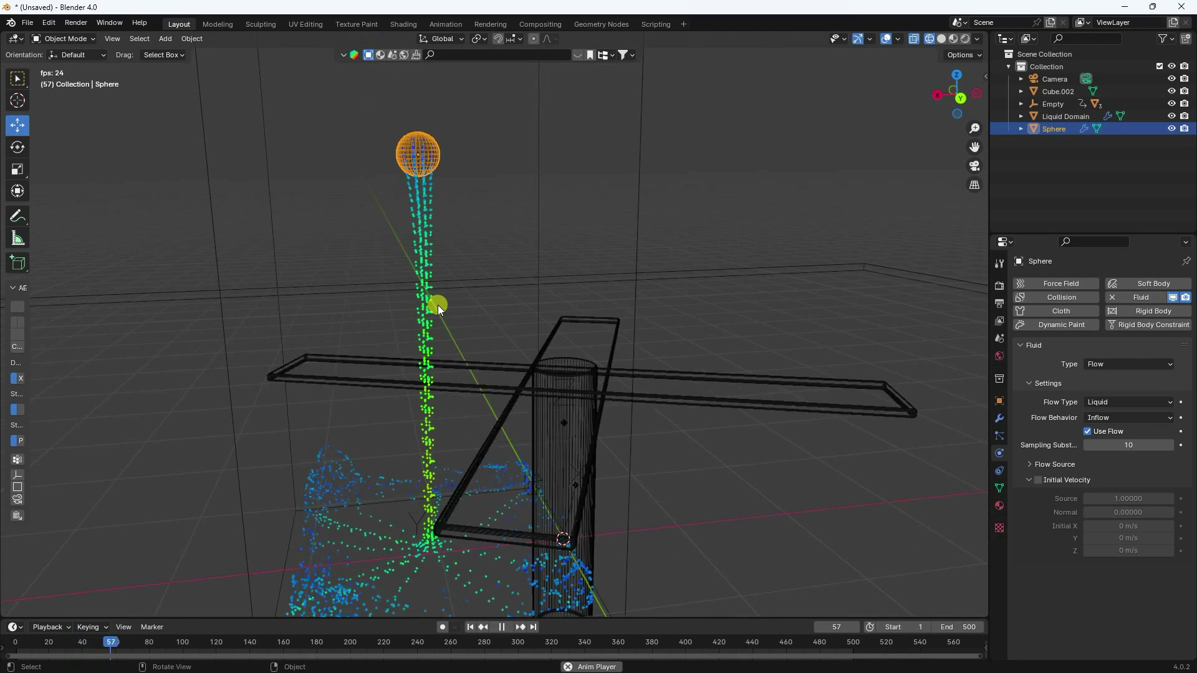
middle_drag(438, 305, 500, 251)
scroll(453, 478, up, 2)
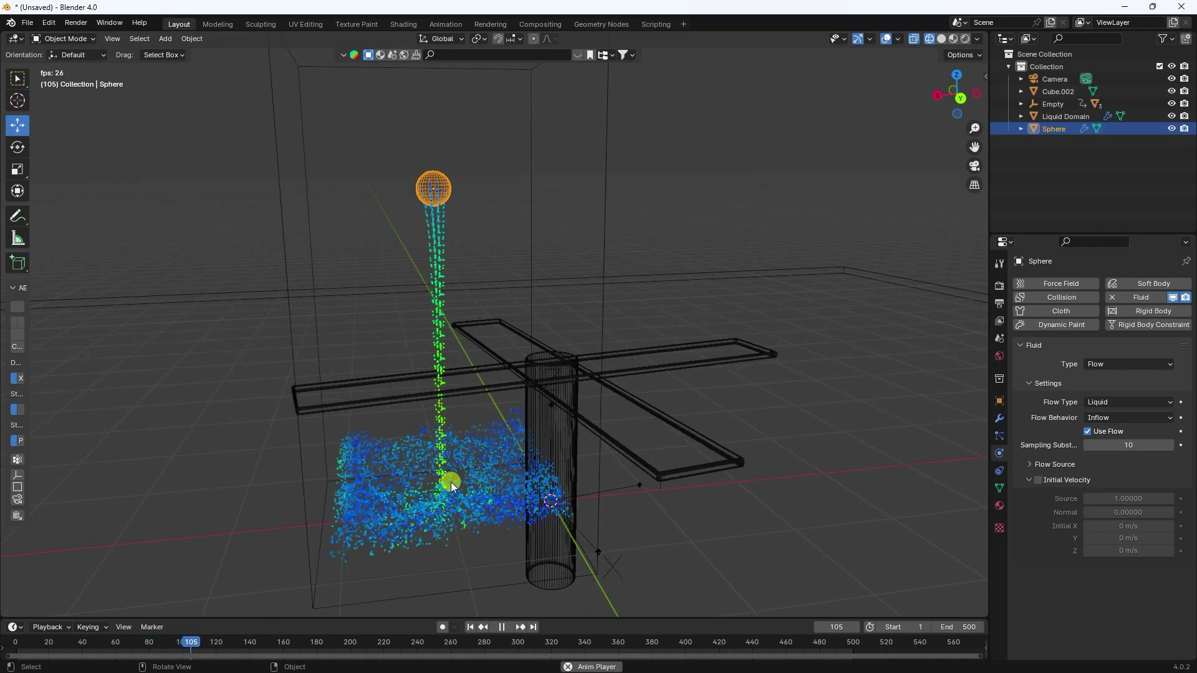
click(502, 626)
click(470, 626)
scroll(460, 416, down, 4)
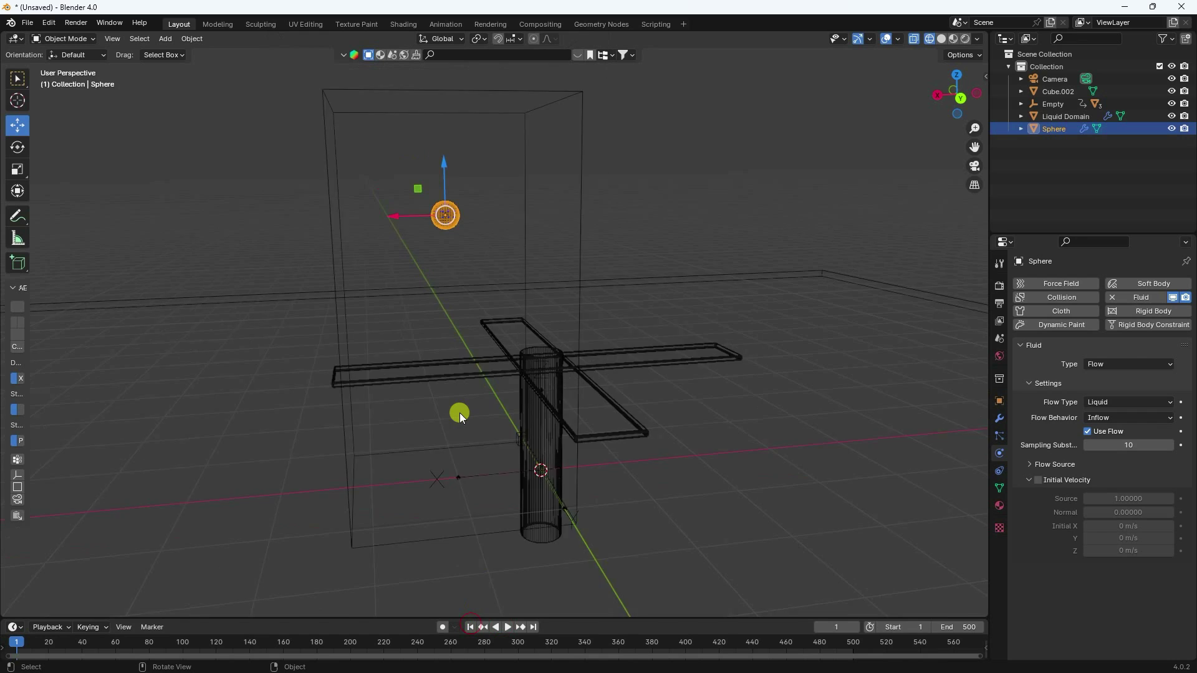
middle_drag(459, 413, 470, 373)
Step: Widen the liquid domain to Scale X 5 and Y 3.640
click(521, 245)
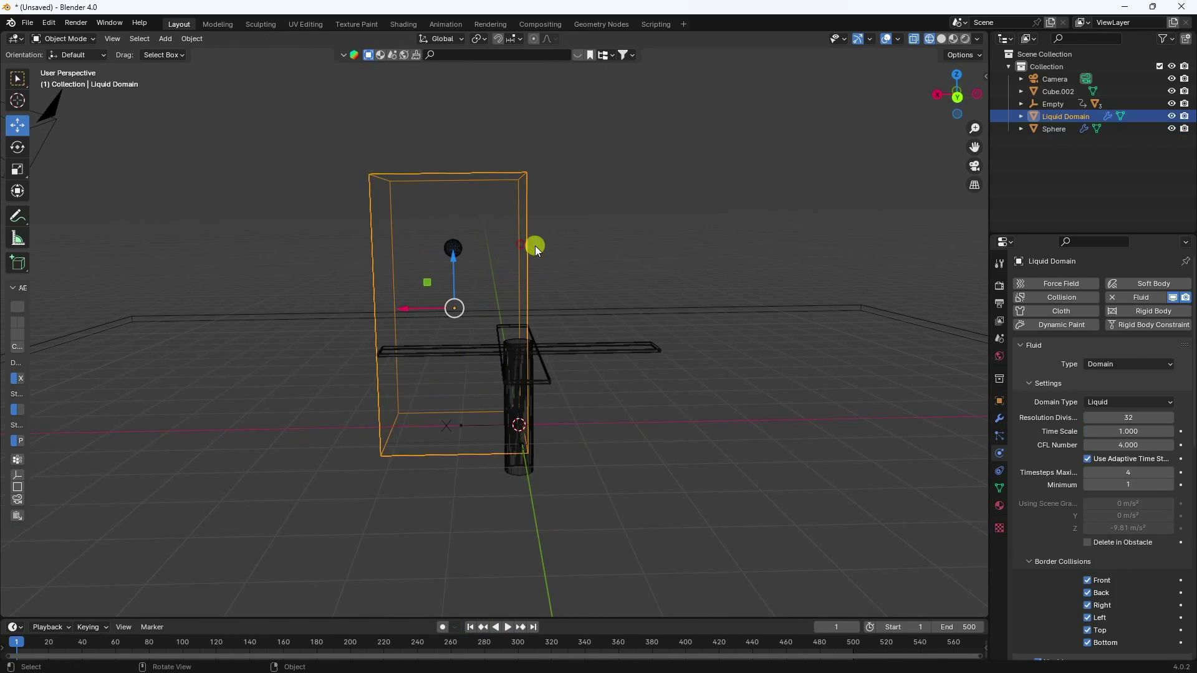
click(1000, 401)
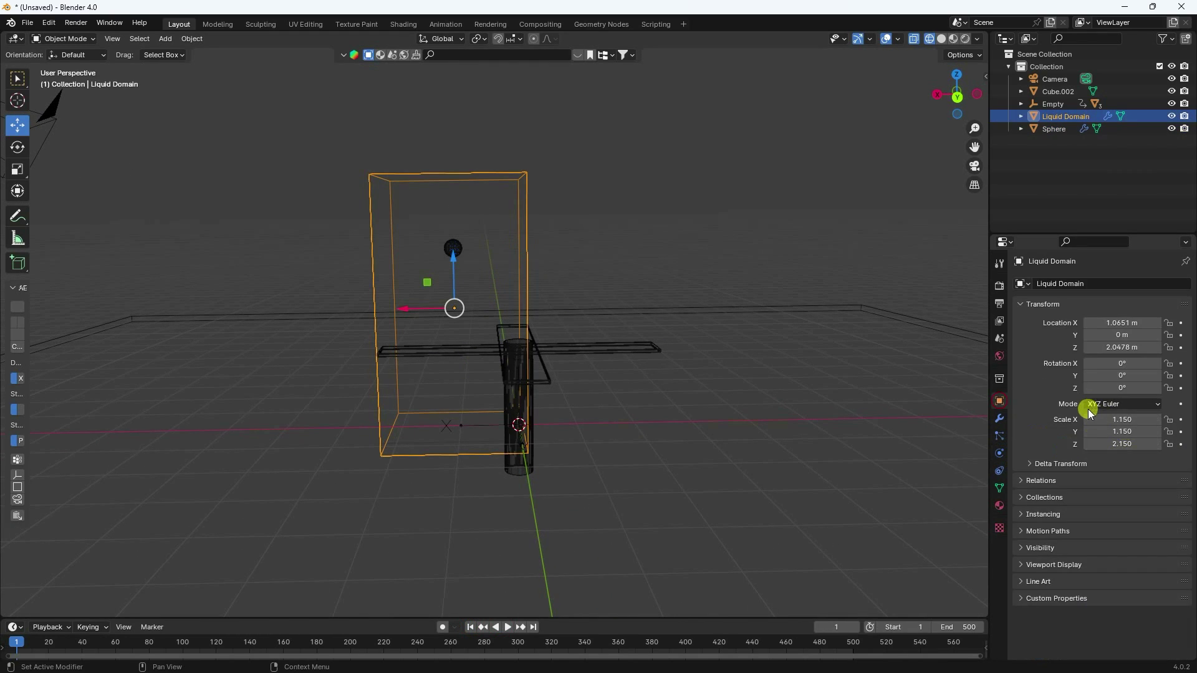
drag(1109, 419, 346, 425)
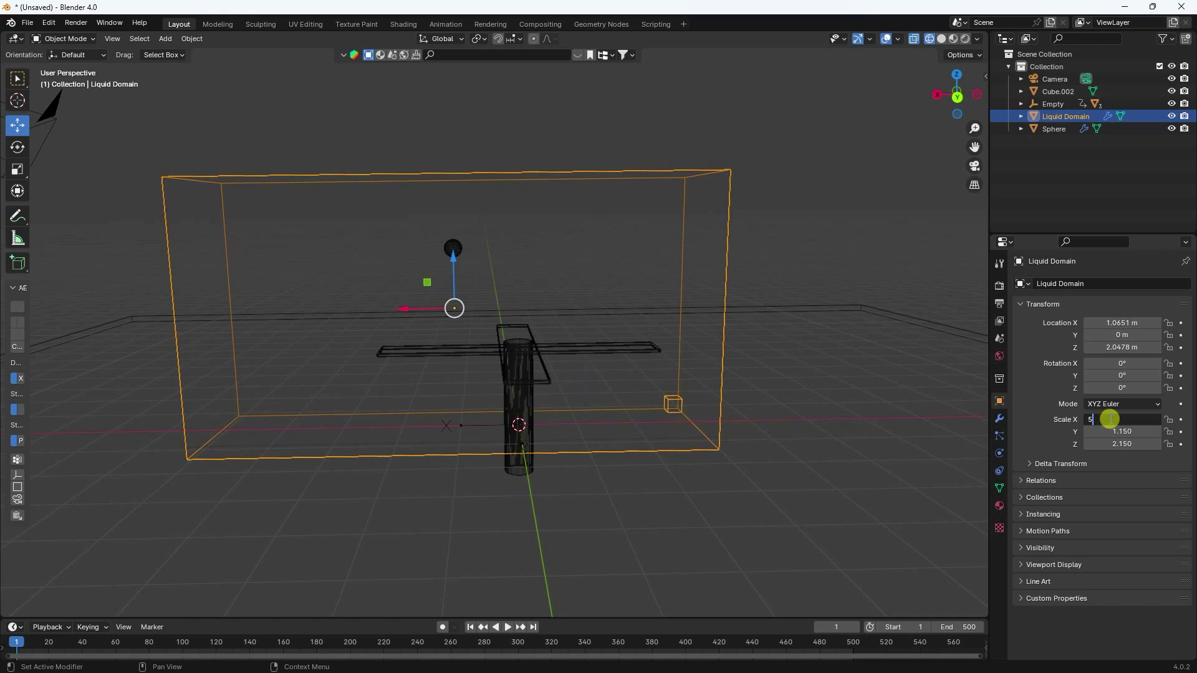
key(Return)
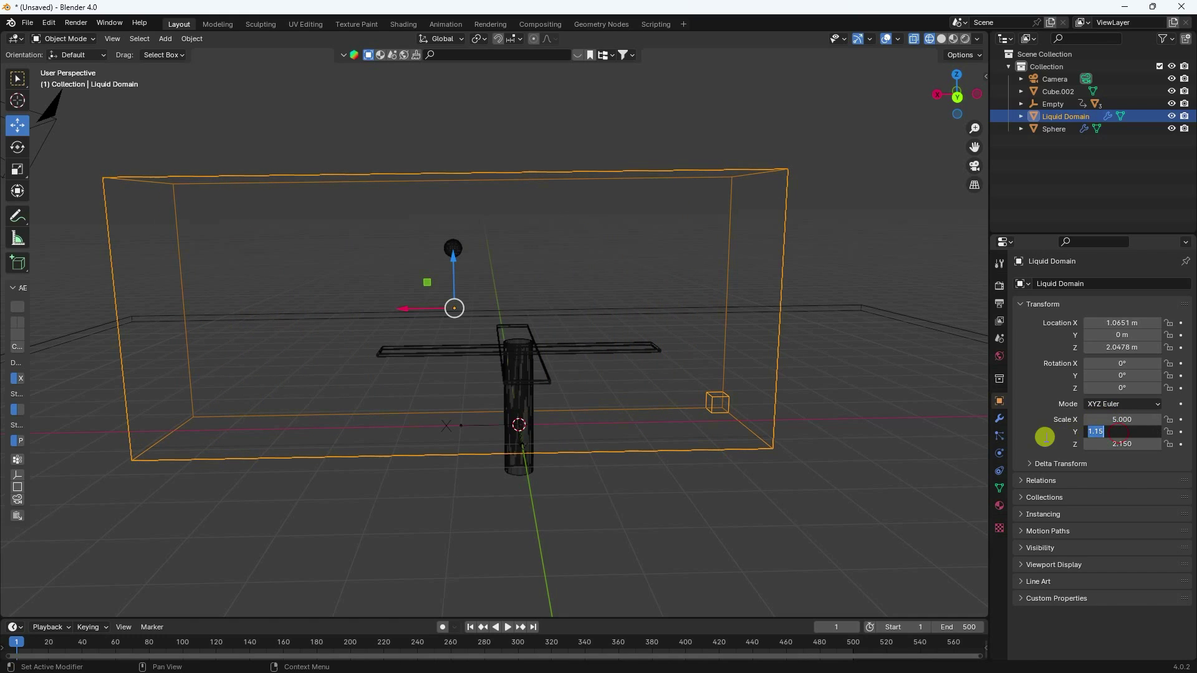
click(1045, 436)
drag(161, 434, 315, 420)
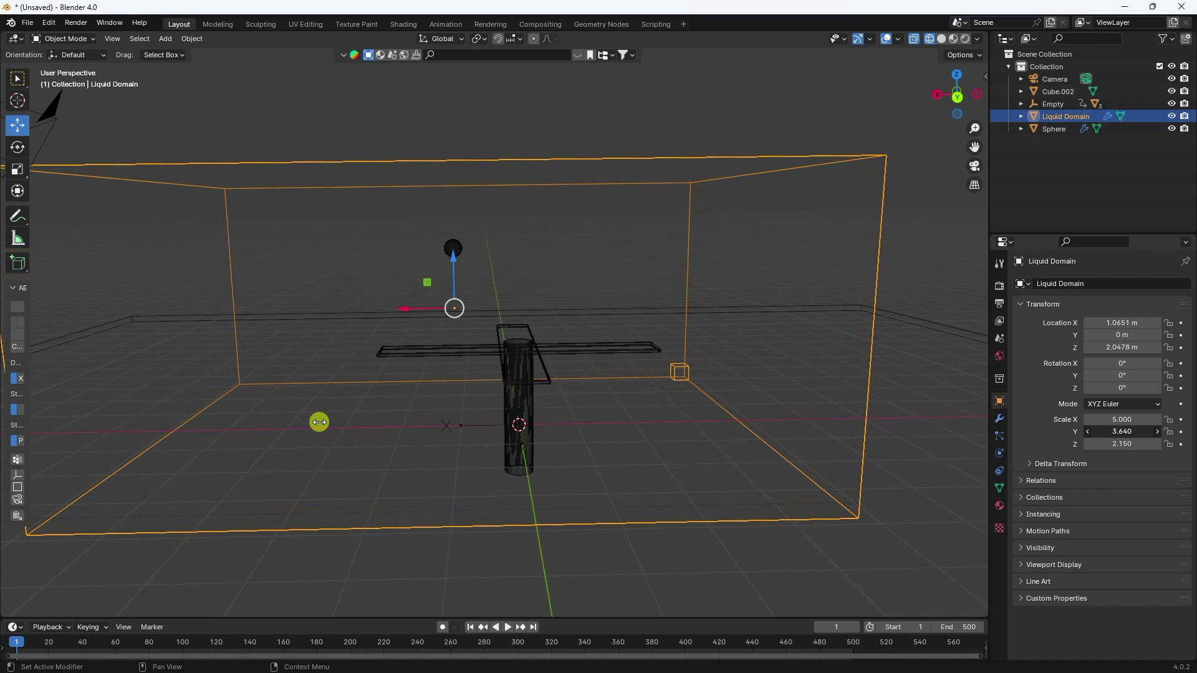
middle_drag(748, 386, 630, 354)
Step: Refine the domain scale to X 4.810, Y 5.350, checking framing through the camera
key(KP_0)
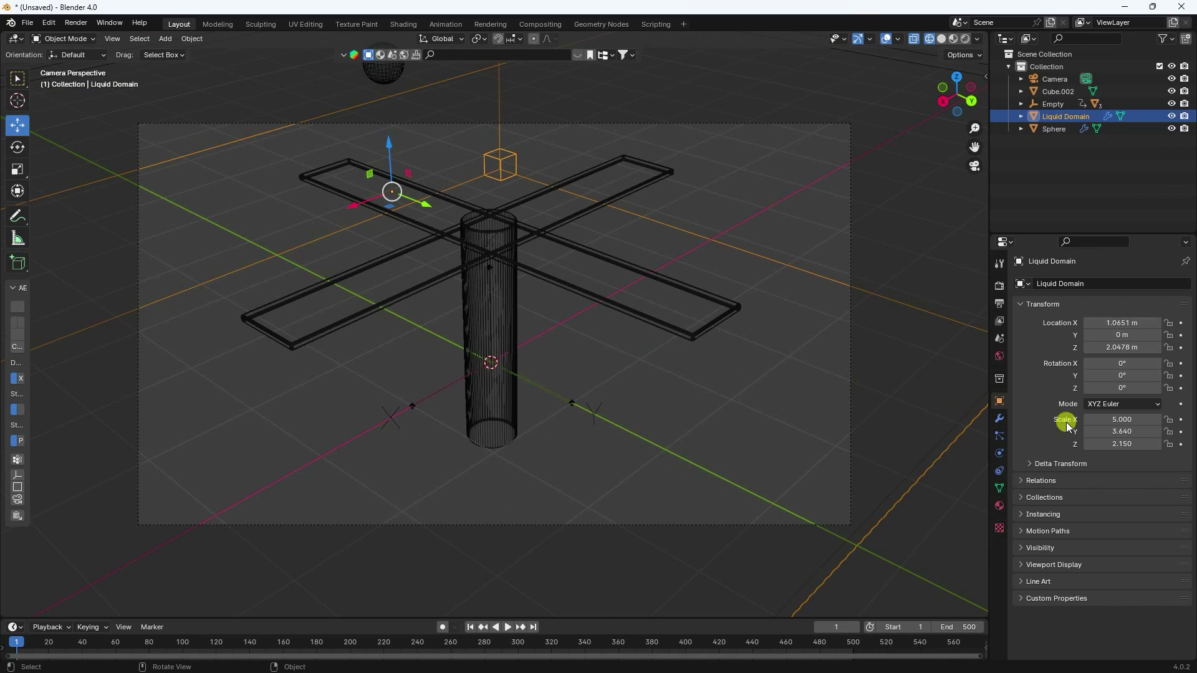
drag(1116, 419, 144, 427)
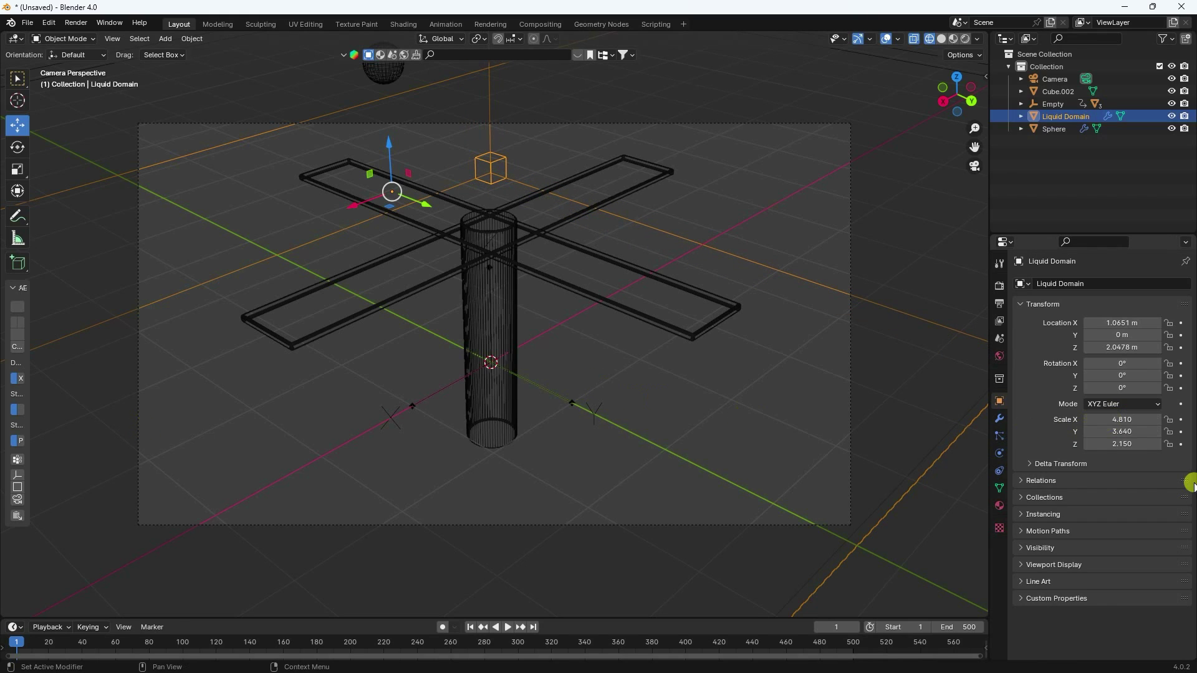
drag(1122, 432, 350, 452)
mouse_move(515, 301)
middle_down()
mouse_move(609, 313)
mouse_move(608, 296)
mouse_move(543, 285)
mouse_move(467, 297)
mouse_move(476, 365)
mouse_move(502, 365)
mouse_move(507, 311)
middle_up()
key(KP_0)
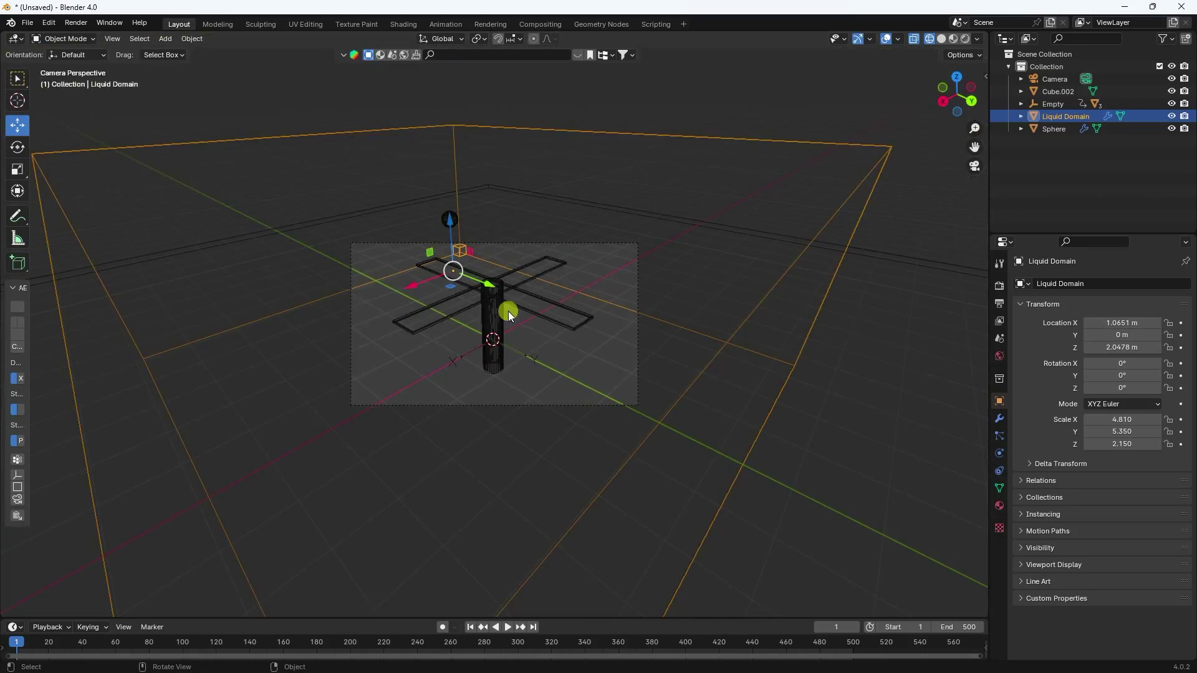
scroll(501, 313, up, 5)
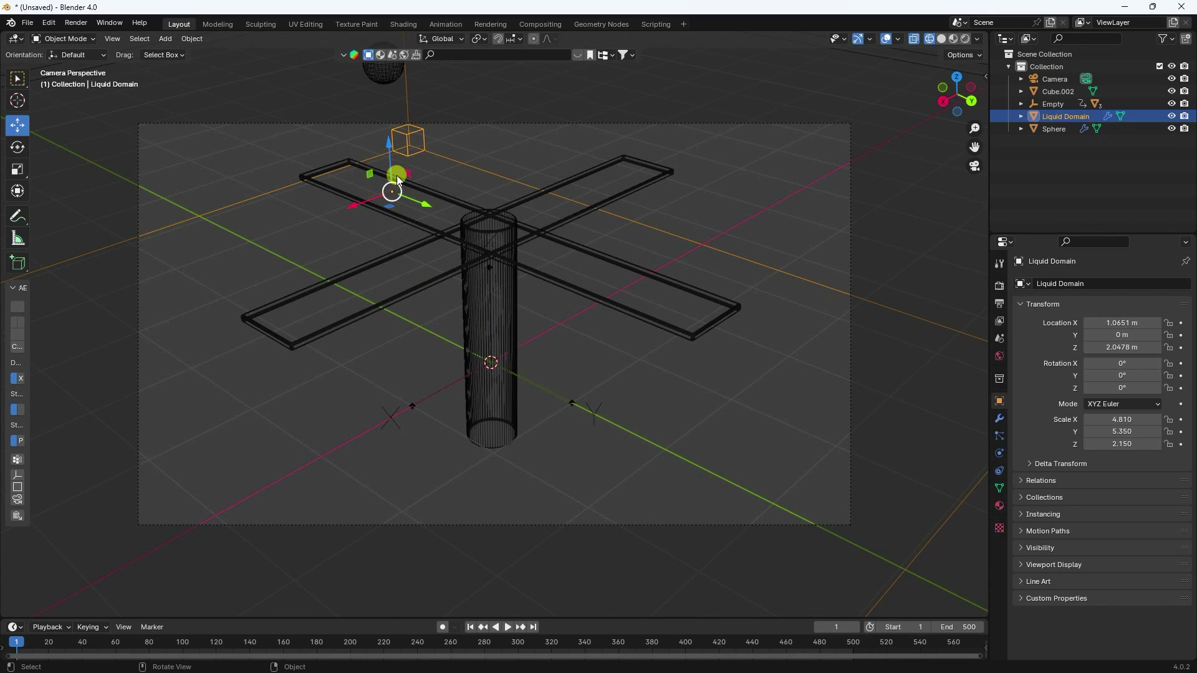
middle_drag(484, 271, 501, 305)
scroll(504, 299, up, 2)
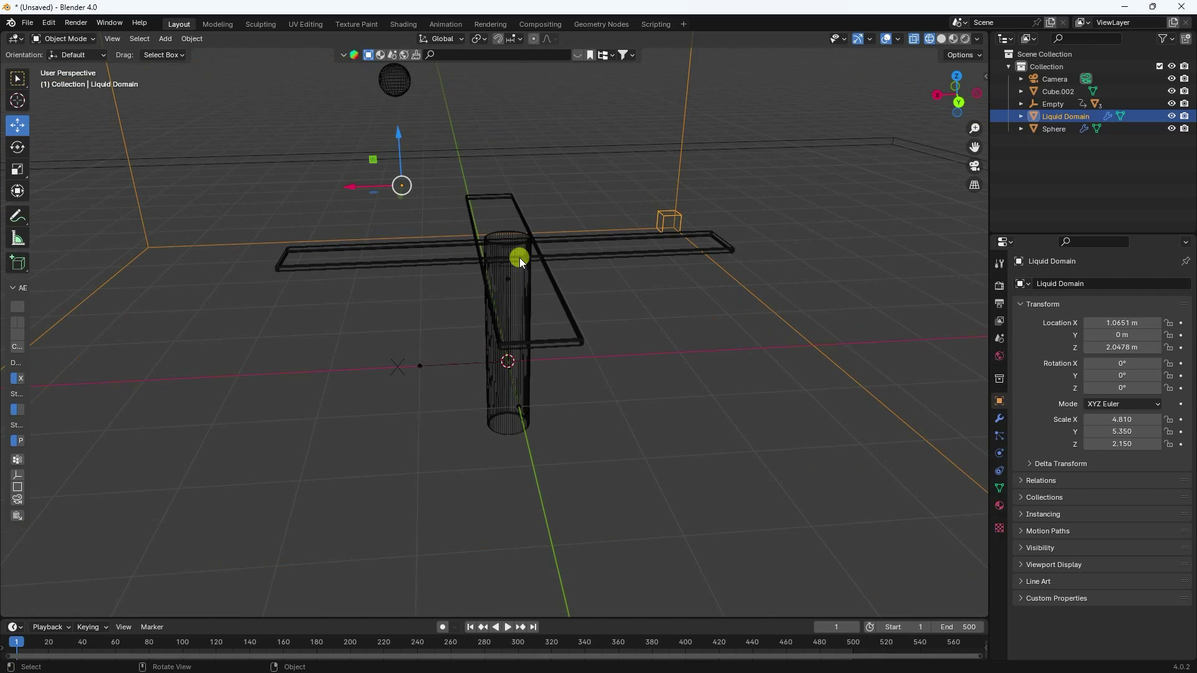
middle_drag(515, 238, 500, 382)
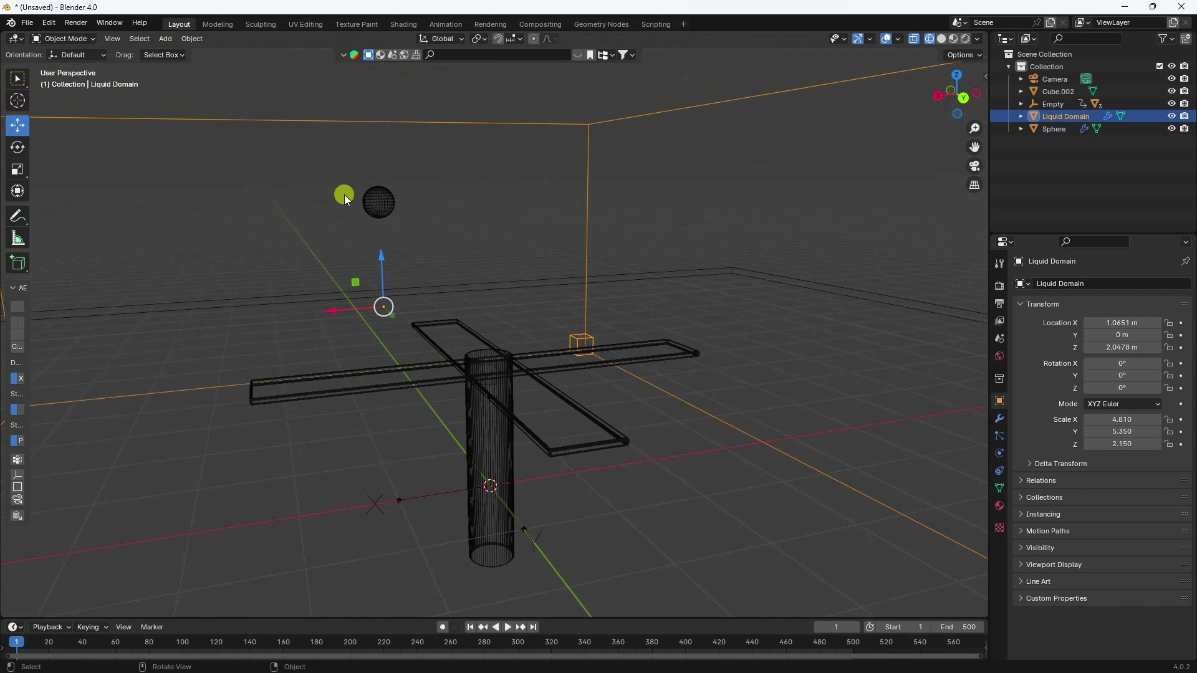
scroll(479, 385, up, 2)
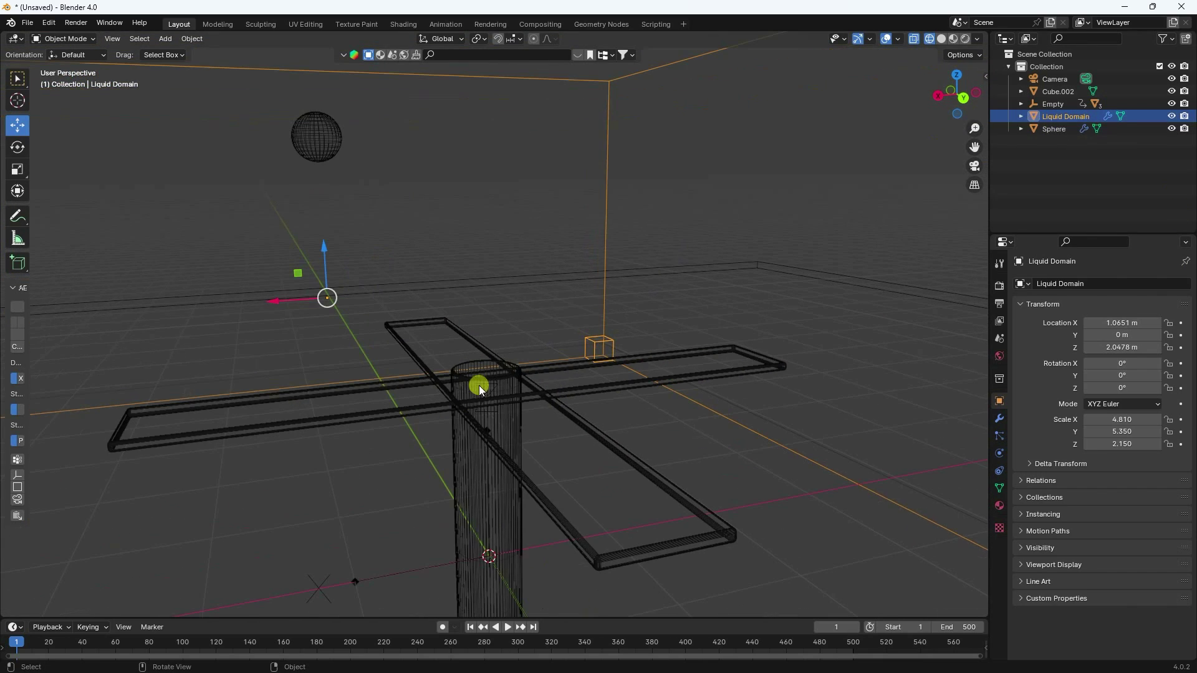
Step: Make the Cube plank a fluid effector with 100 substeps and 0.1 surface thickness
click(494, 368)
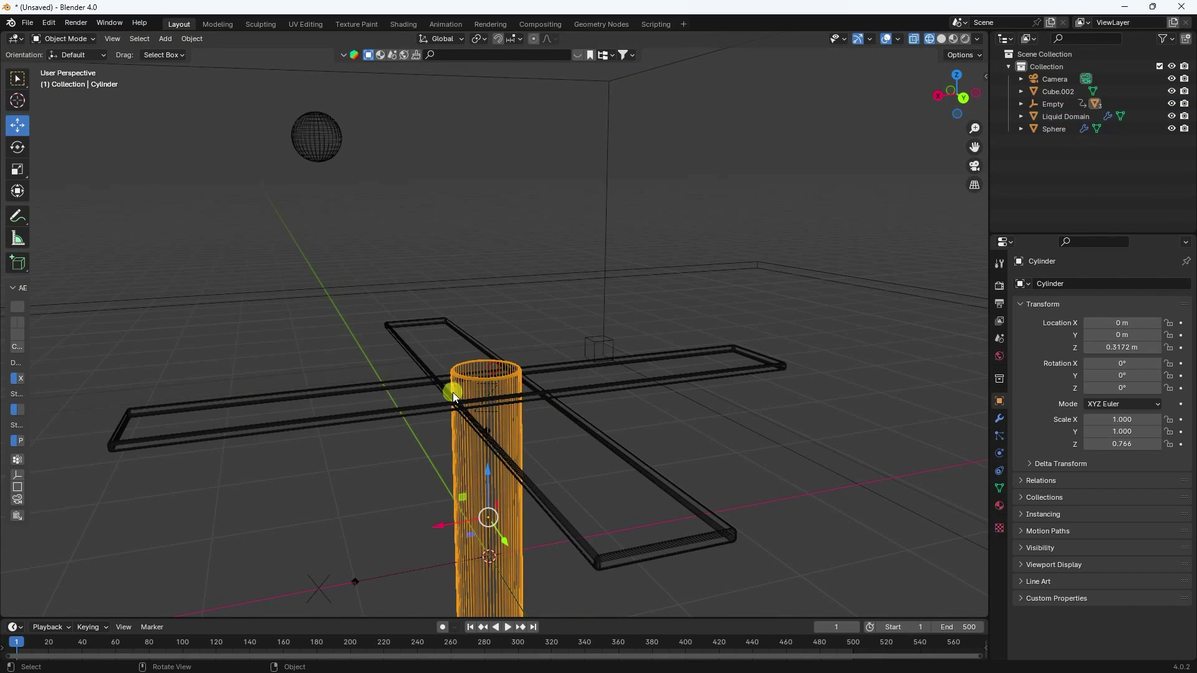
click(1038, 109)
click(1020, 104)
click(1063, 129)
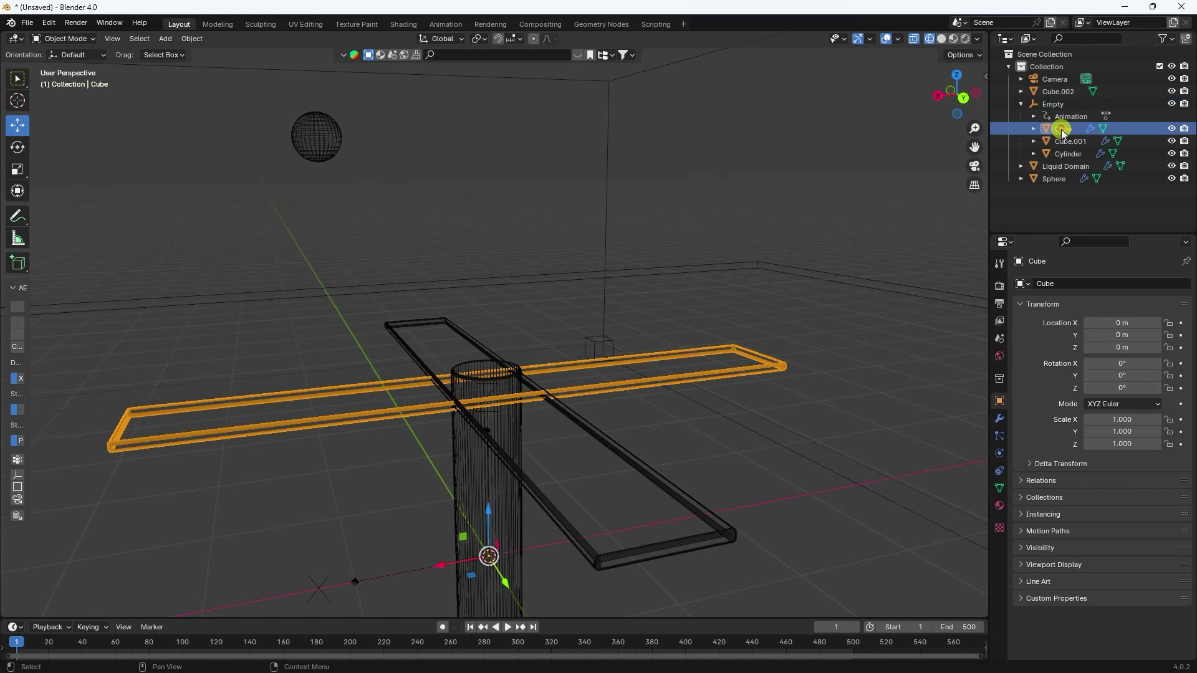
click(1002, 470)
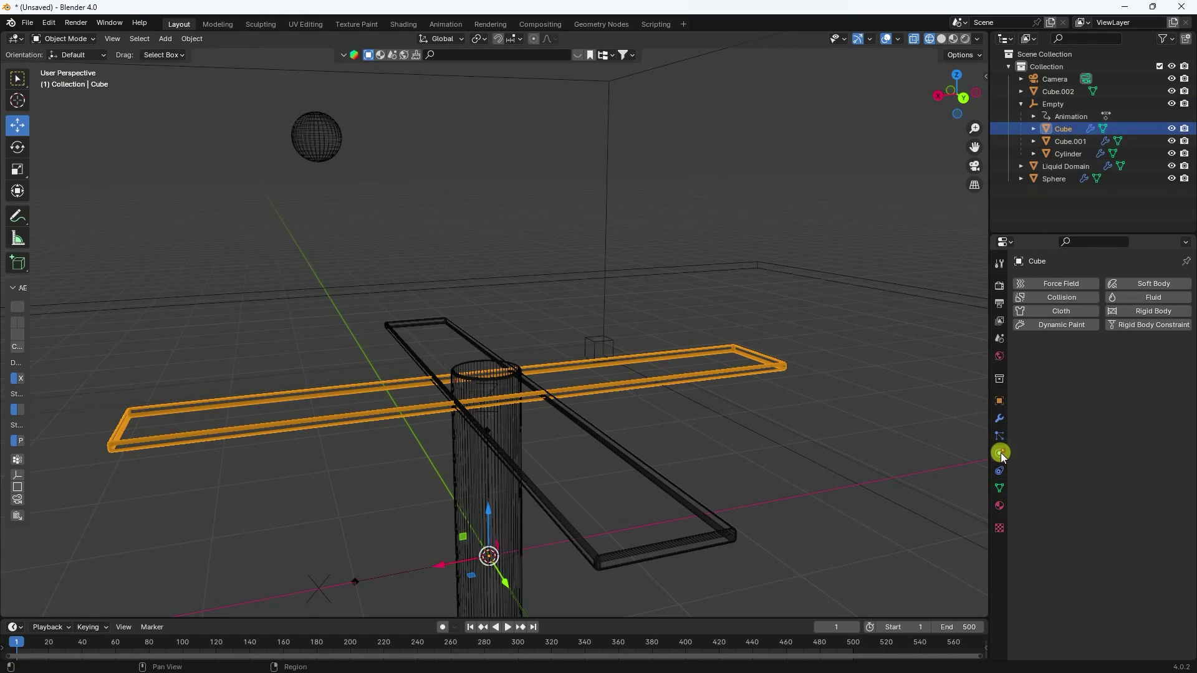
click(1139, 298)
click(1101, 364)
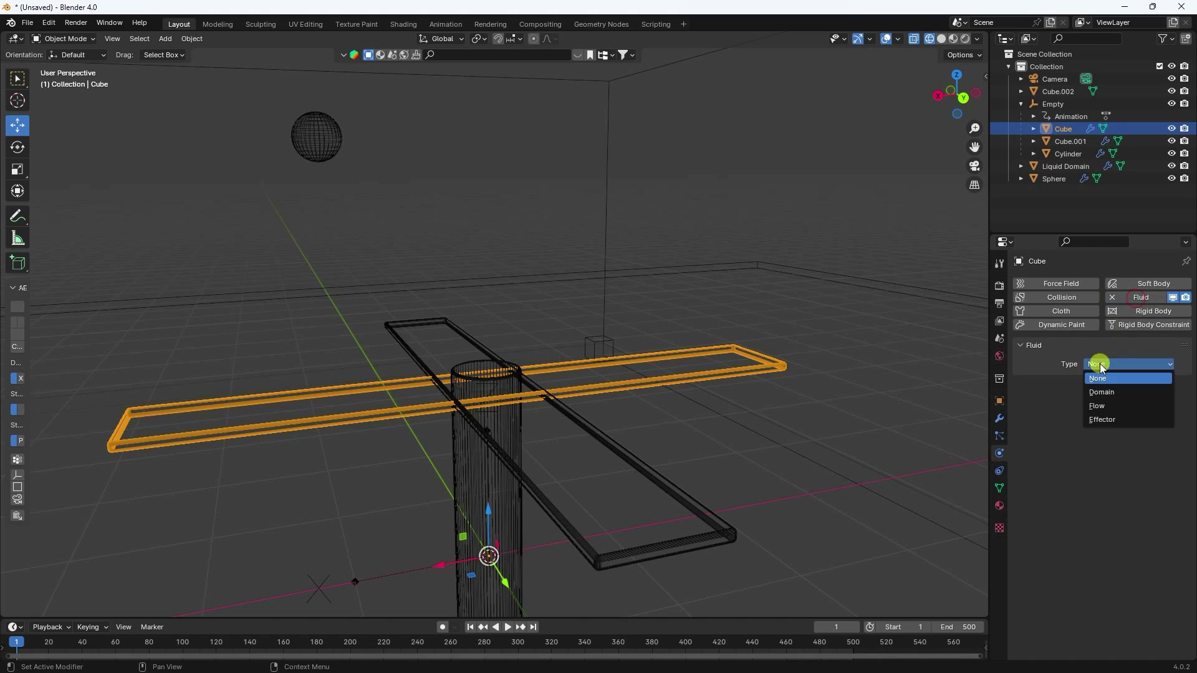
click(1097, 416)
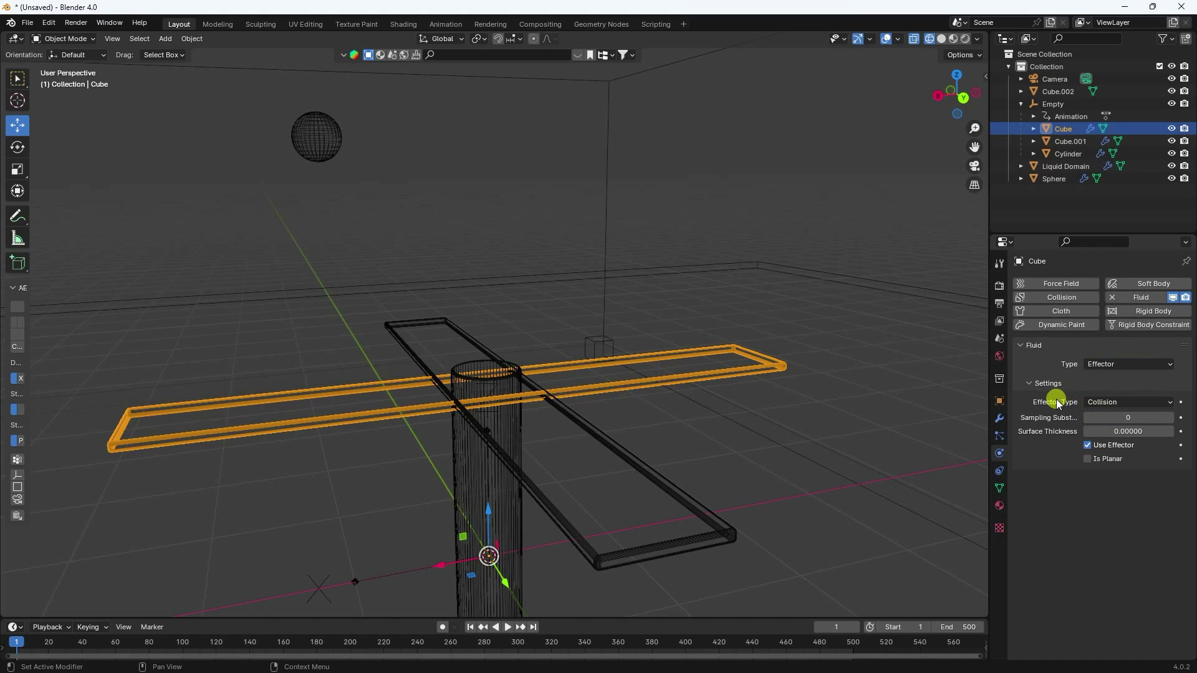
click(1108, 417)
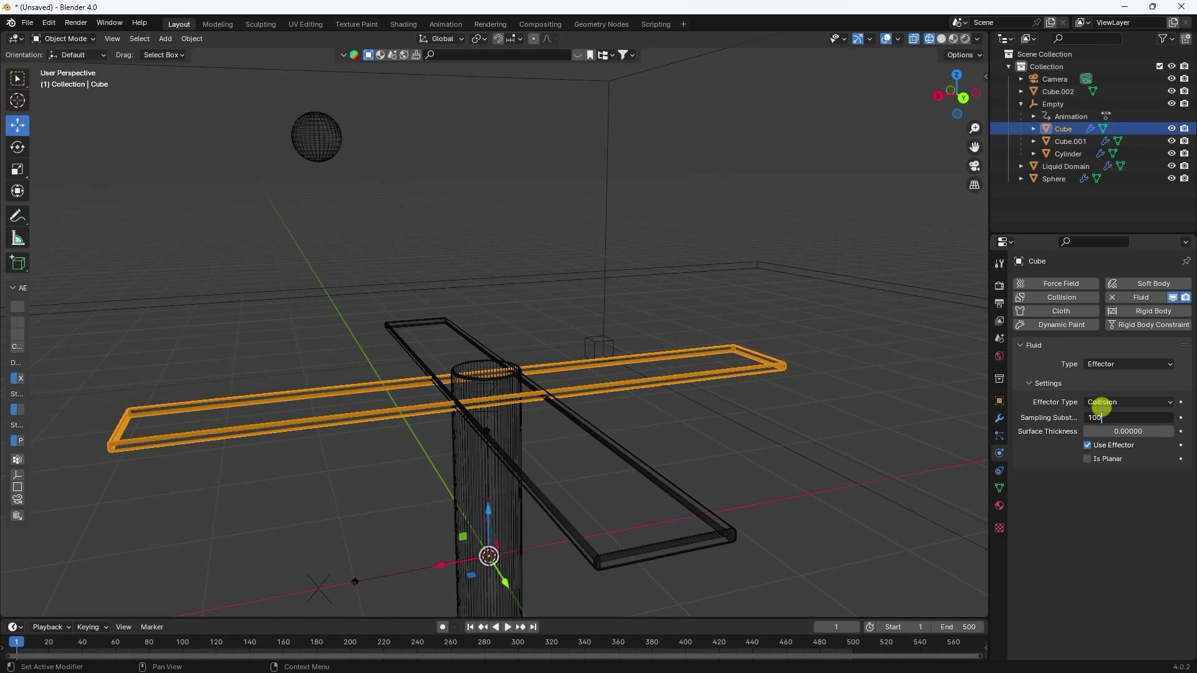
text(100)
key(Return)
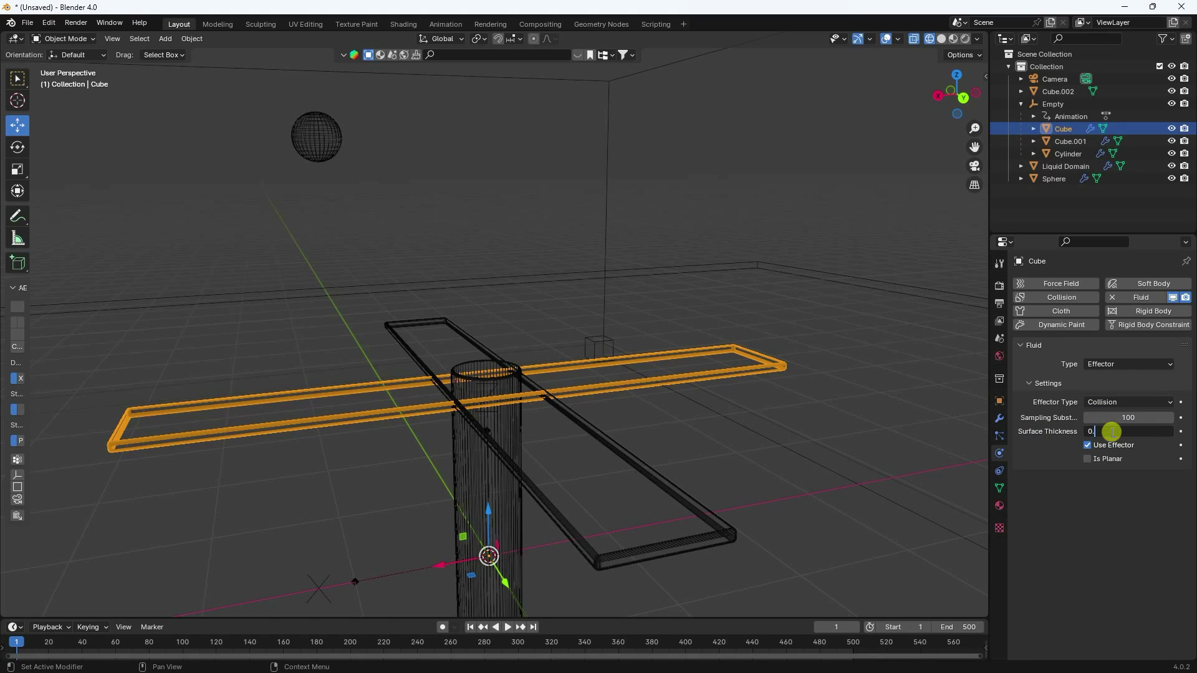
click(1112, 432)
text(0.1)
key(Return)
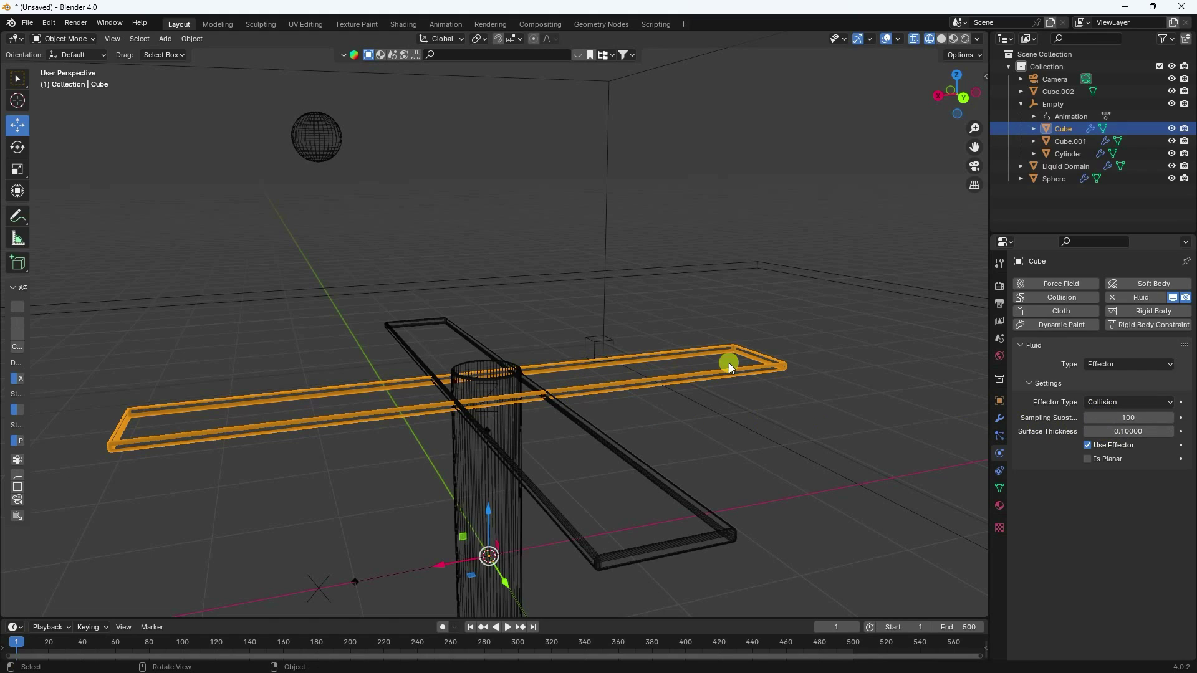
Step: Make Cube.001 a fluid effector with 100 substeps and 0.1 surface thickness
click(1070, 141)
click(1122, 295)
click(1114, 373)
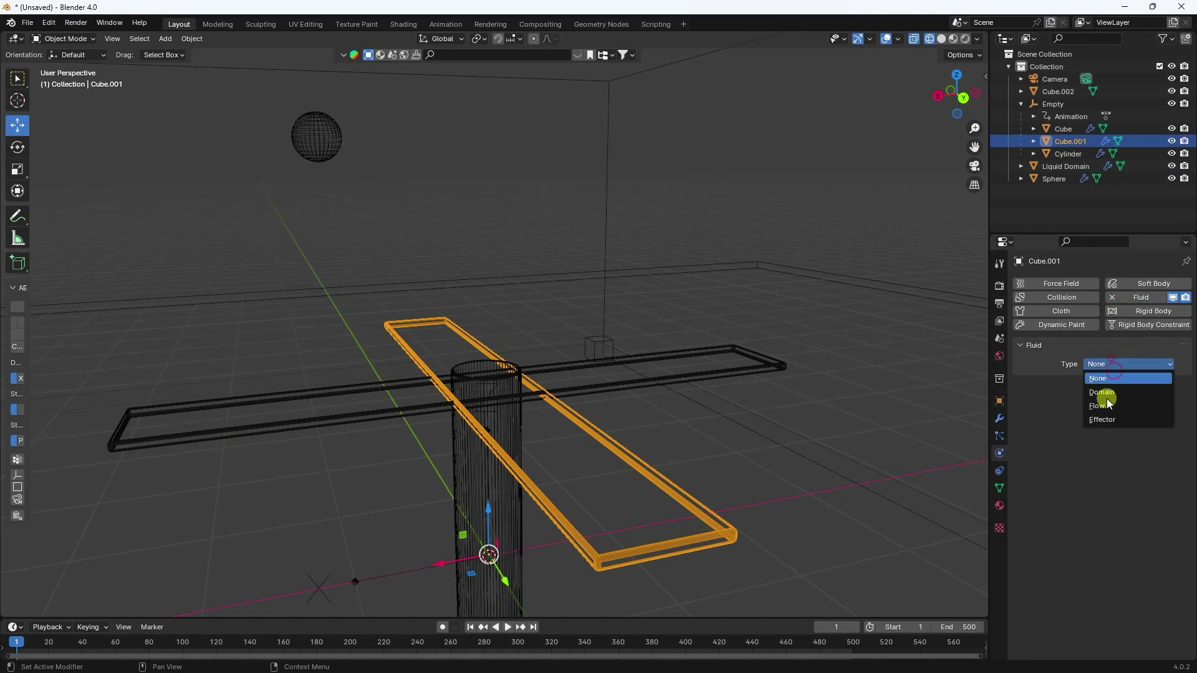
click(1107, 412)
click(1113, 413)
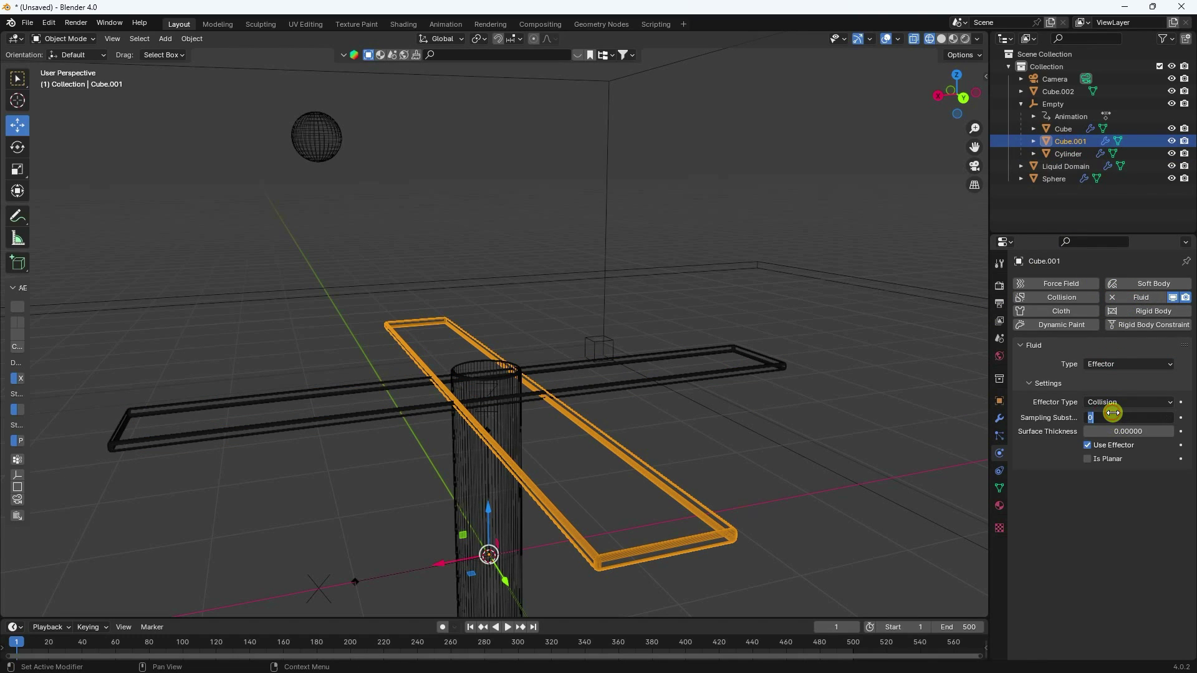
key(Return)
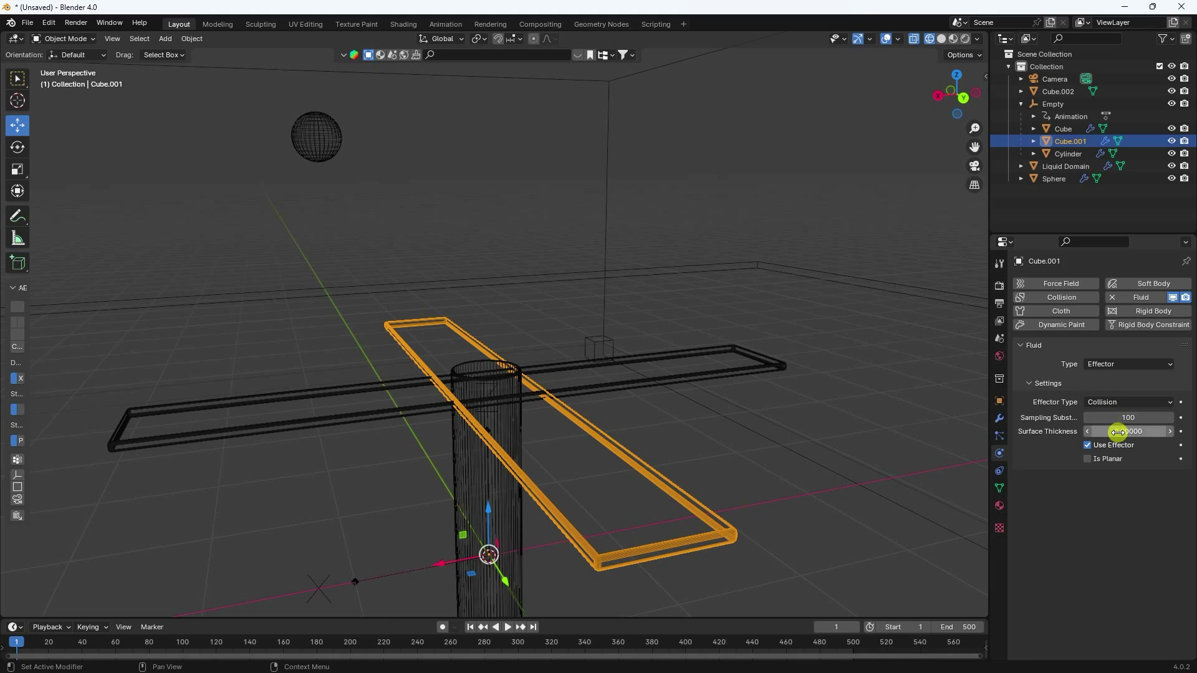
click(1117, 431)
text(0.1)
key(Return)
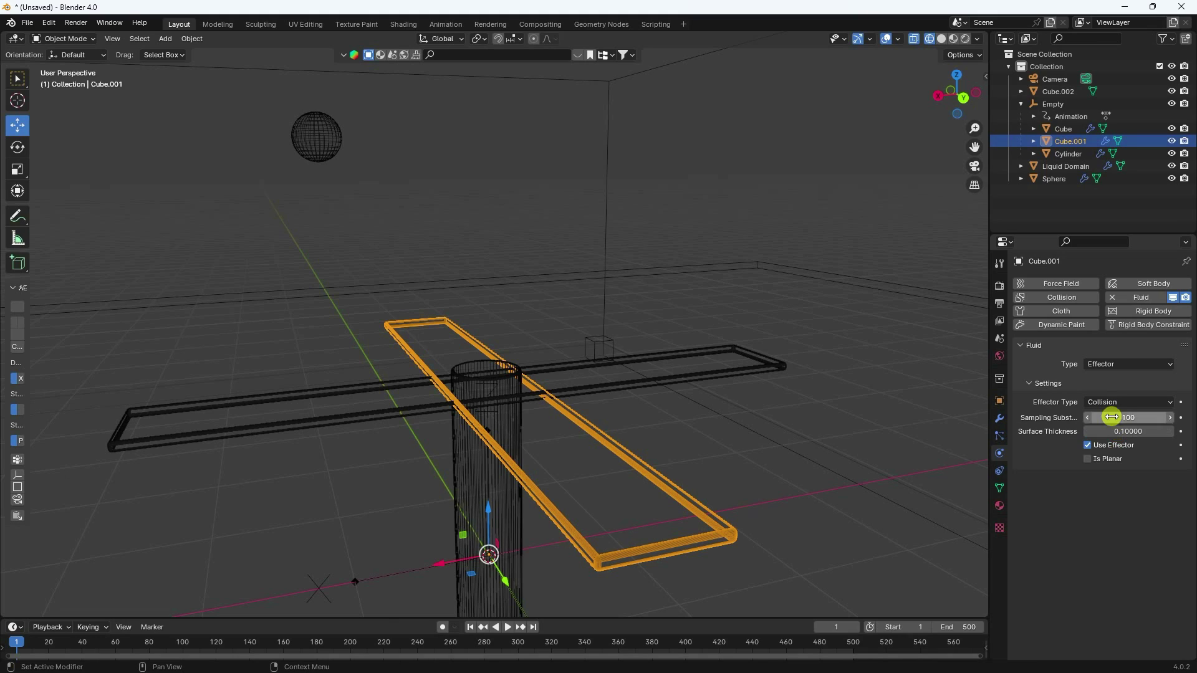
Step: Make the Cylinder a fluid effector with 100 substeps and 0.1 surface thickness
click(1068, 154)
click(1143, 298)
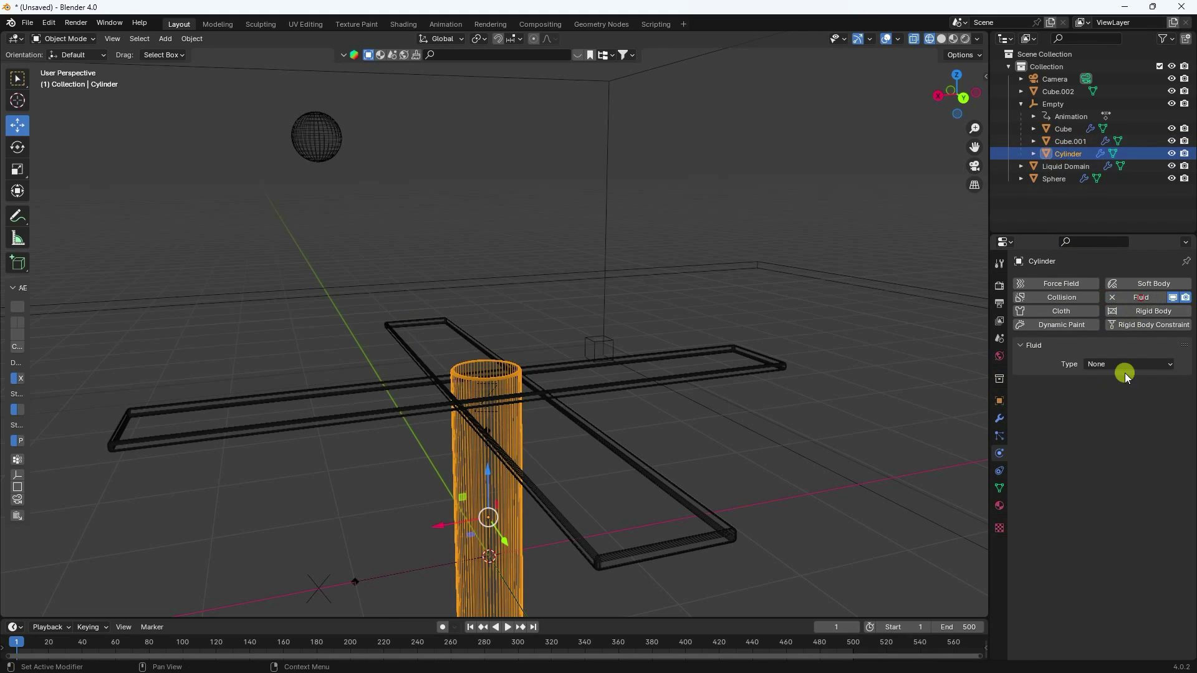
click(1108, 364)
click(1103, 419)
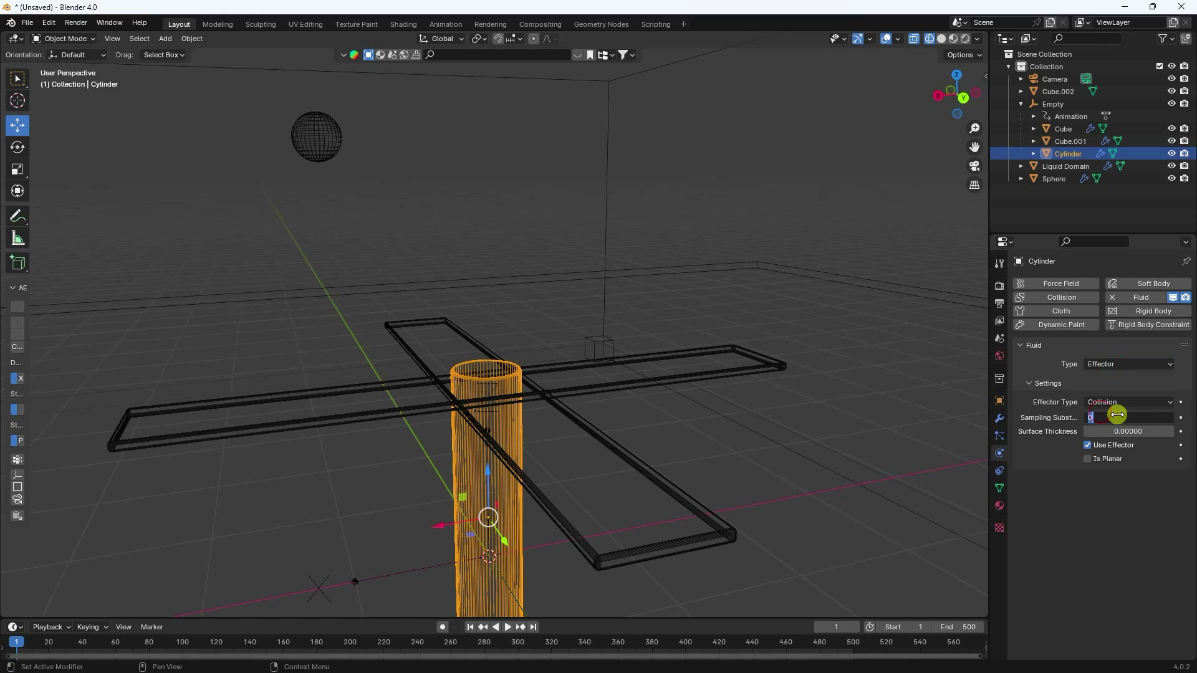
text(100)
key(Return)
text(0.1)
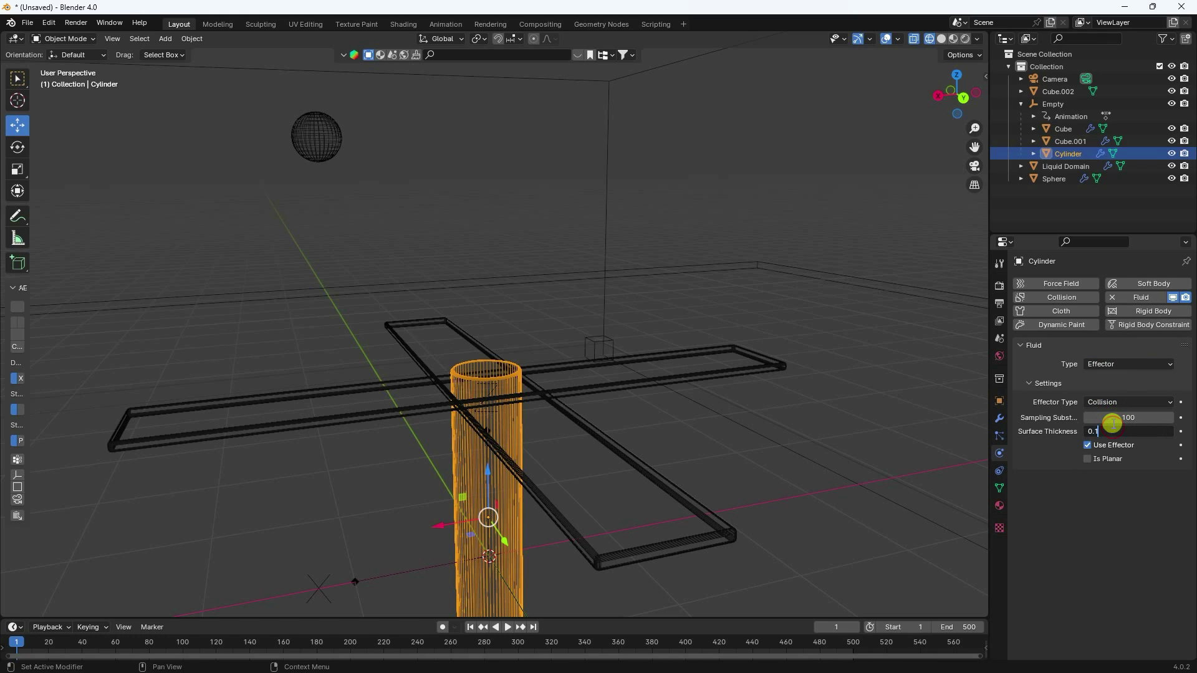
key(Return)
scroll(525, 336, down, 4)
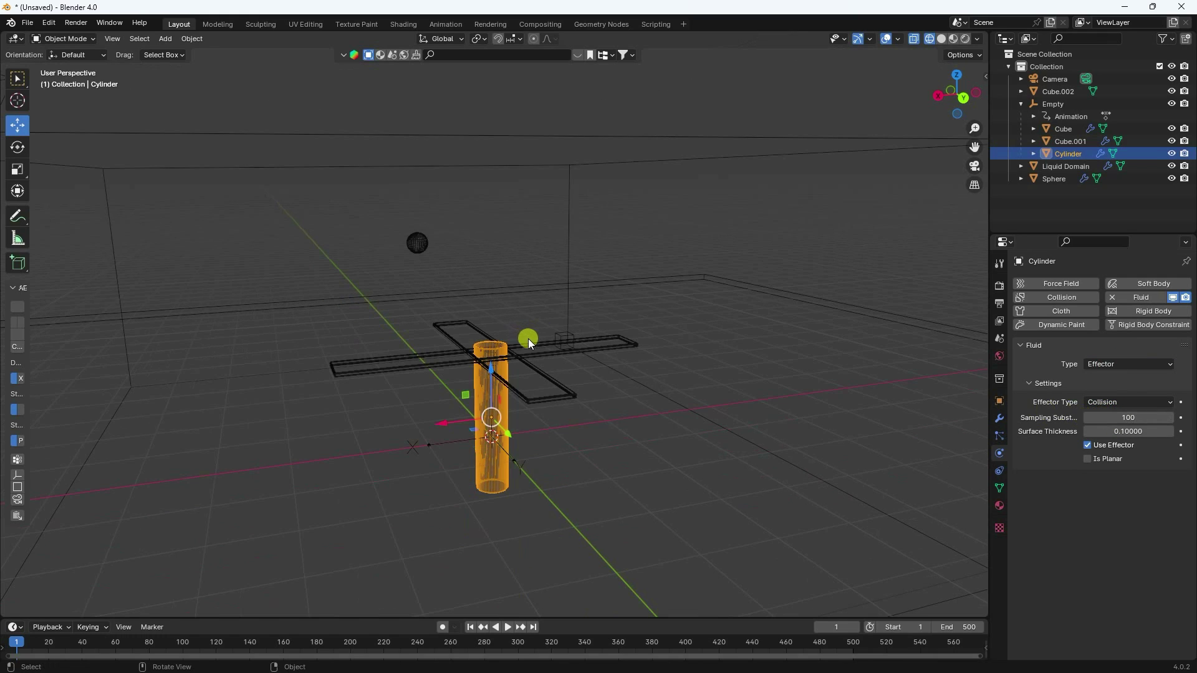
click(504, 359)
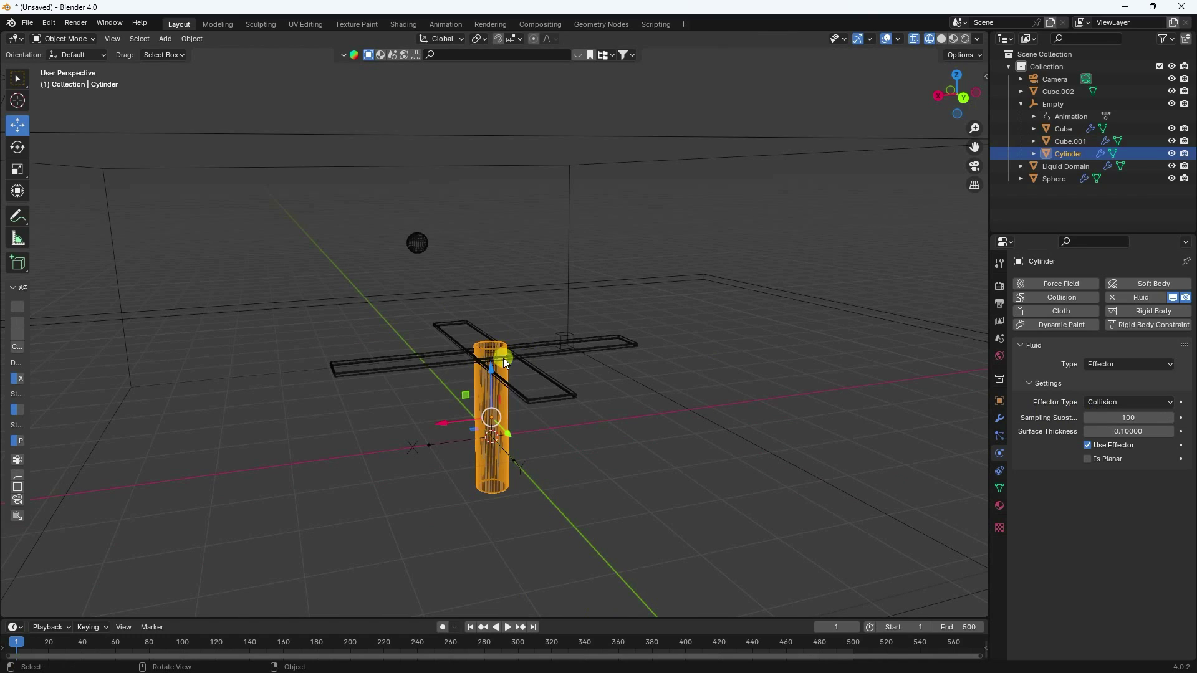
Step: Make the Cube.002 floor slab a fluid effector with 100 substeps and 0.1 surface thickness
click(789, 290)
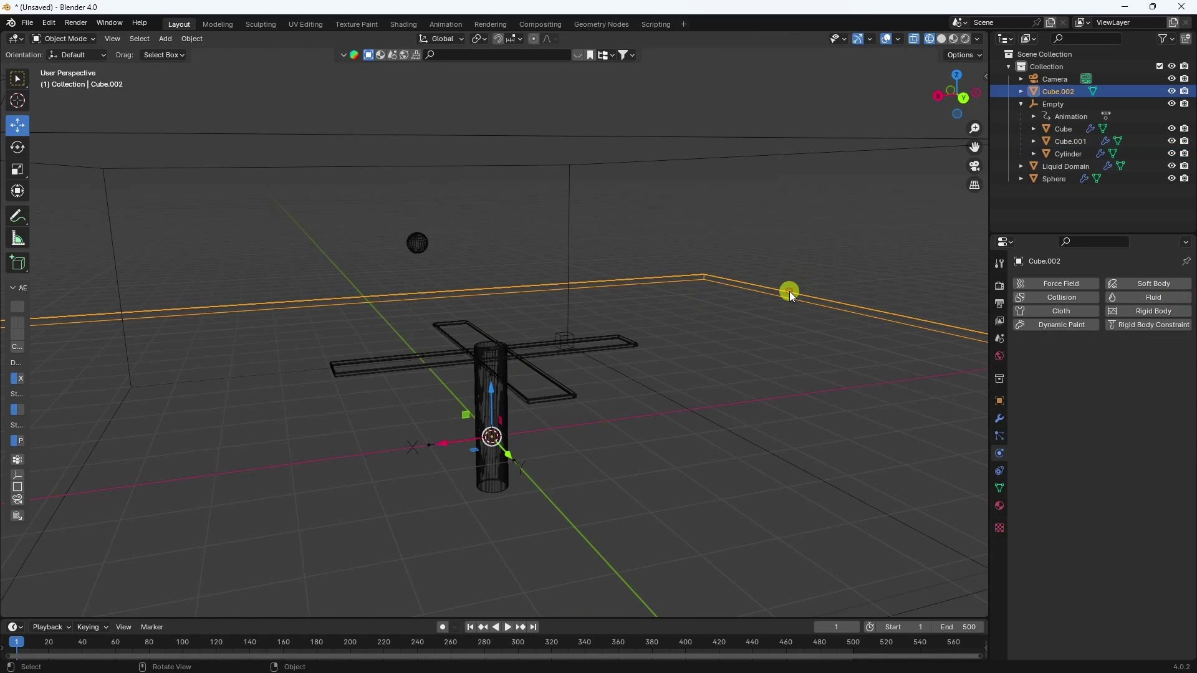
click(1152, 298)
click(1114, 365)
click(1101, 421)
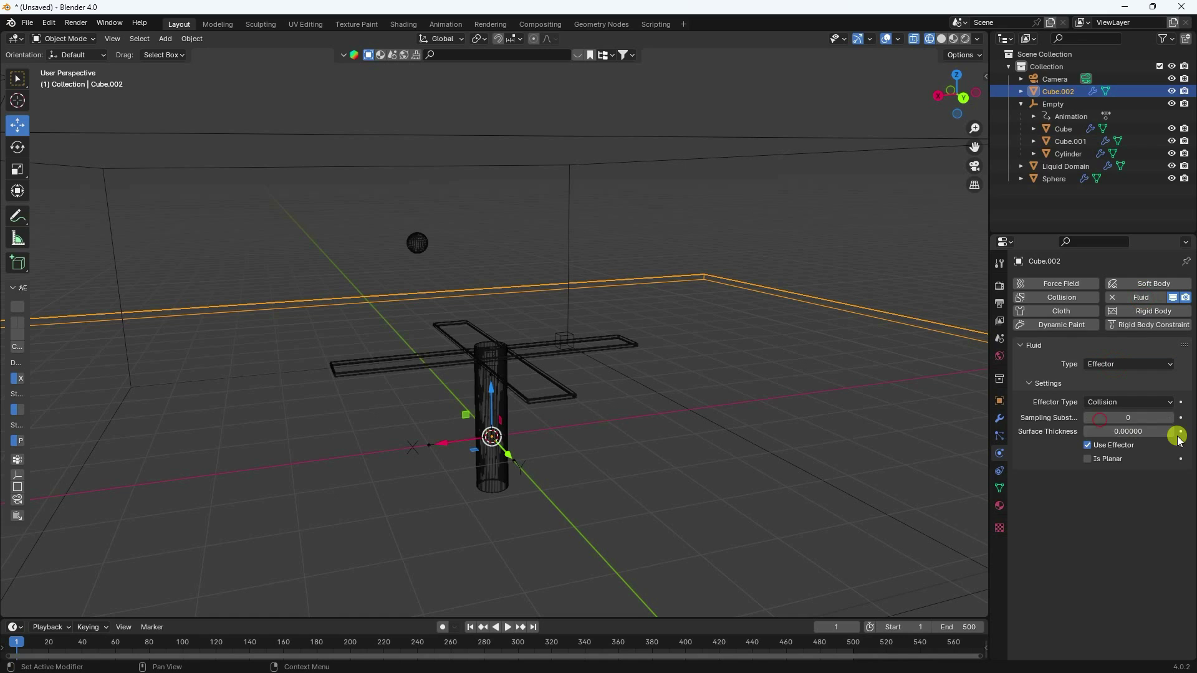
click(1126, 418)
key(Return)
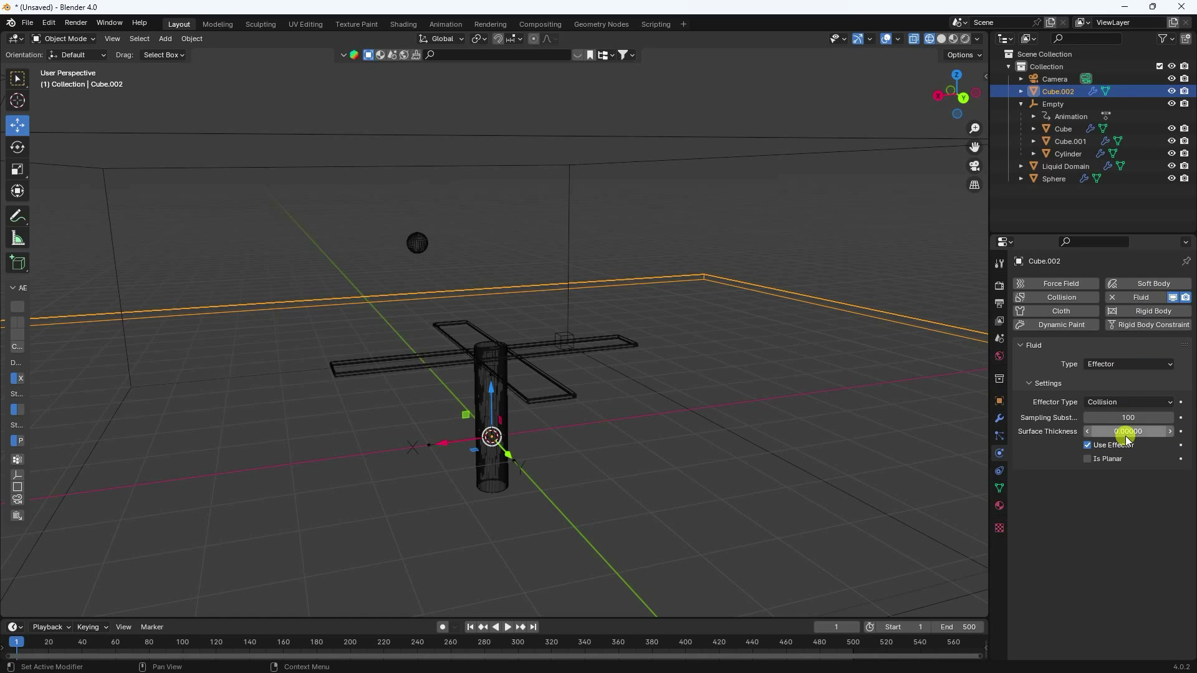
click(1124, 431)
text(0.1)
key(Return)
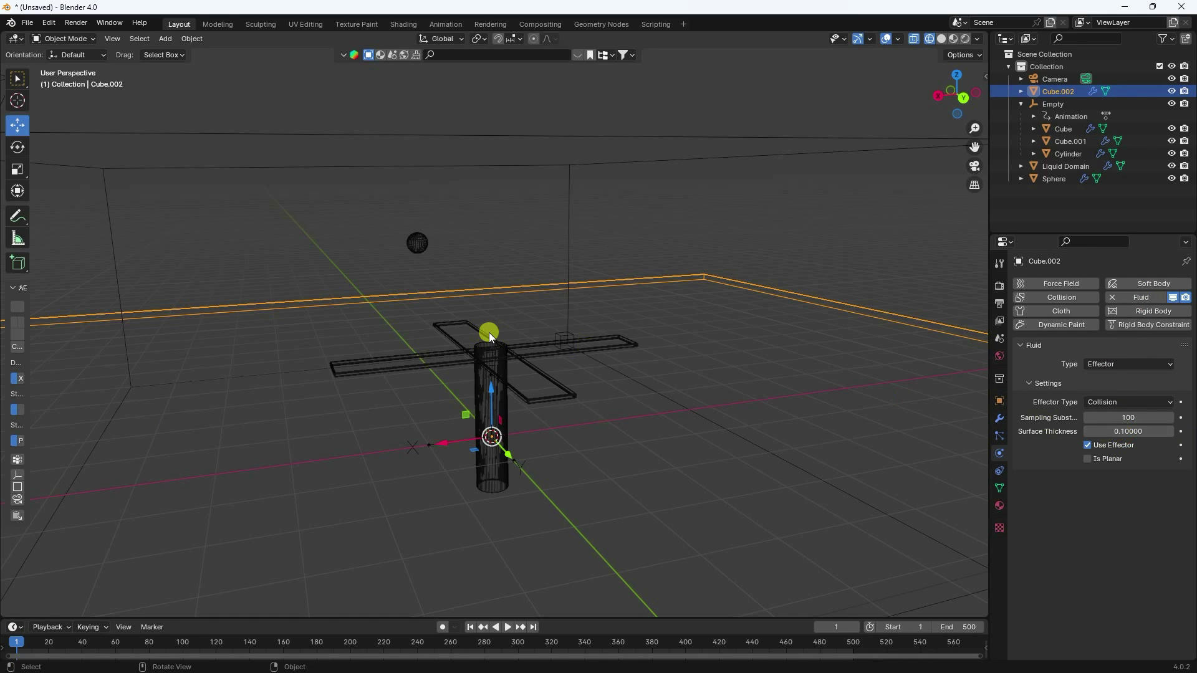
key(KP_0)
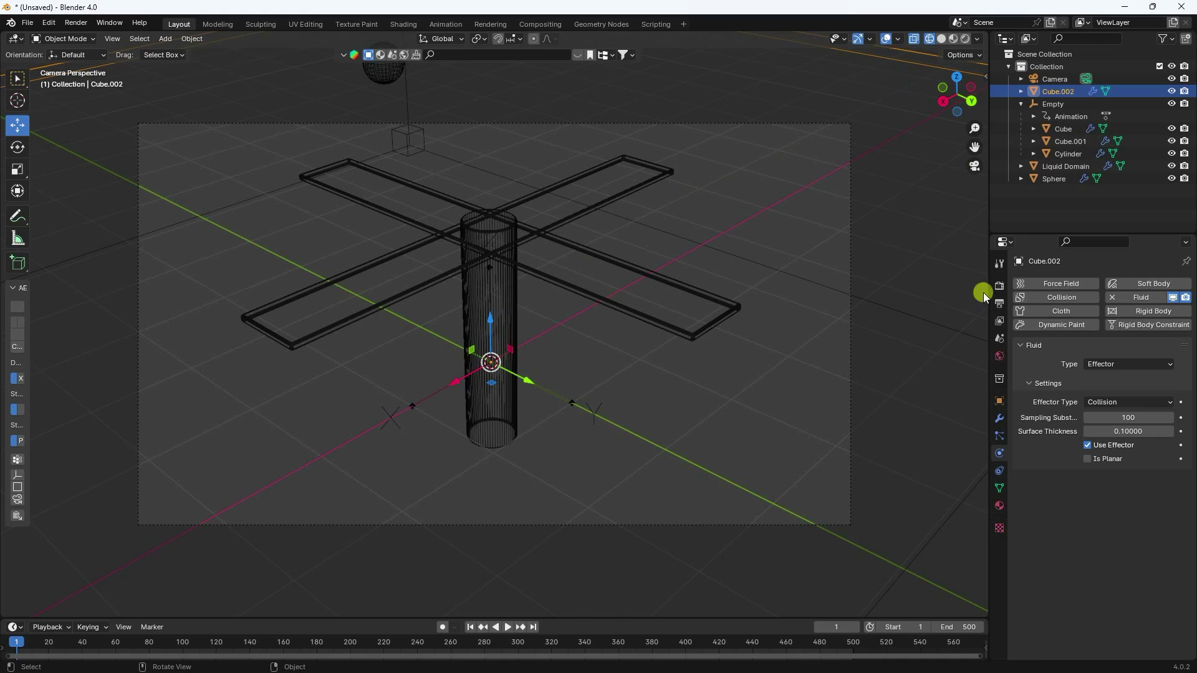
Step: Save as untitled.blend and set the Liquid Domain resolution divisions to 84
key(ctrl+s)
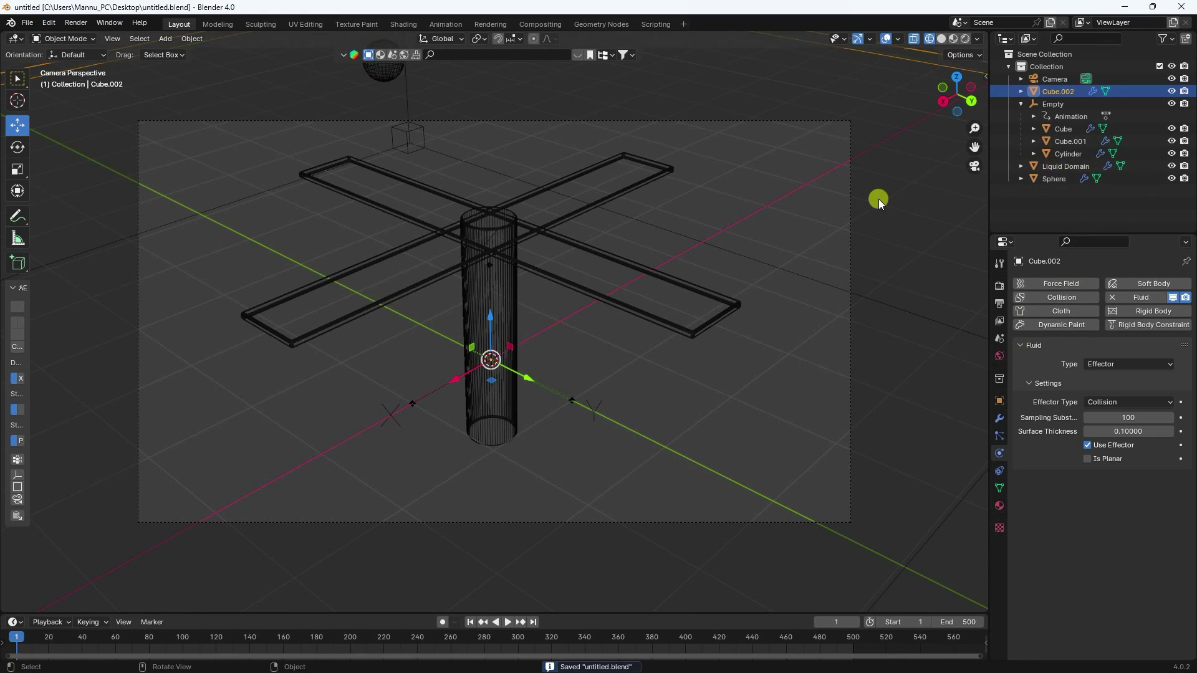
click(1062, 166)
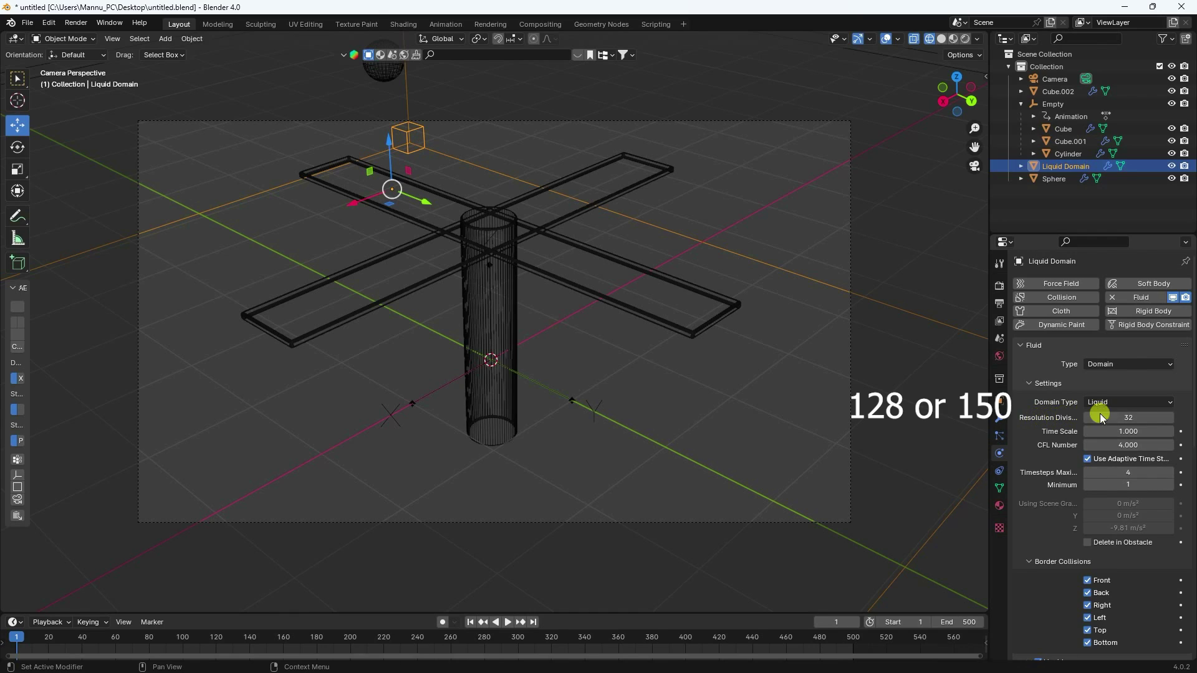
click(1124, 416)
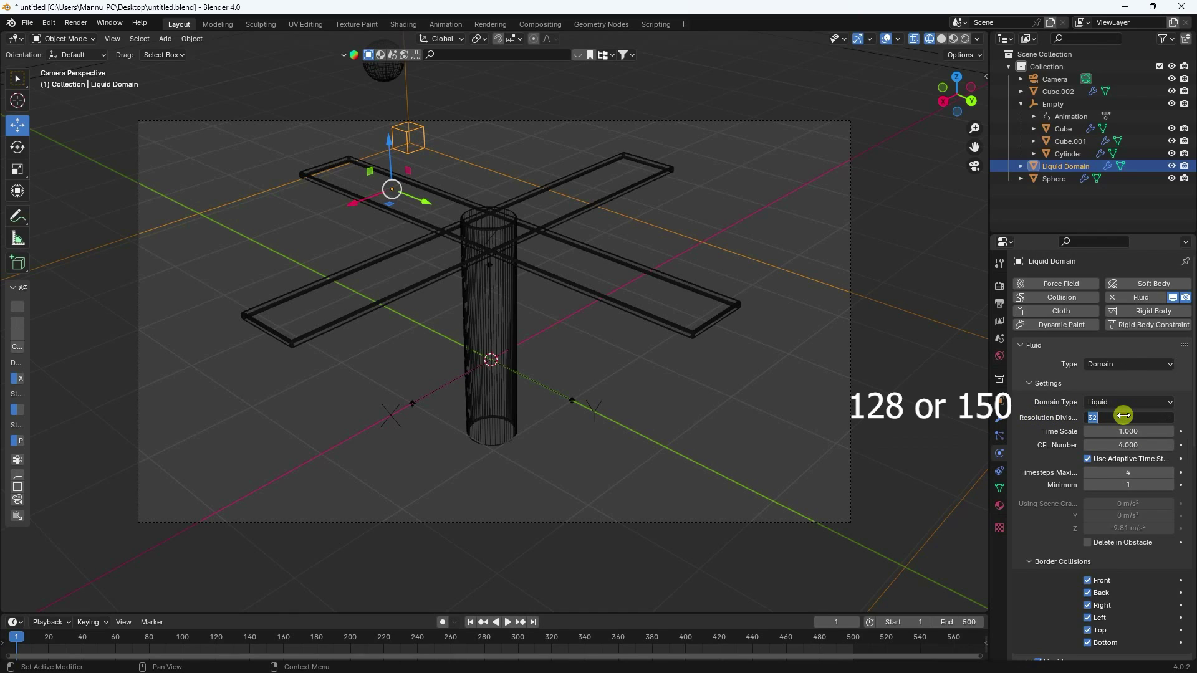
text(128)
key(Return)
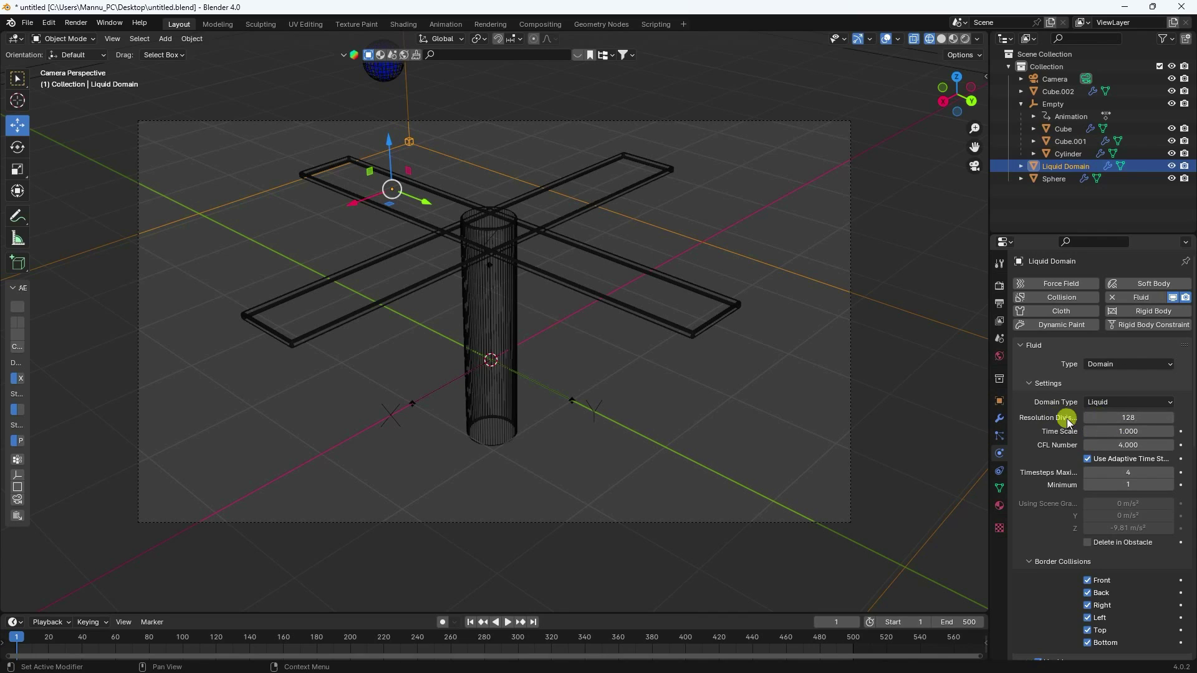
click(1124, 417)
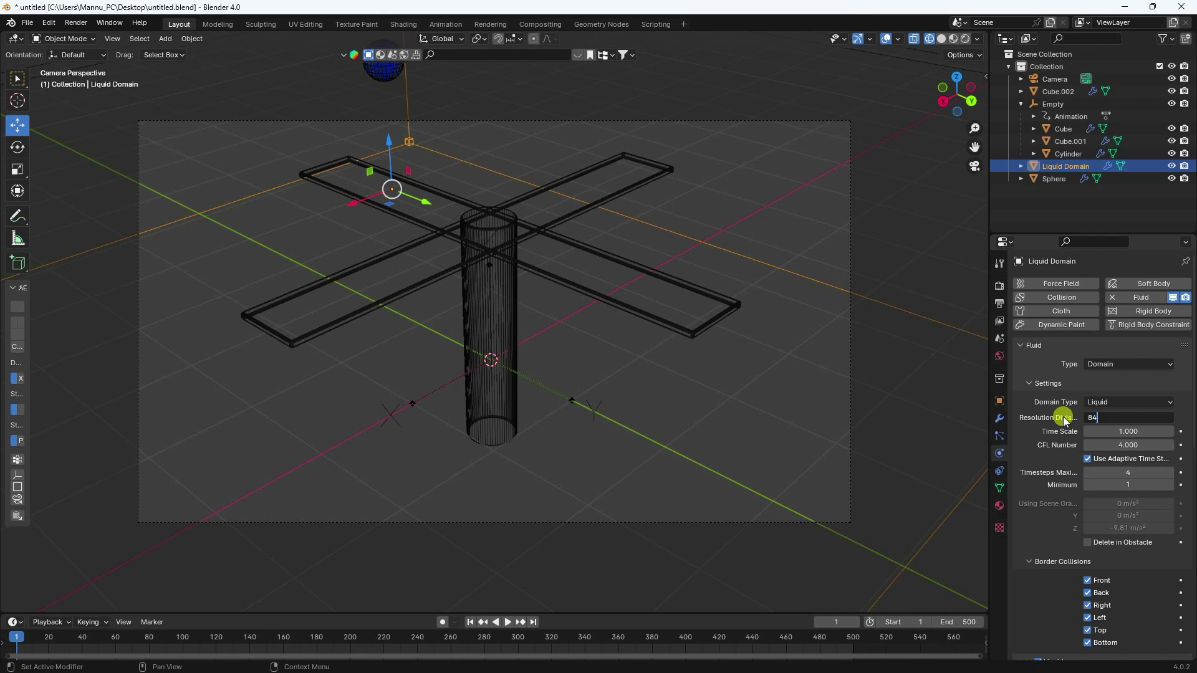
key(Return)
Step: Enable diffusion with Base 5 and Surface Tension 6, and turn on mesh generation
scroll(1054, 446, down, 15)
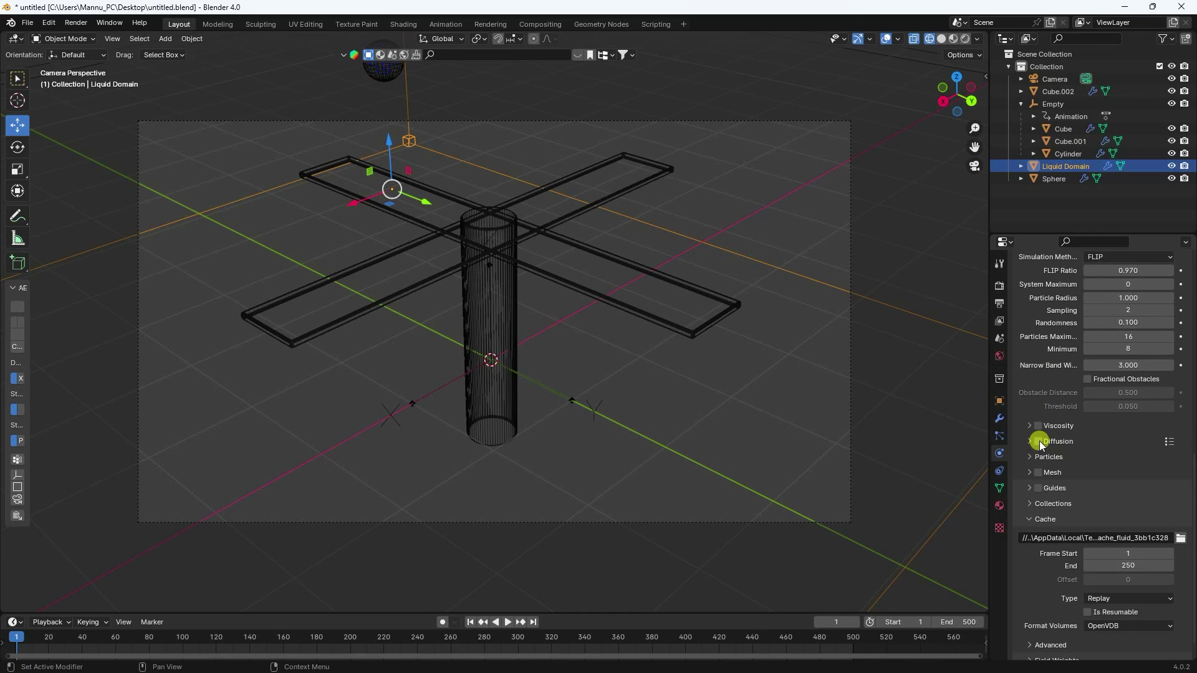
click(1038, 442)
click(1029, 443)
click(1112, 460)
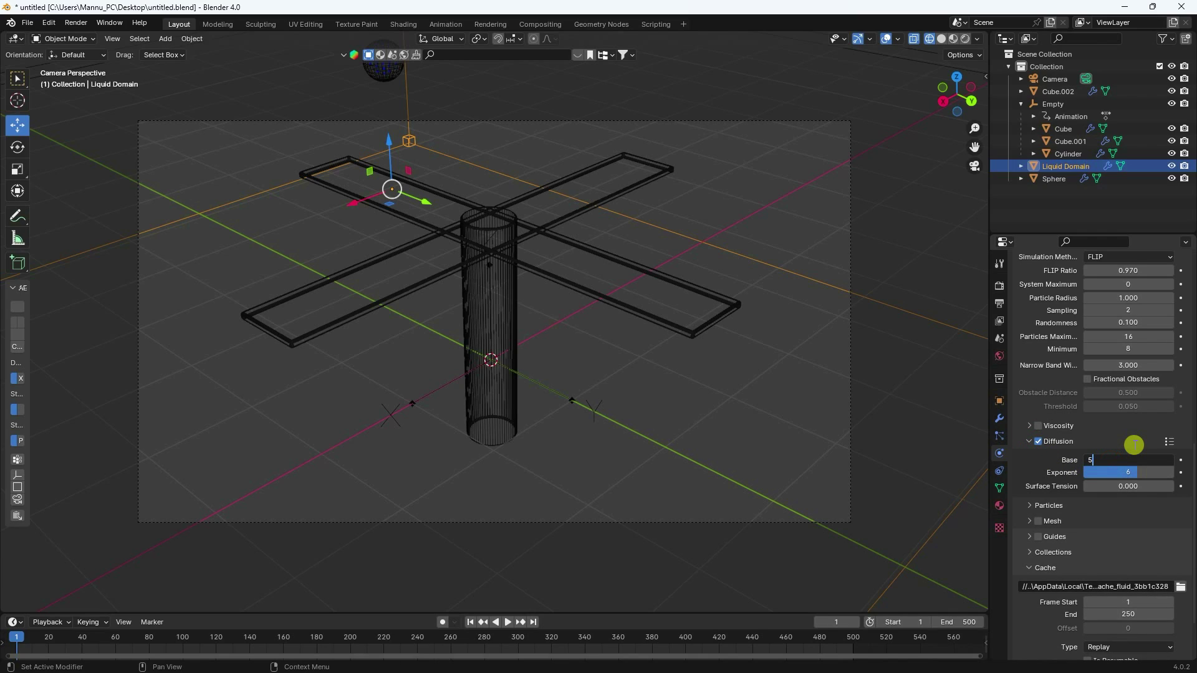
key(Return)
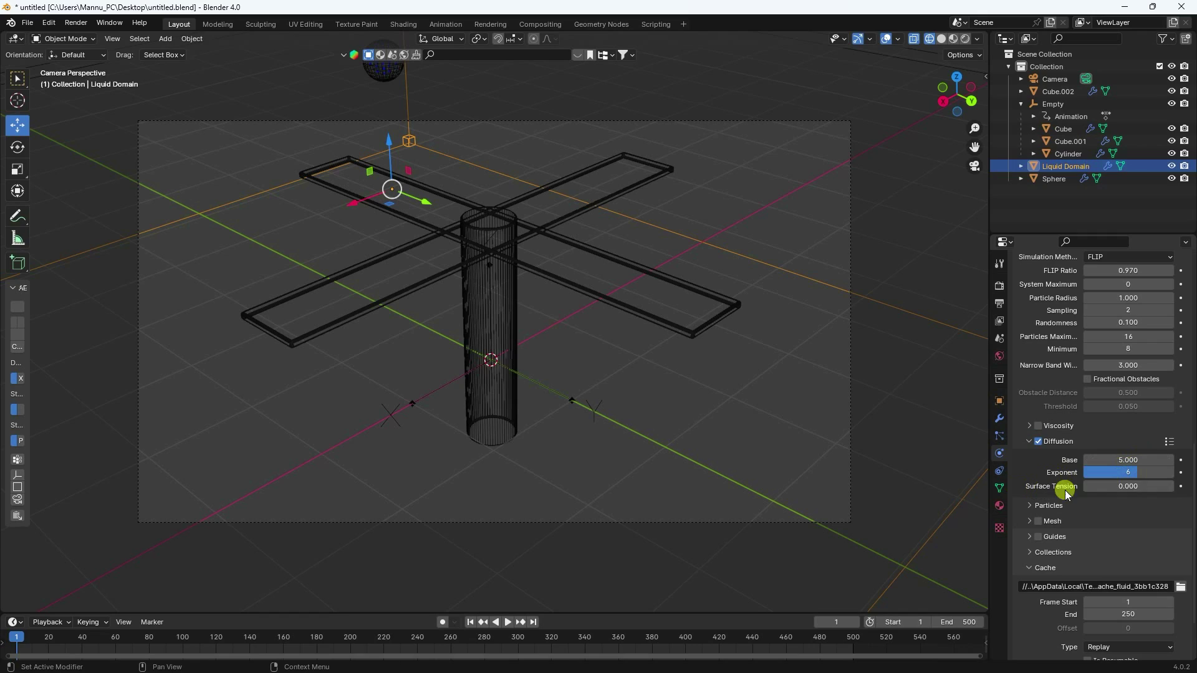
click(1116, 486)
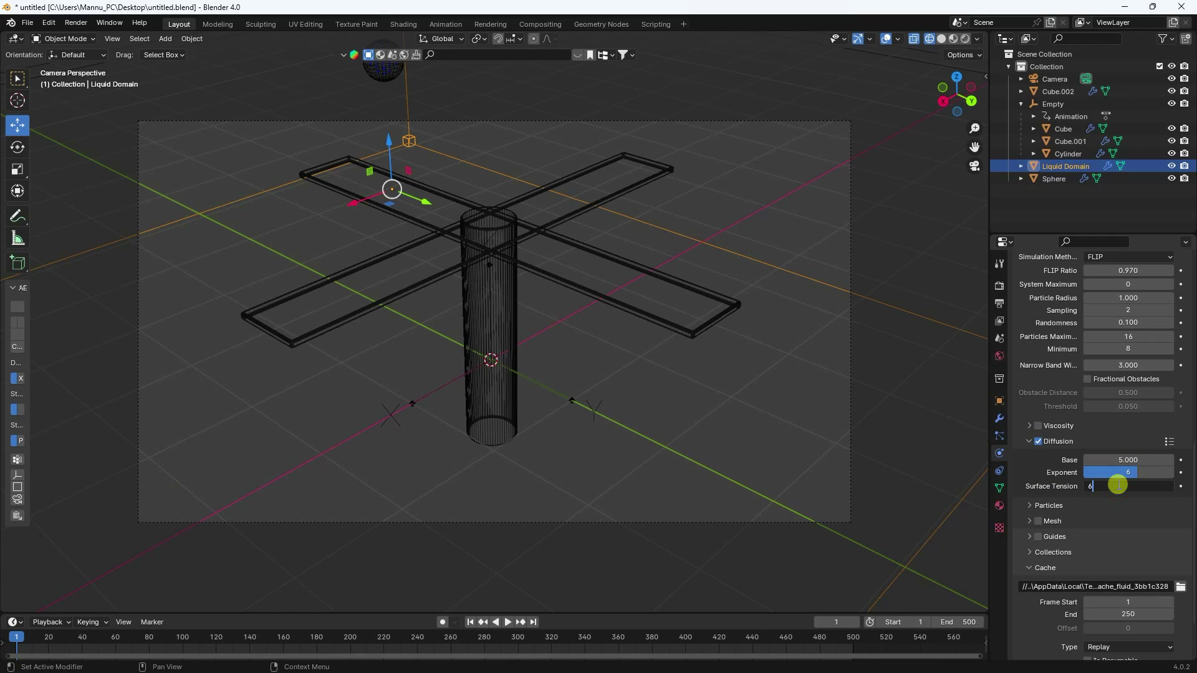
key(Return)
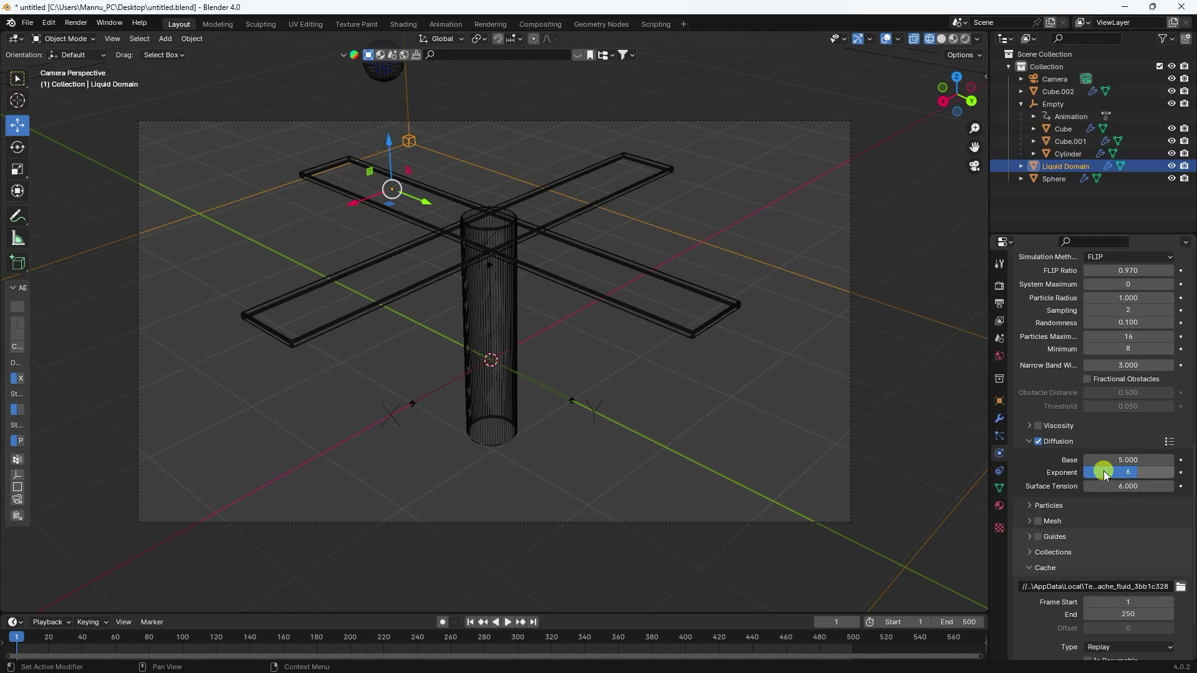
click(1038, 521)
Step: Set the cache end frame to 500 and type to All, then Bake All
scroll(1036, 551, down, 3)
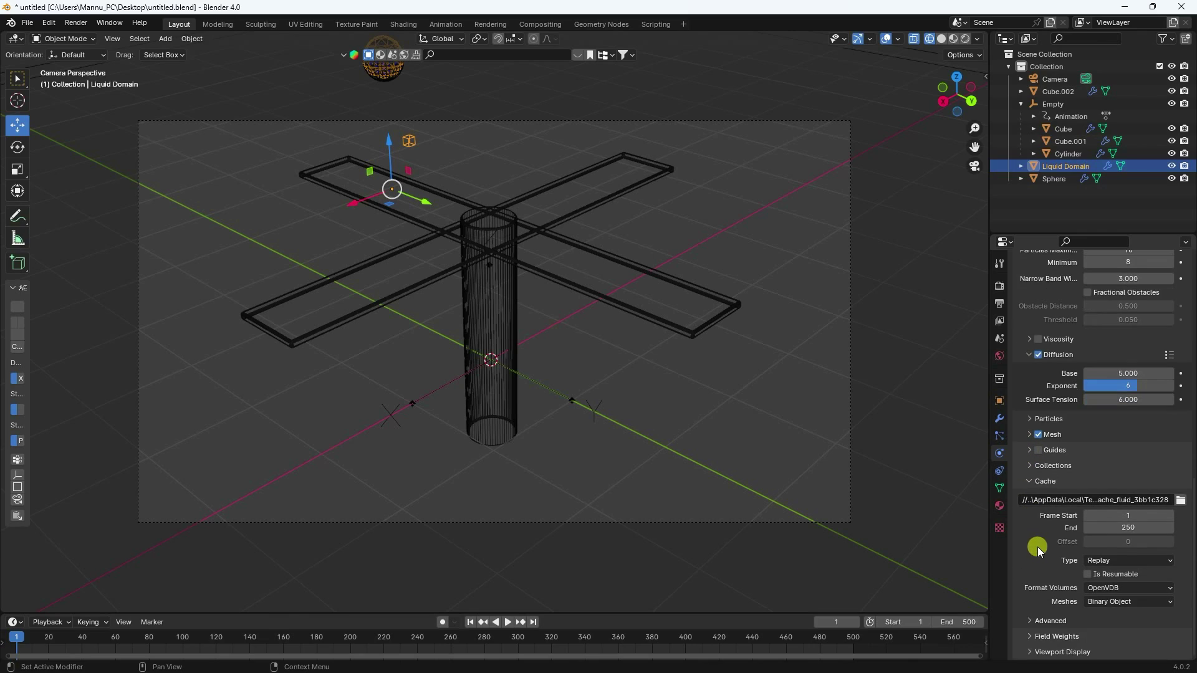
click(1116, 527)
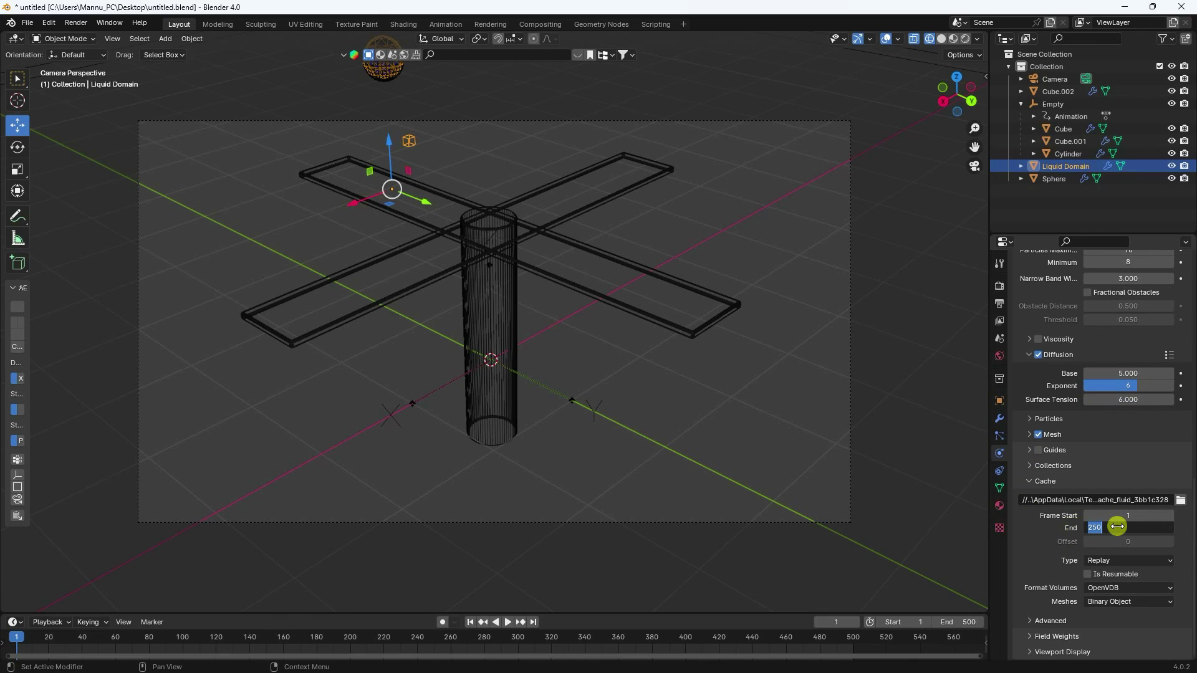
text(50)
key(Return)
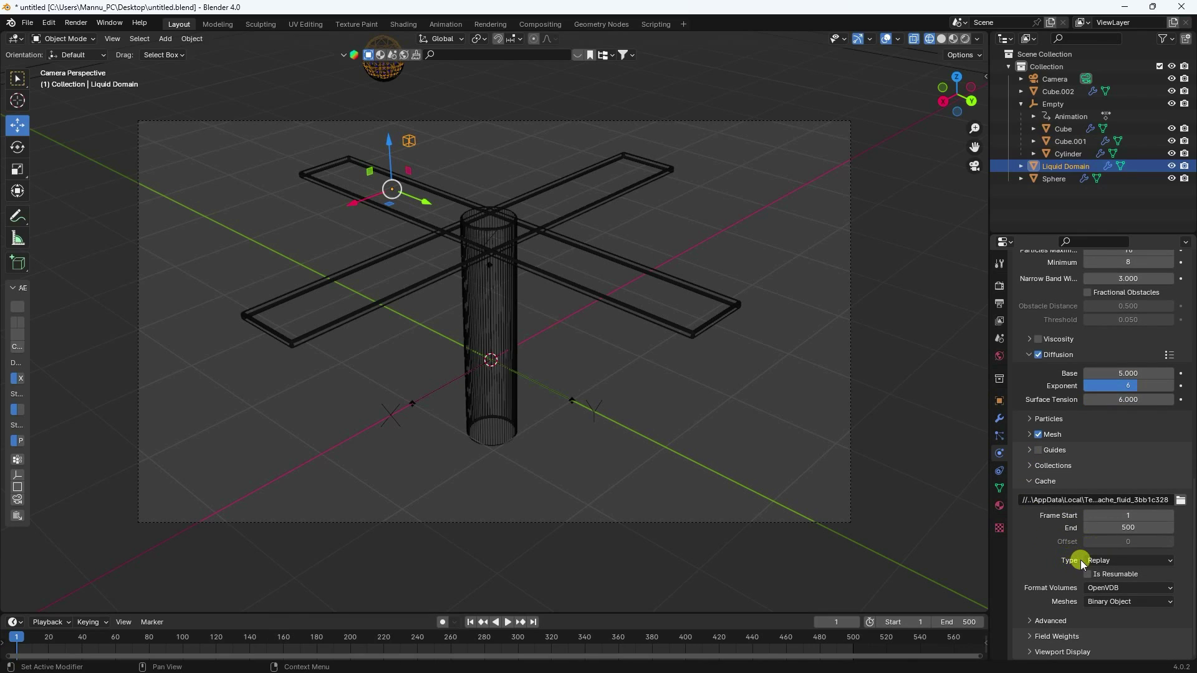
click(1103, 559)
click(1098, 602)
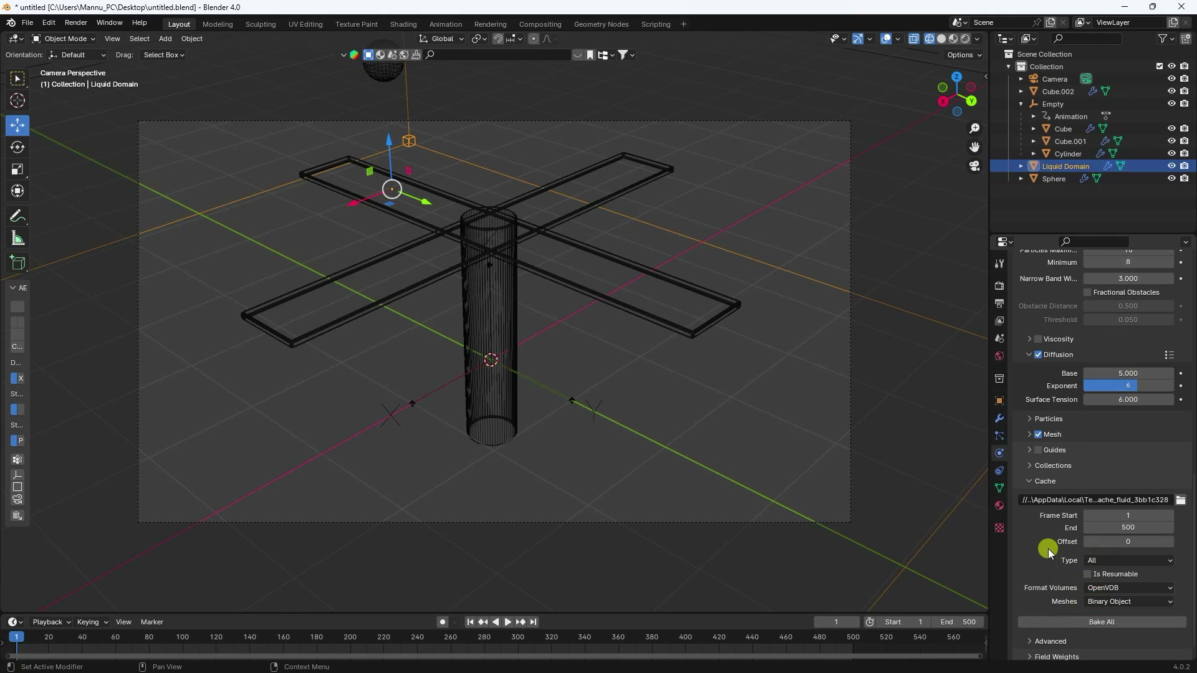
scroll(1047, 541, up, 15)
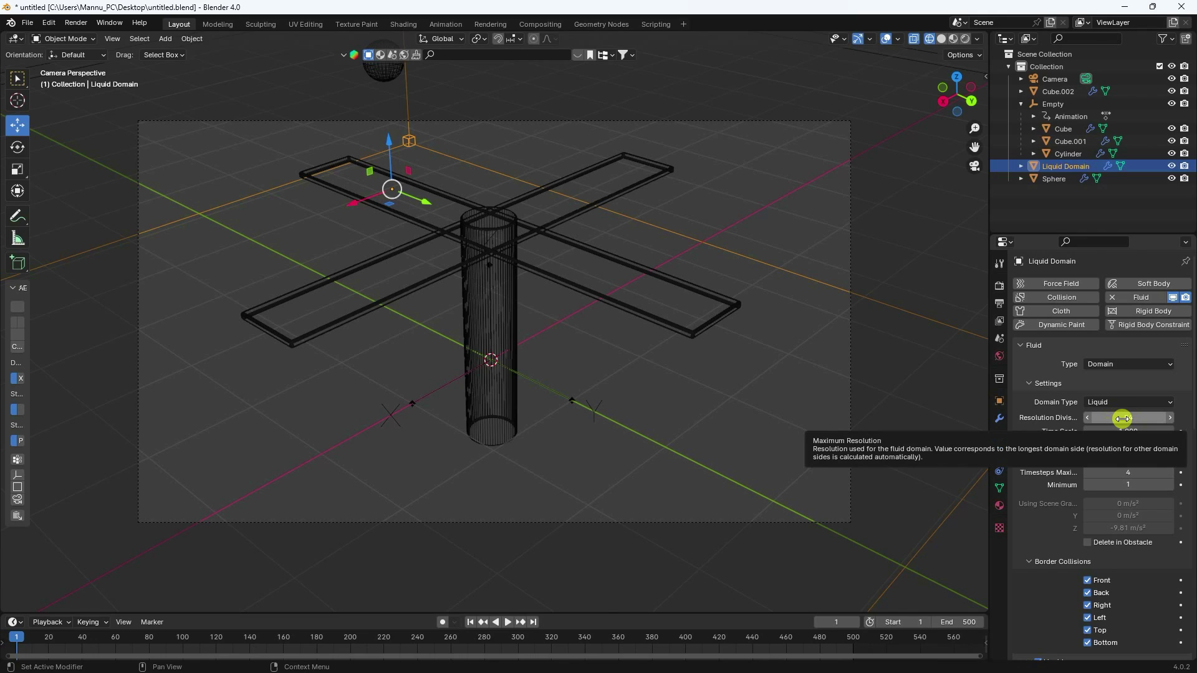
scroll(1051, 503, down, 13)
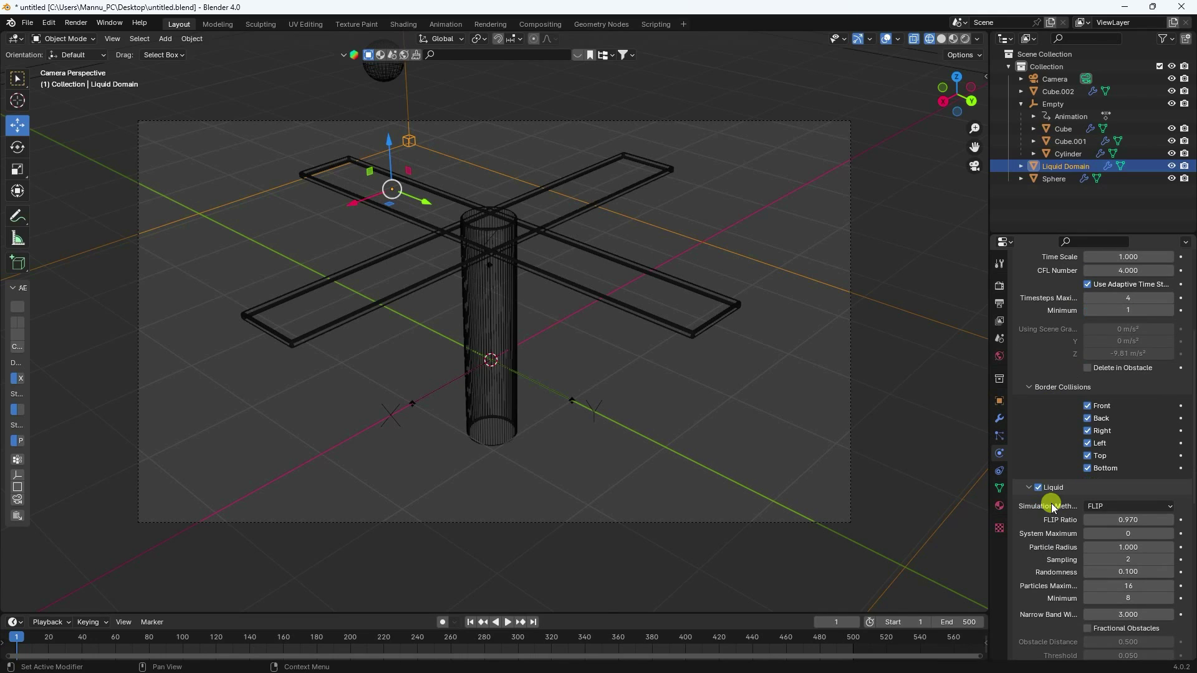
scroll(1057, 484, down, 5)
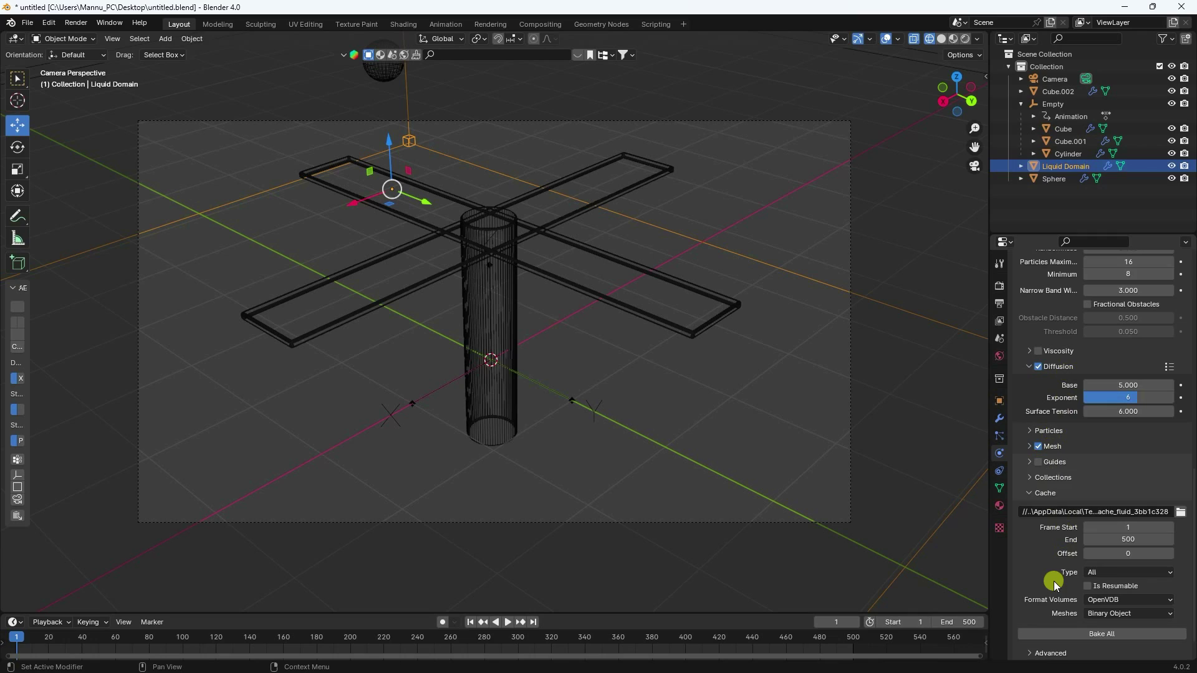
click(1084, 598)
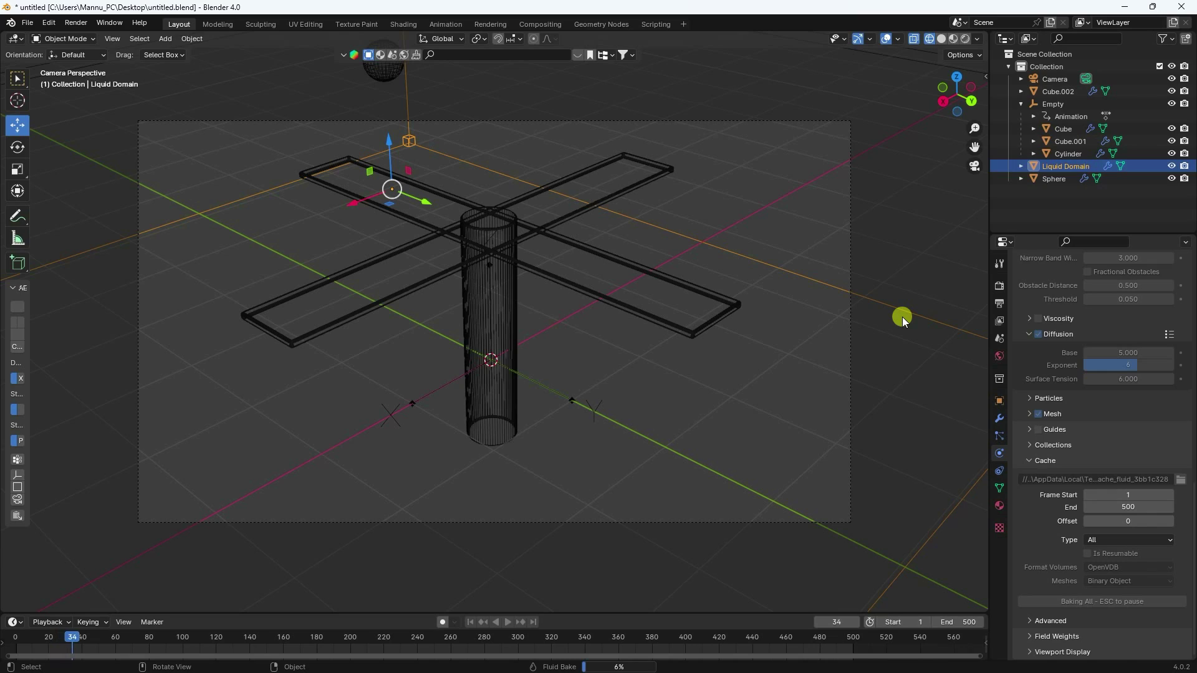
Step: Stop the bake with Esc, play back the cached pour twice, and return to frame 1
key(Escape)
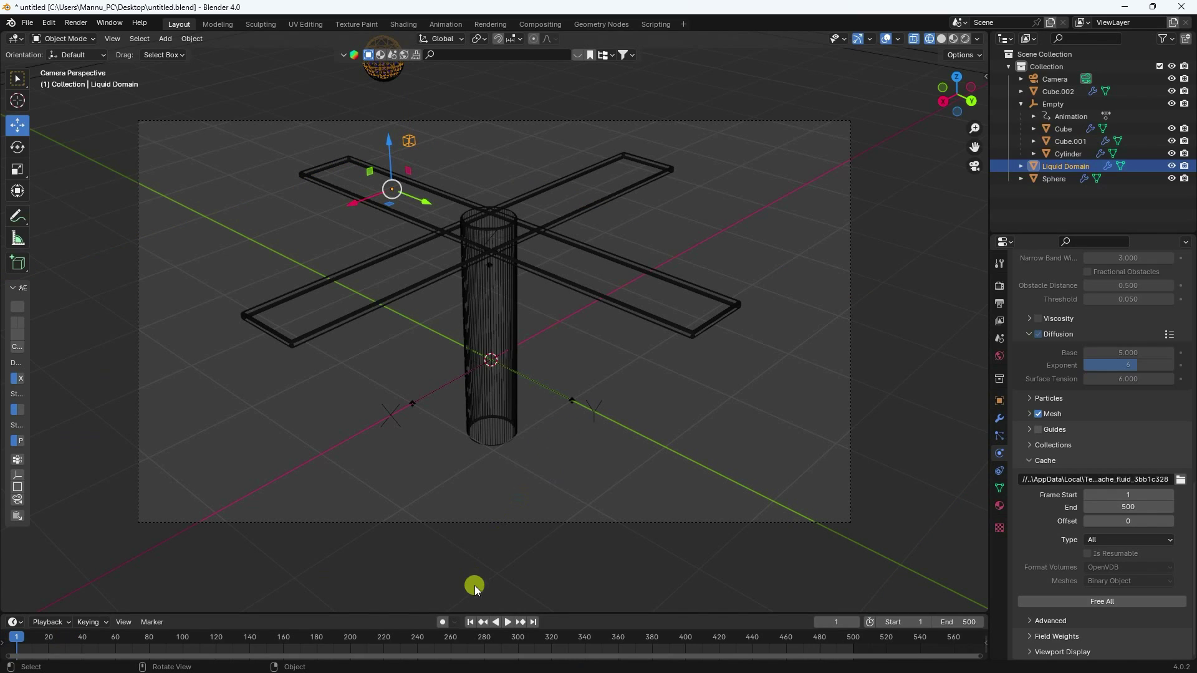
click(508, 622)
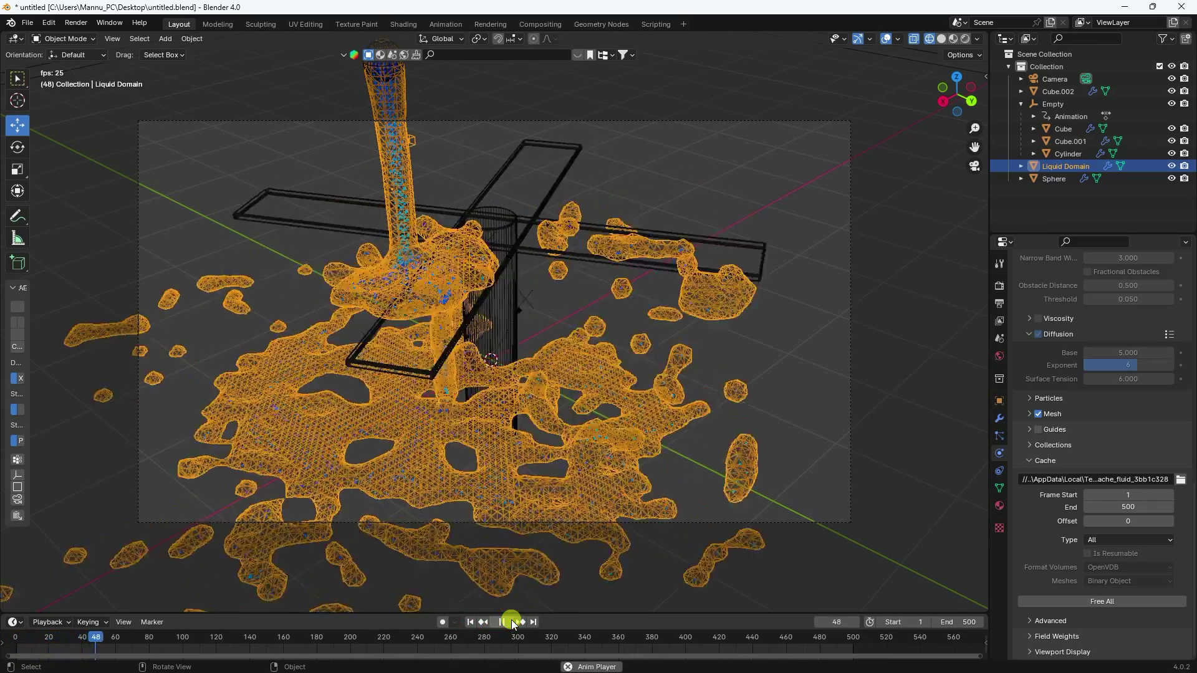
click(512, 622)
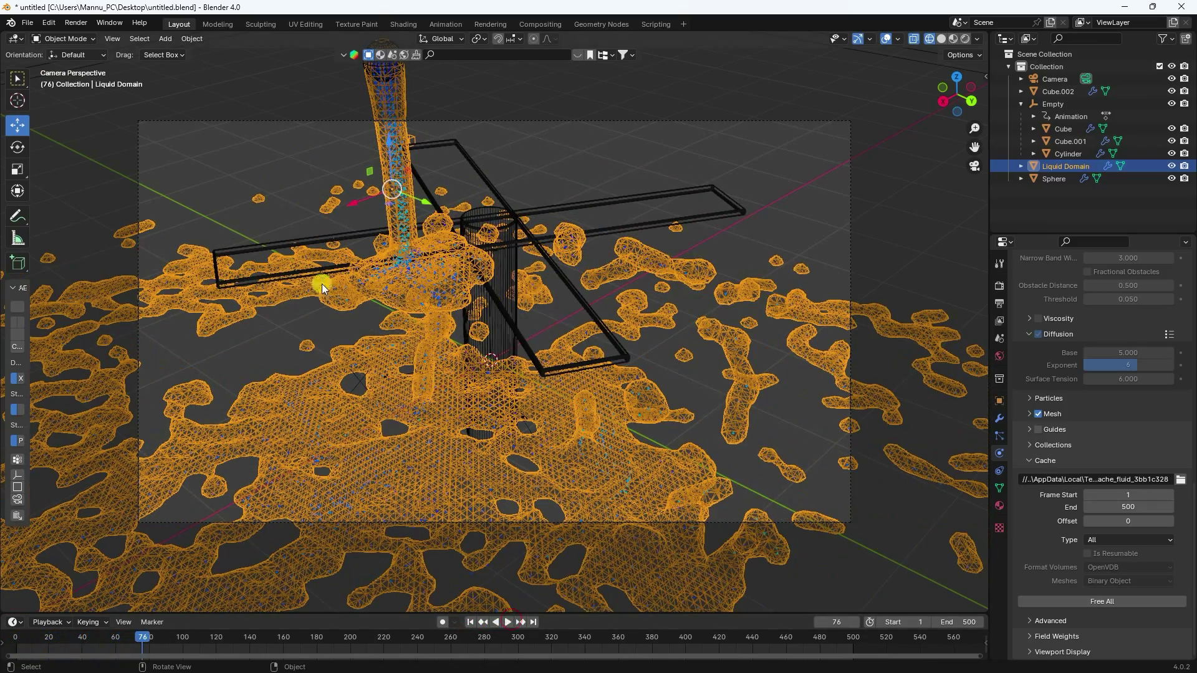
click(470, 622)
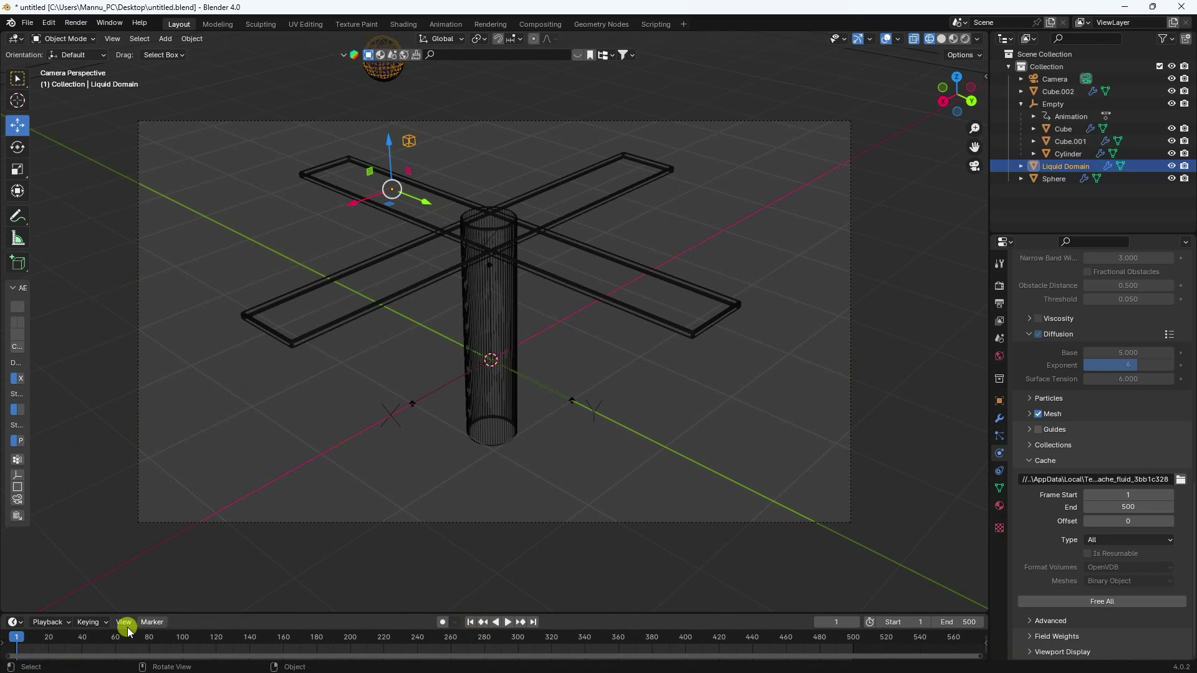
click(506, 623)
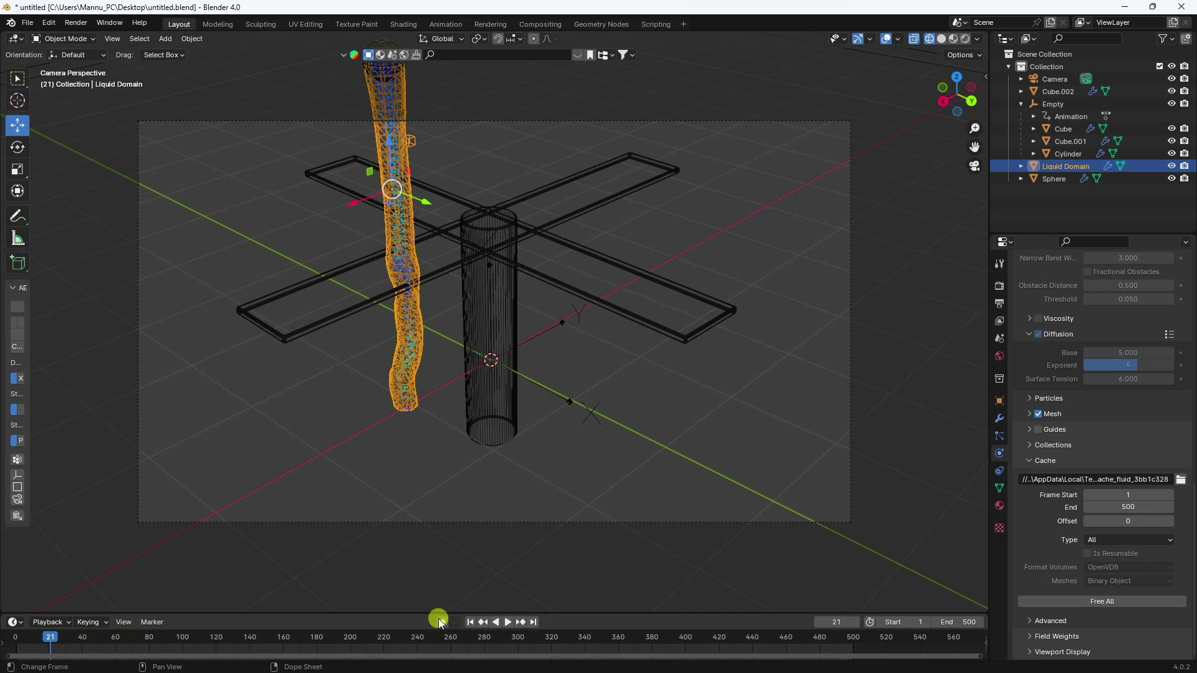
click(472, 622)
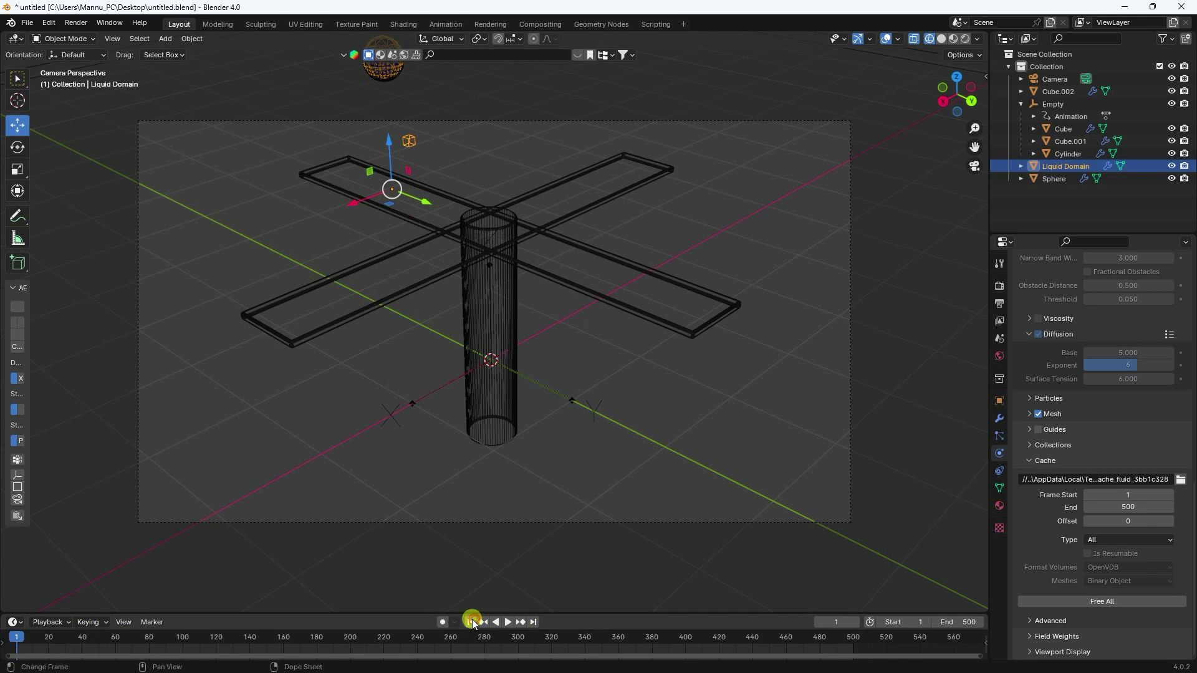
Step: Show the scene in Solid shading and play the simulation to frame 56
click(941, 39)
click(508, 623)
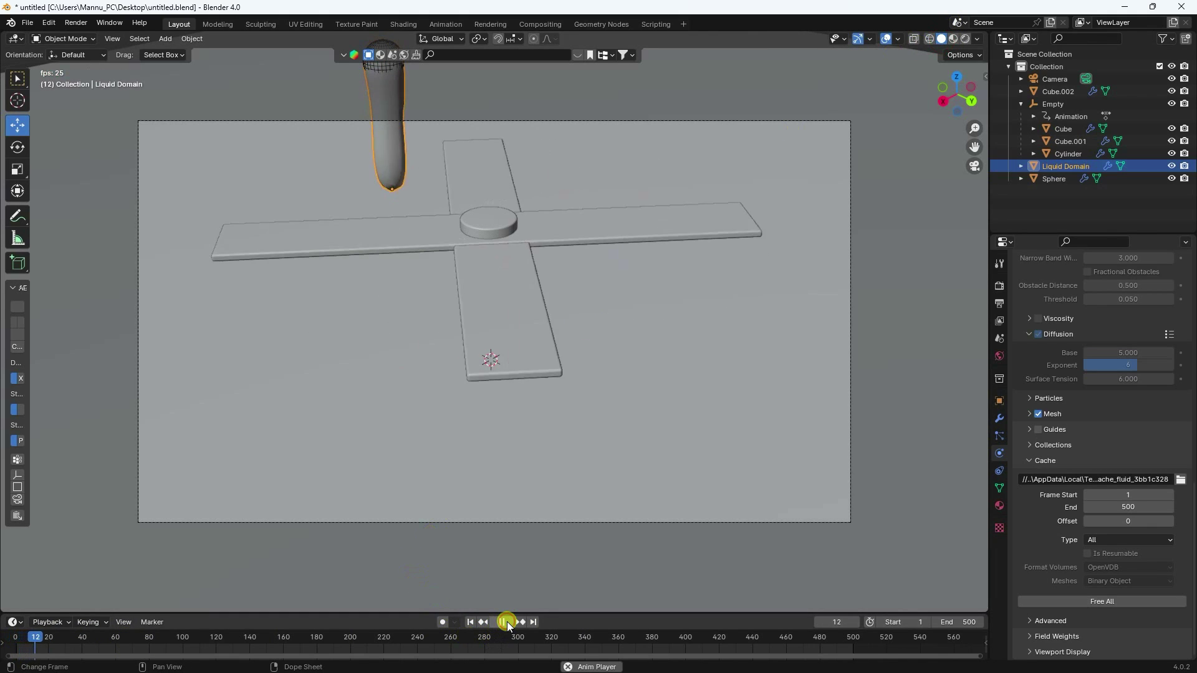
click(504, 622)
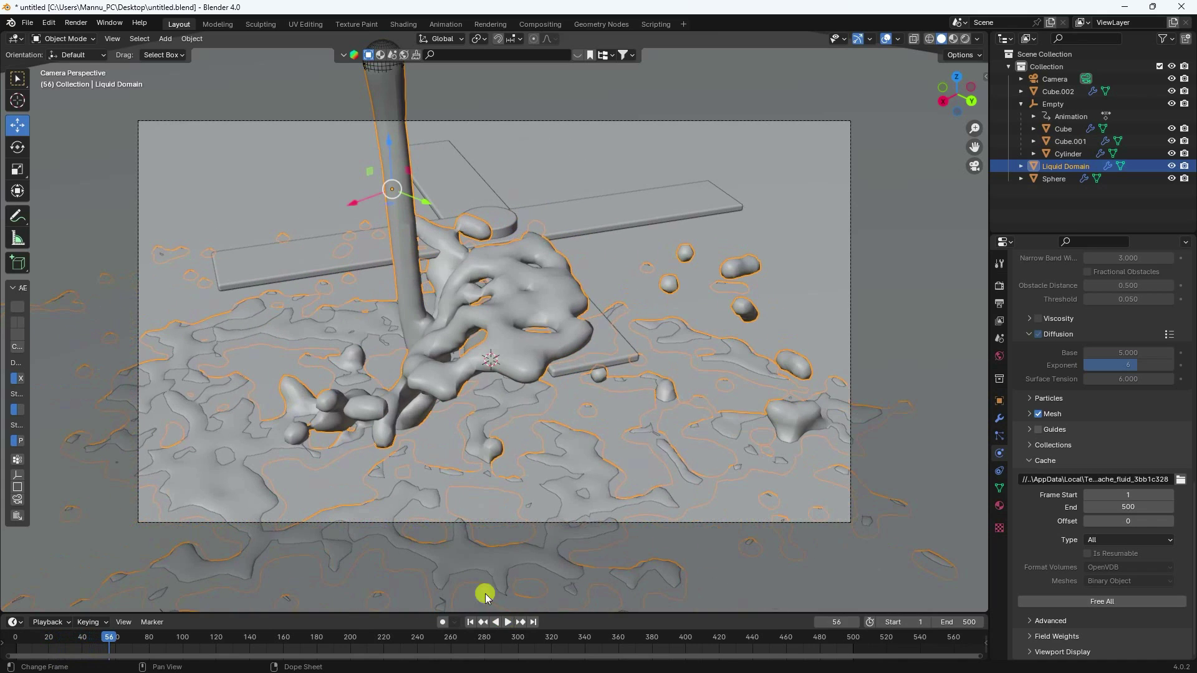
Step: Apply Shade Smooth to the liquid mesh
scroll(443, 320, up, 5)
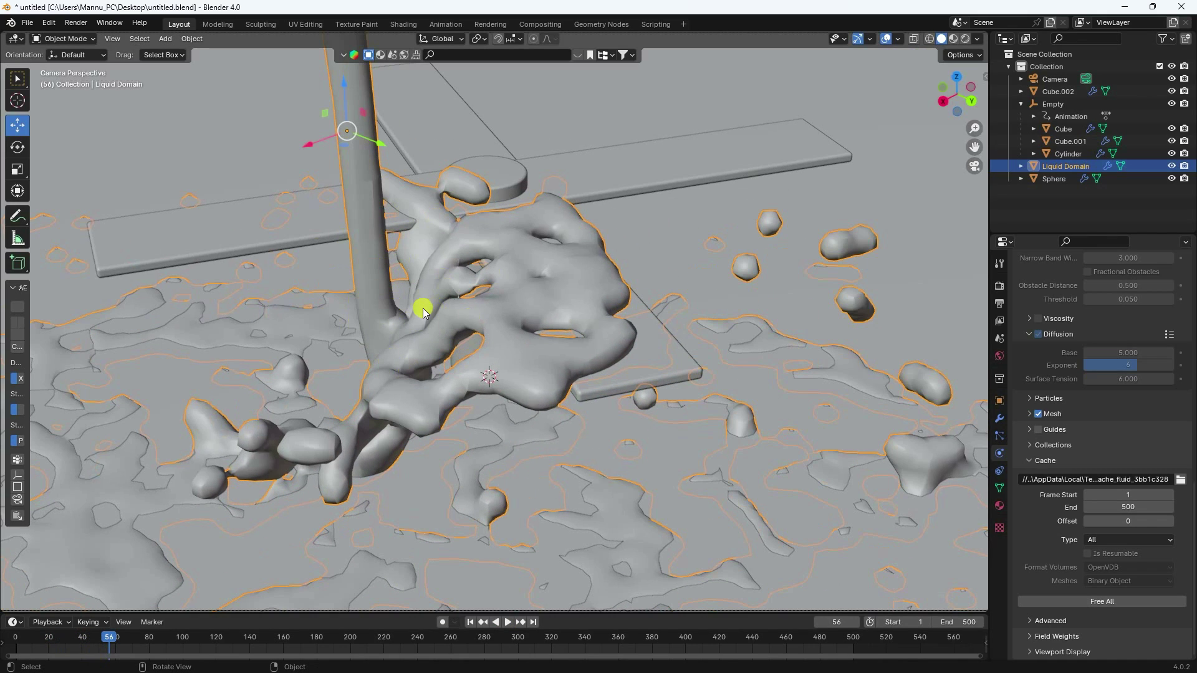
right_click(356, 175)
click(330, 176)
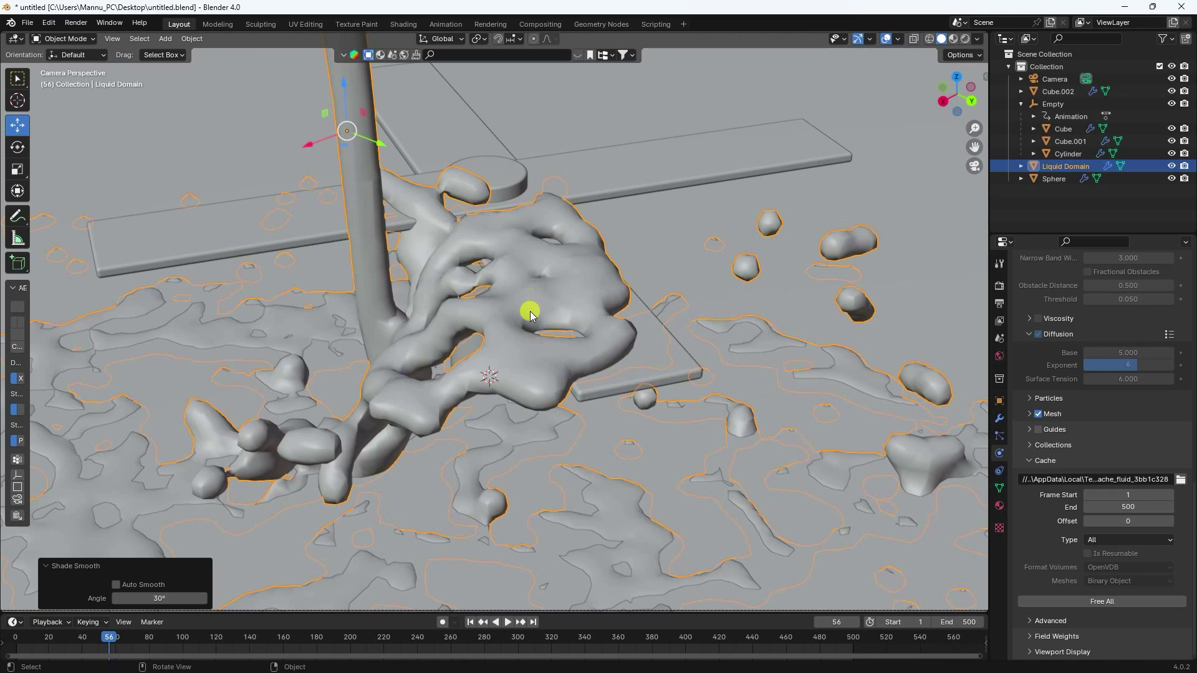
Step: Add a Smooth deform modifier to the liquid domain with Repeat set to 15
click(999, 418)
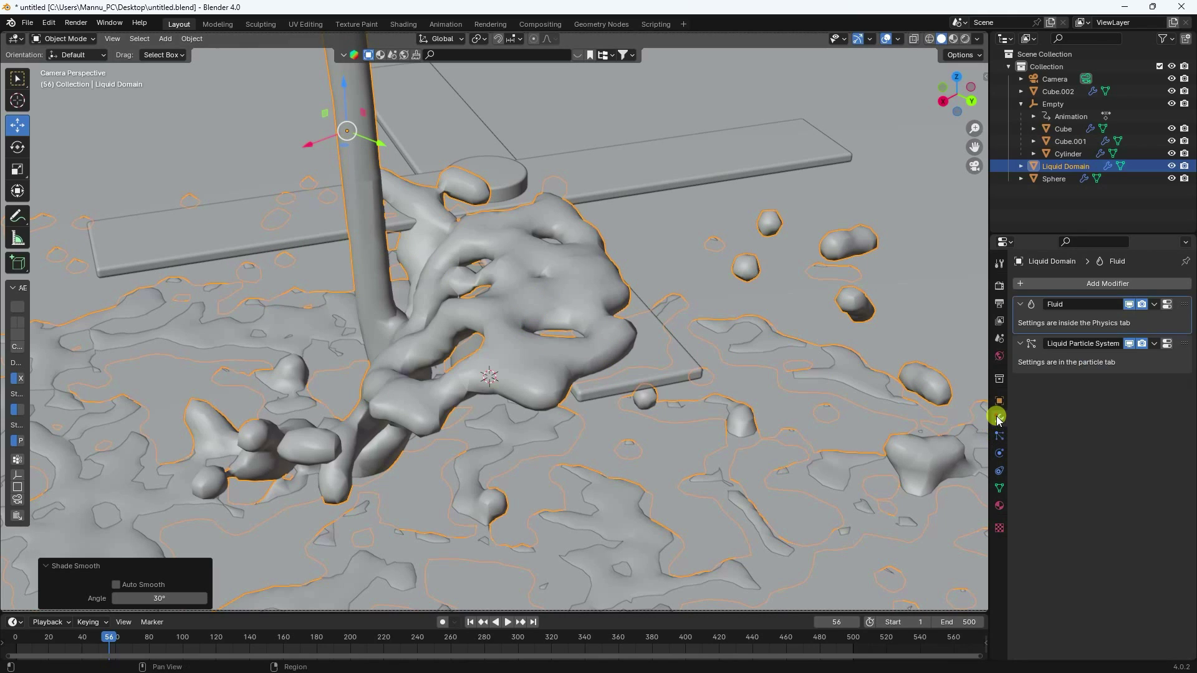
click(1046, 282)
mouse_move(991, 288)
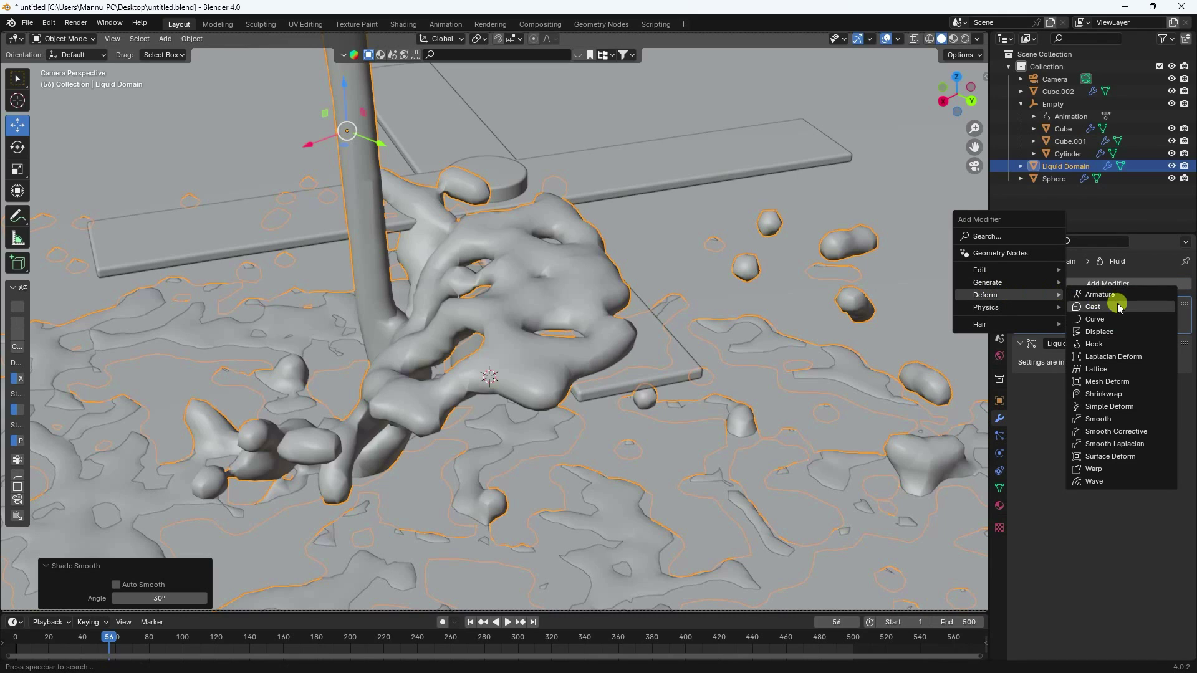
click(1098, 419)
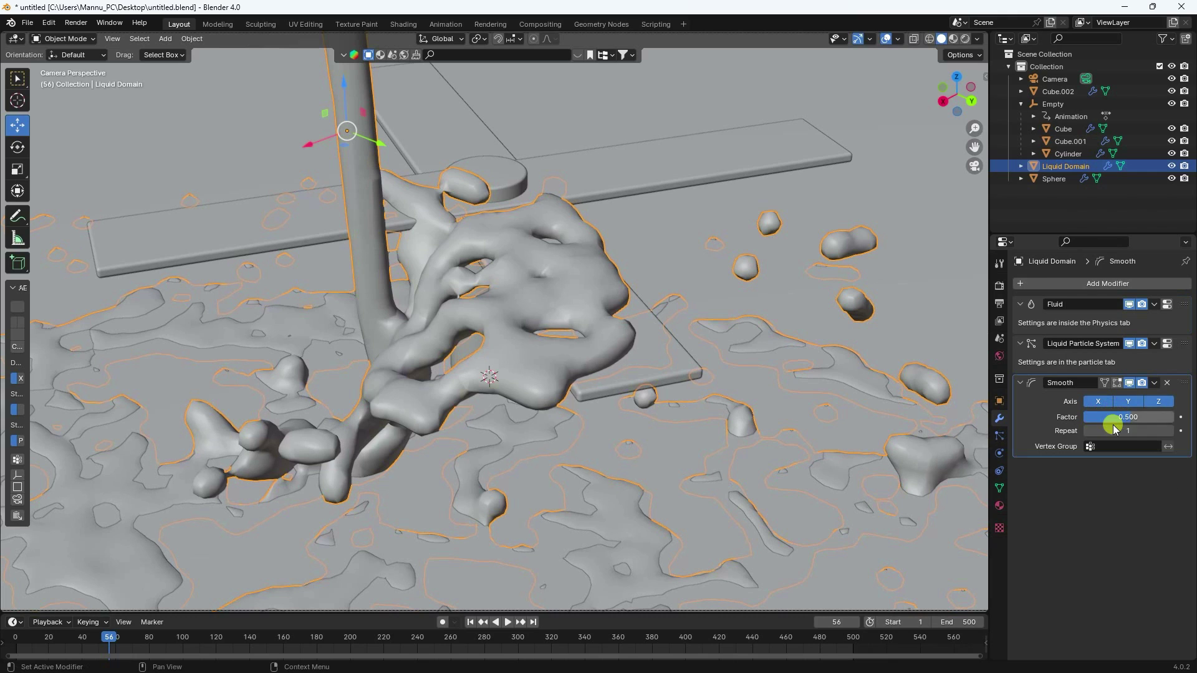
click(1112, 427)
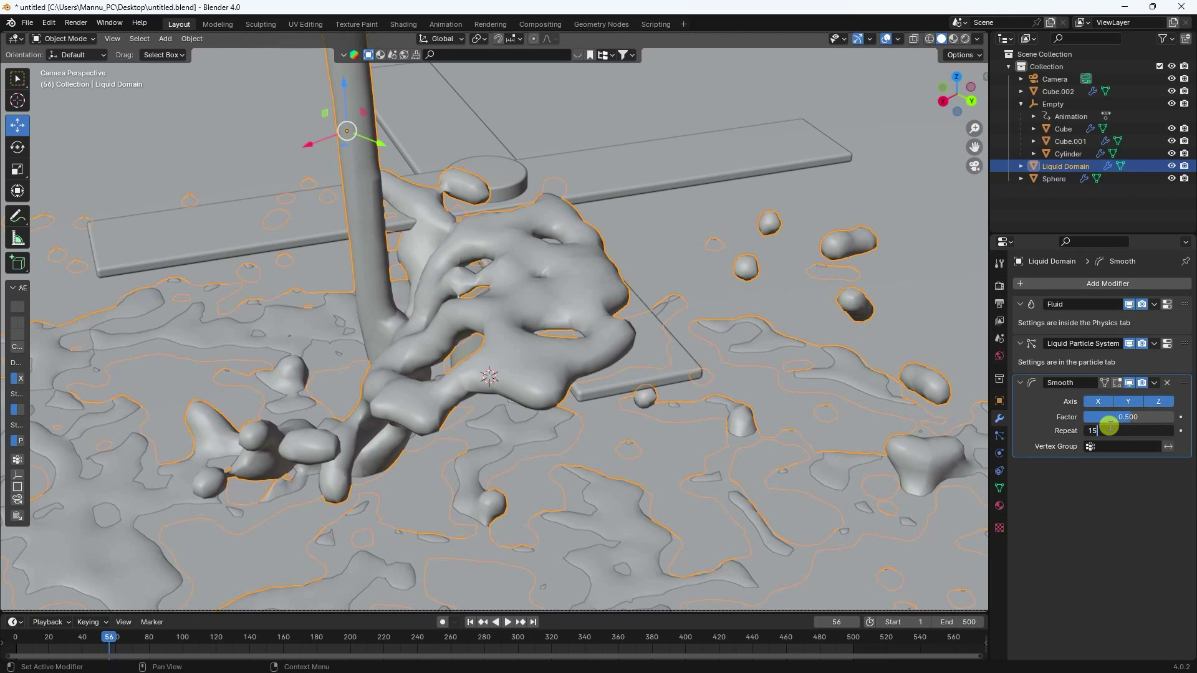
text(15)
key(Return)
Step: Replay the smoothed fluid from the first frame to frame 81 to check it
middle_drag(489, 269, 533, 241)
scroll(494, 307, down, 6)
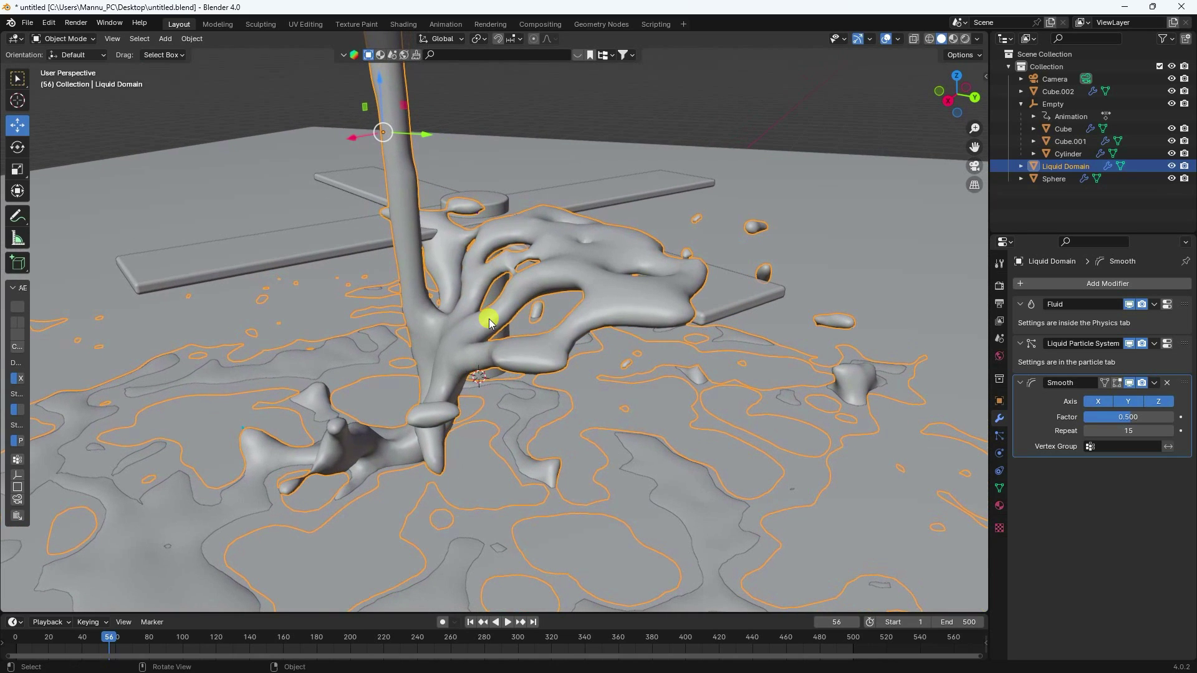
click(470, 622)
click(507, 623)
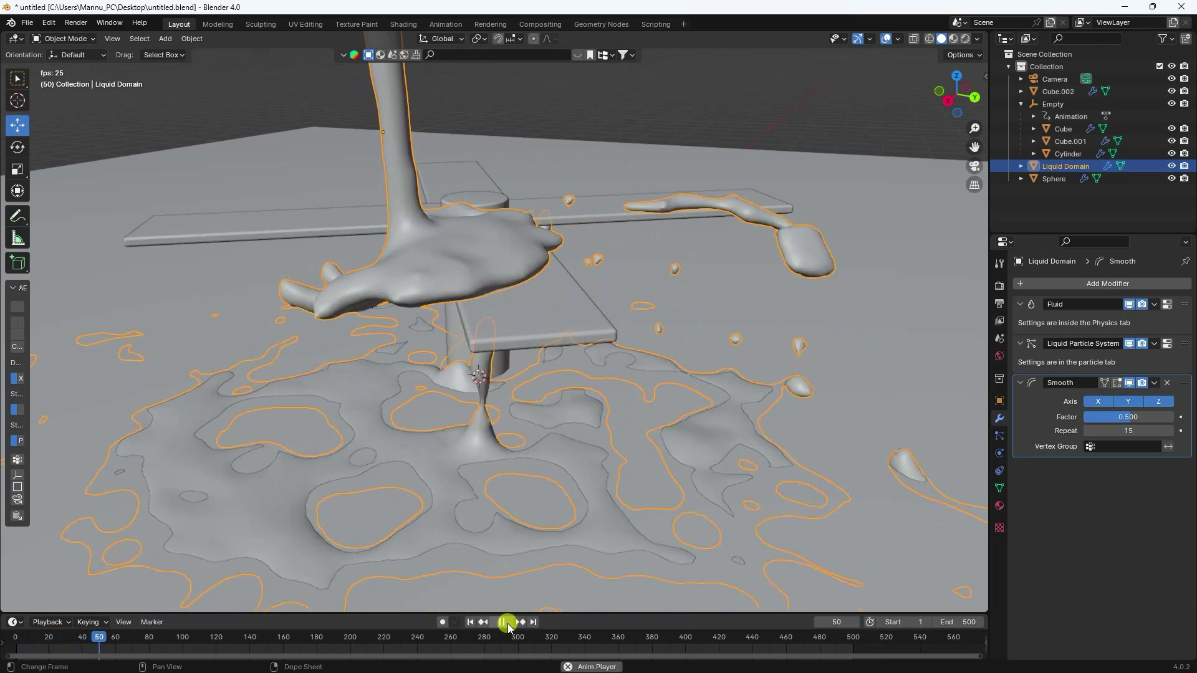
click(507, 622)
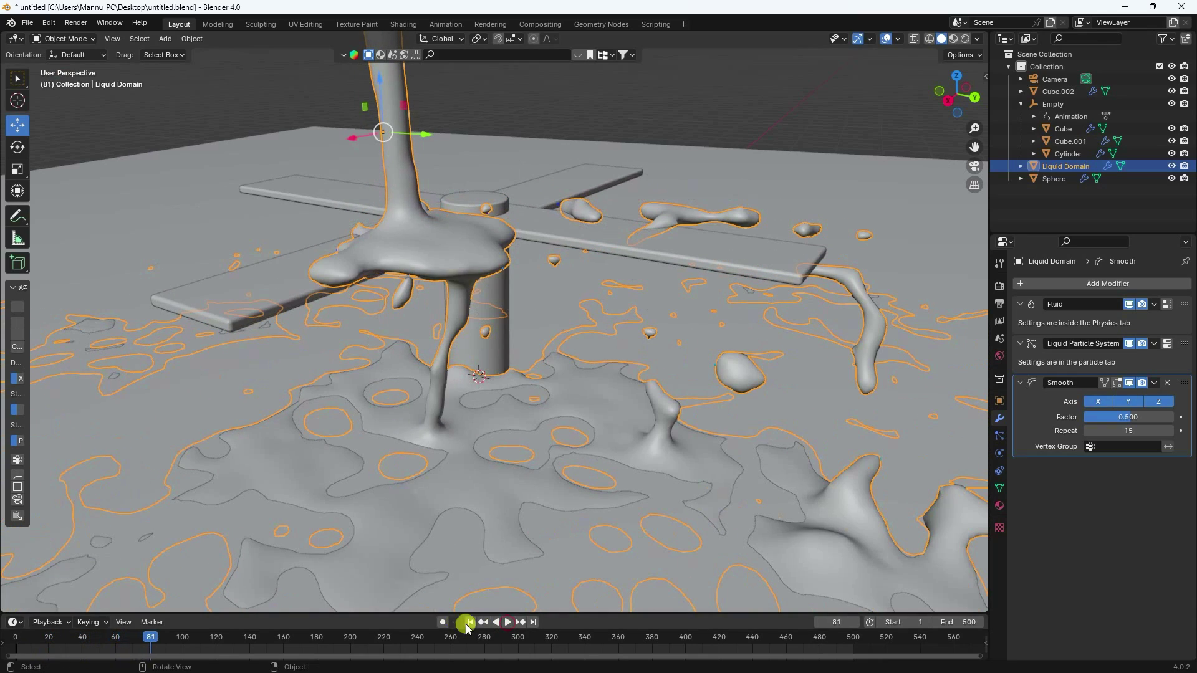
click(470, 622)
middle_drag(499, 530, 488, 442)
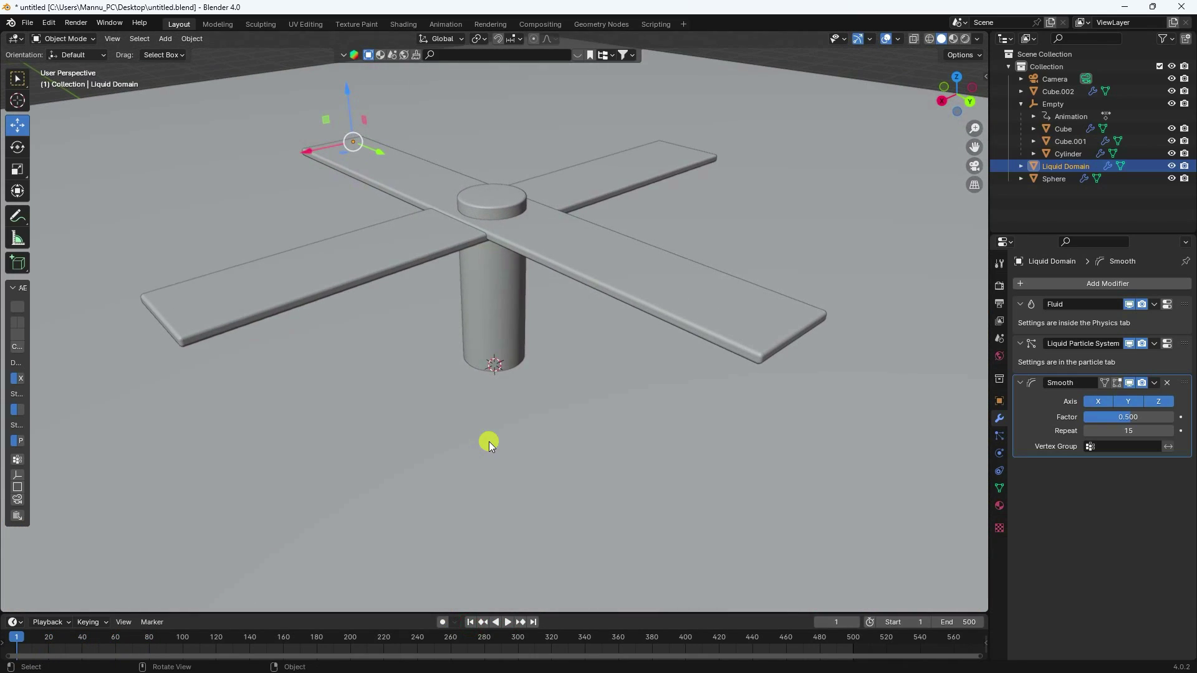
Step: In camera view, give Cube.002 a new material with a near-black base colour
key(KP_0)
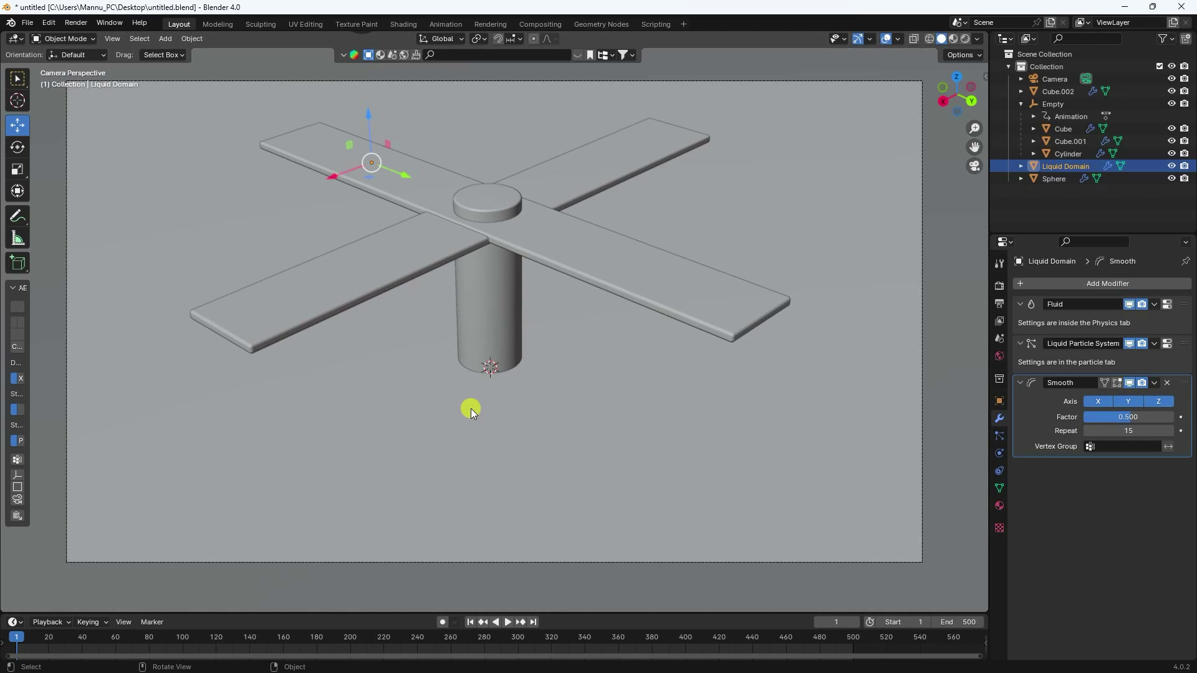
click(683, 399)
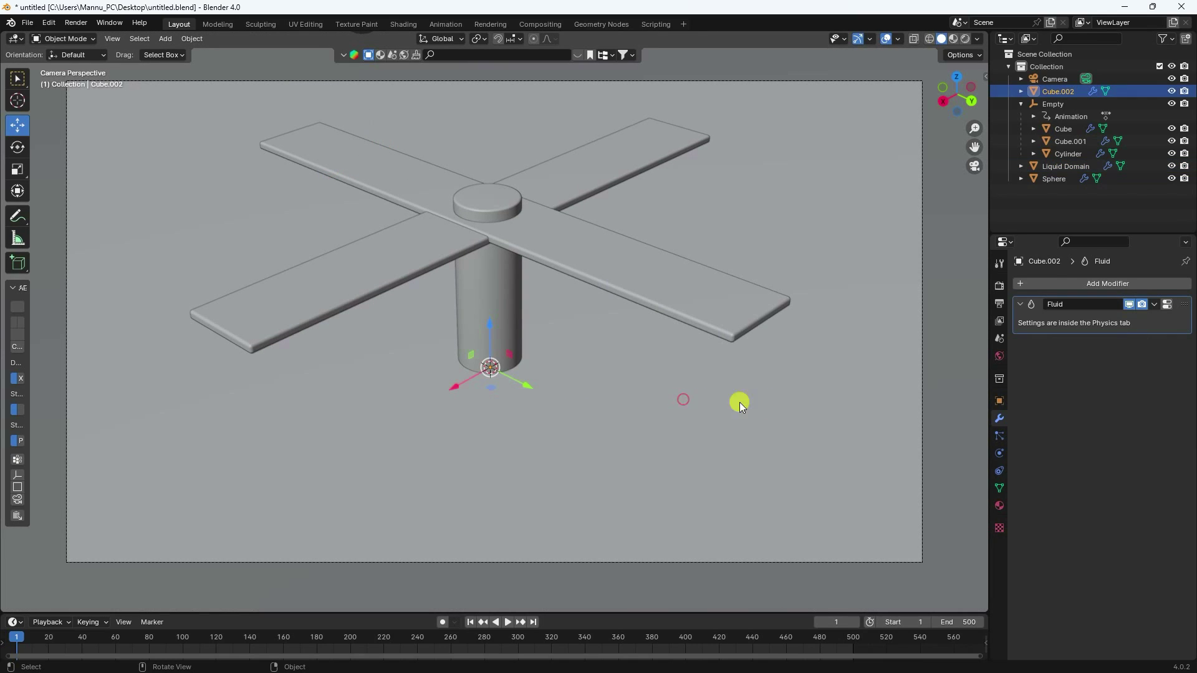
click(1000, 505)
click(1064, 336)
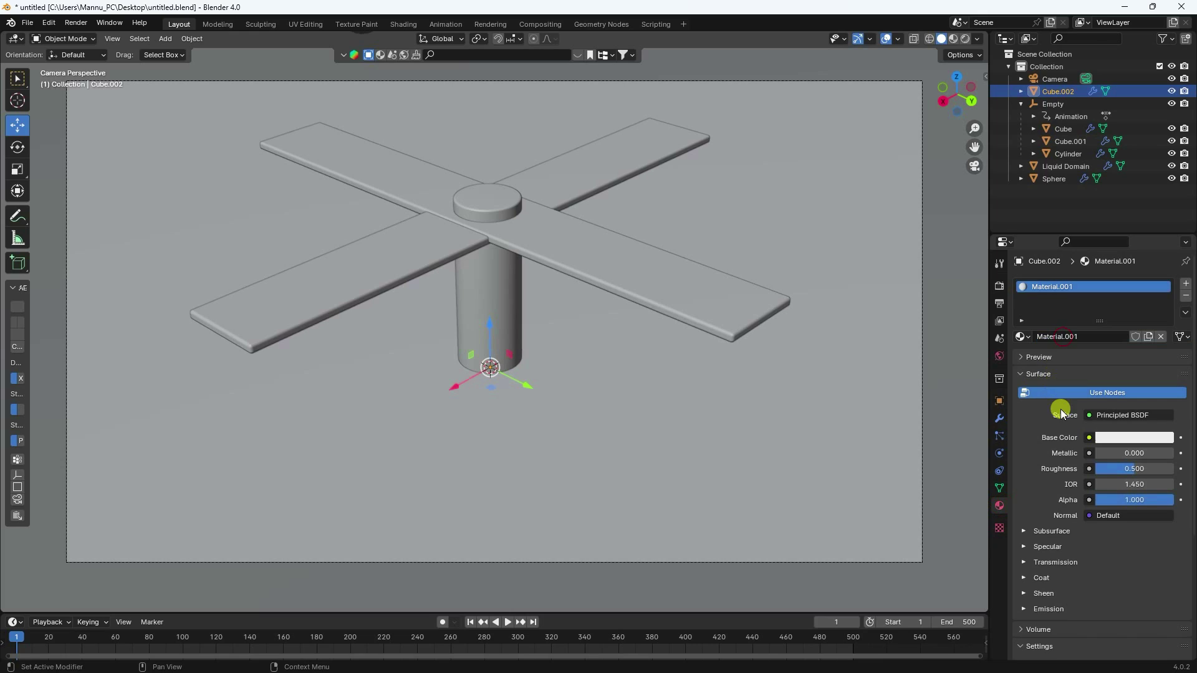
click(1110, 438)
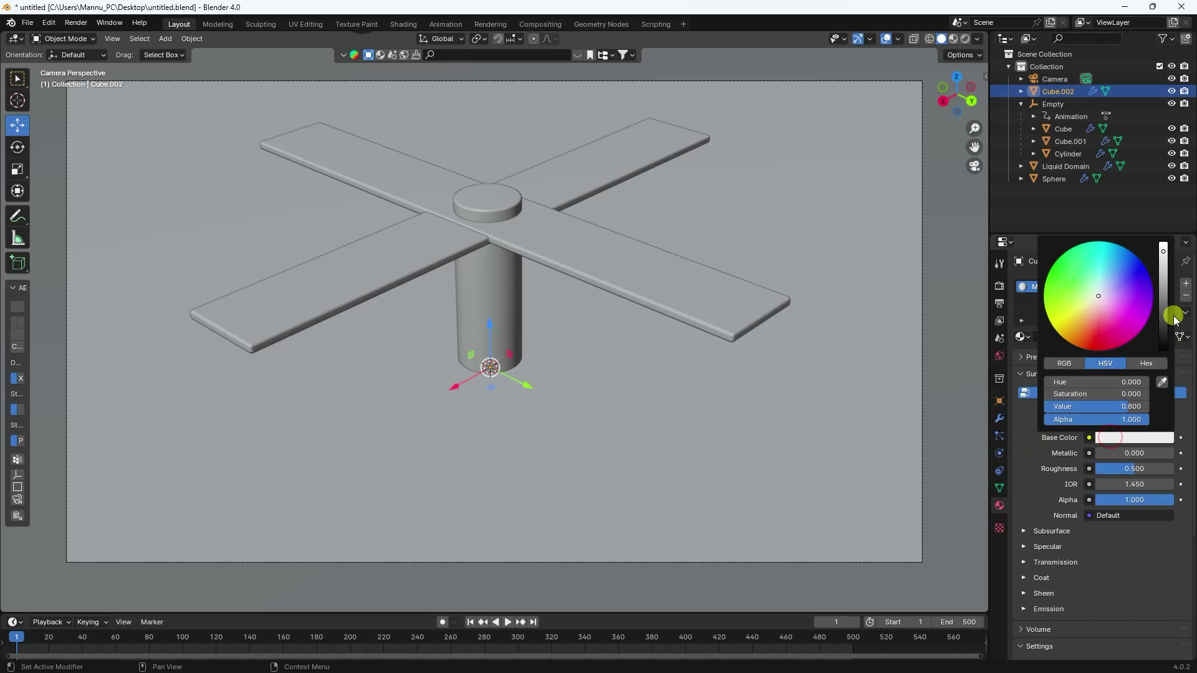
drag(1171, 316, 1163, 349)
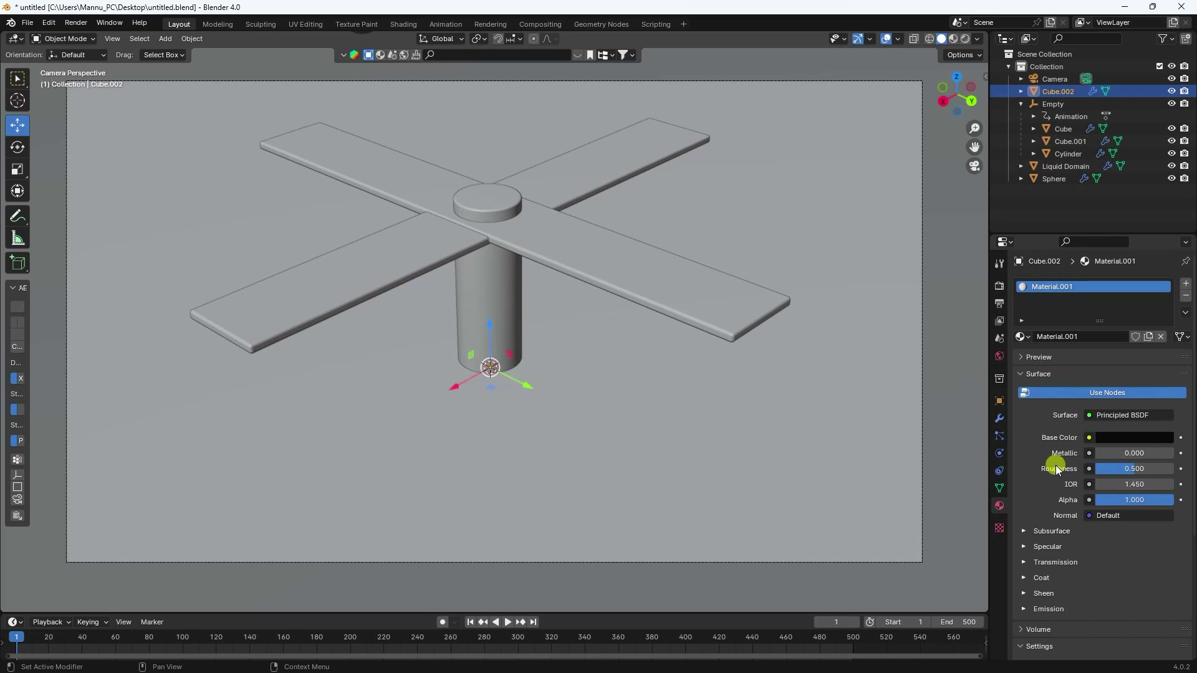
Step: Lower the material's roughness to 0.080
click(1132, 469)
text(0.)
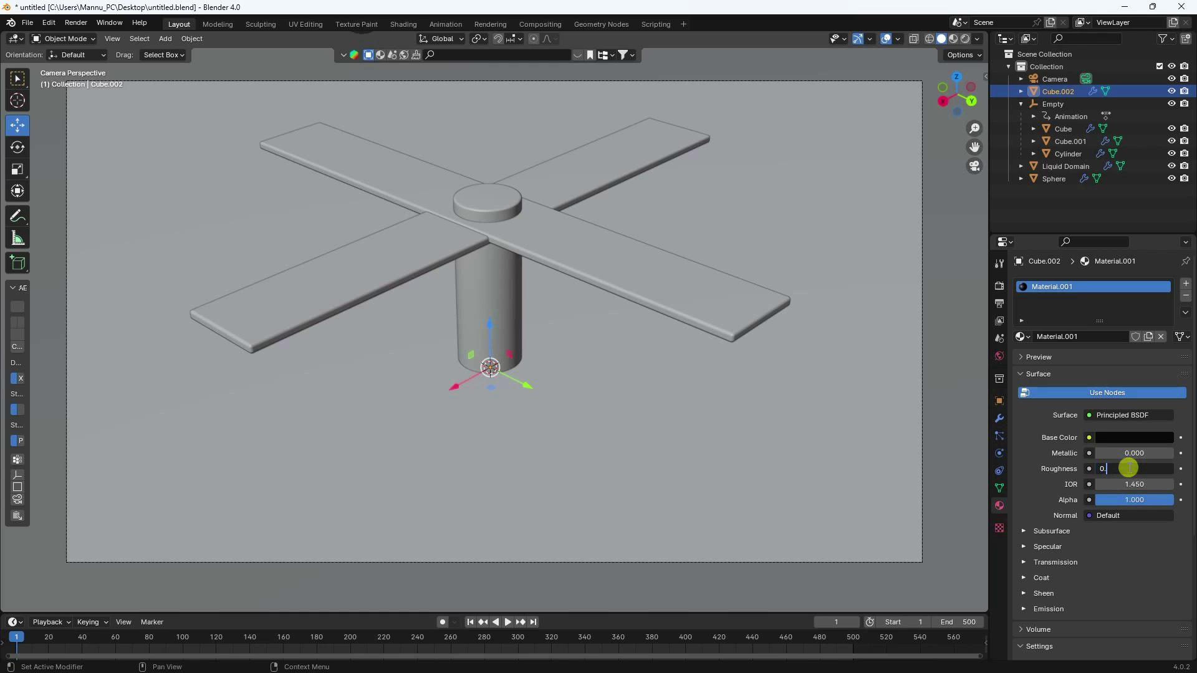
key(Return)
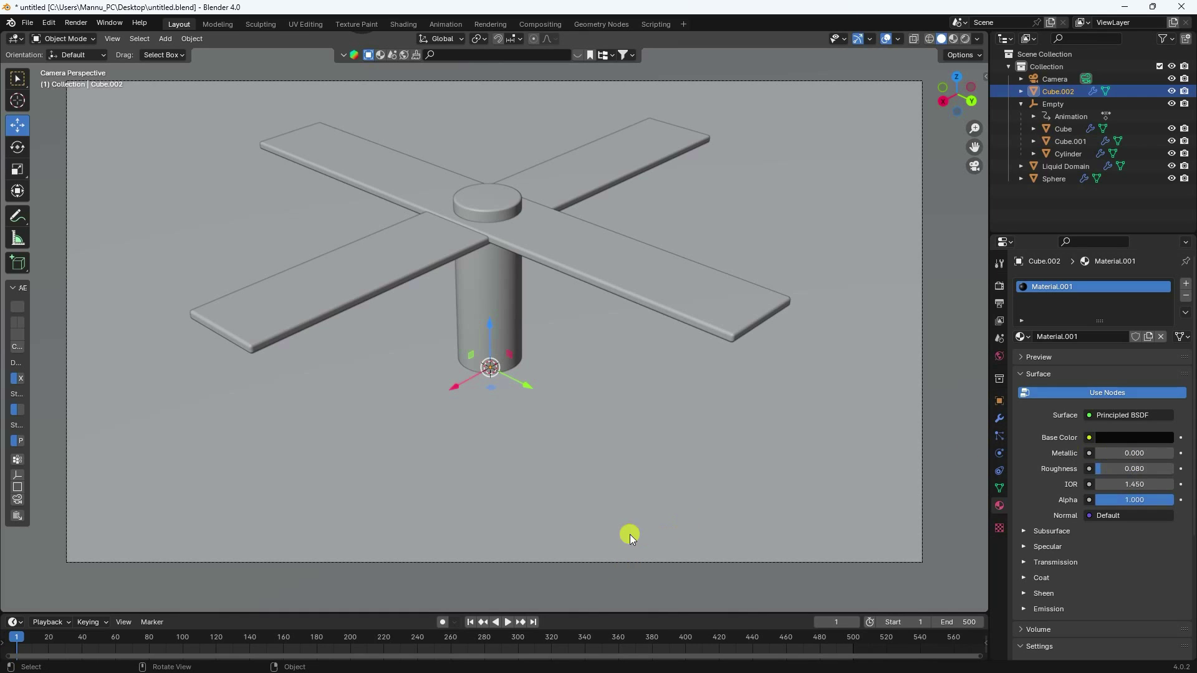
Step: Set the render engine to Cycles with GPU Compute as the device
click(1001, 286)
click(1096, 286)
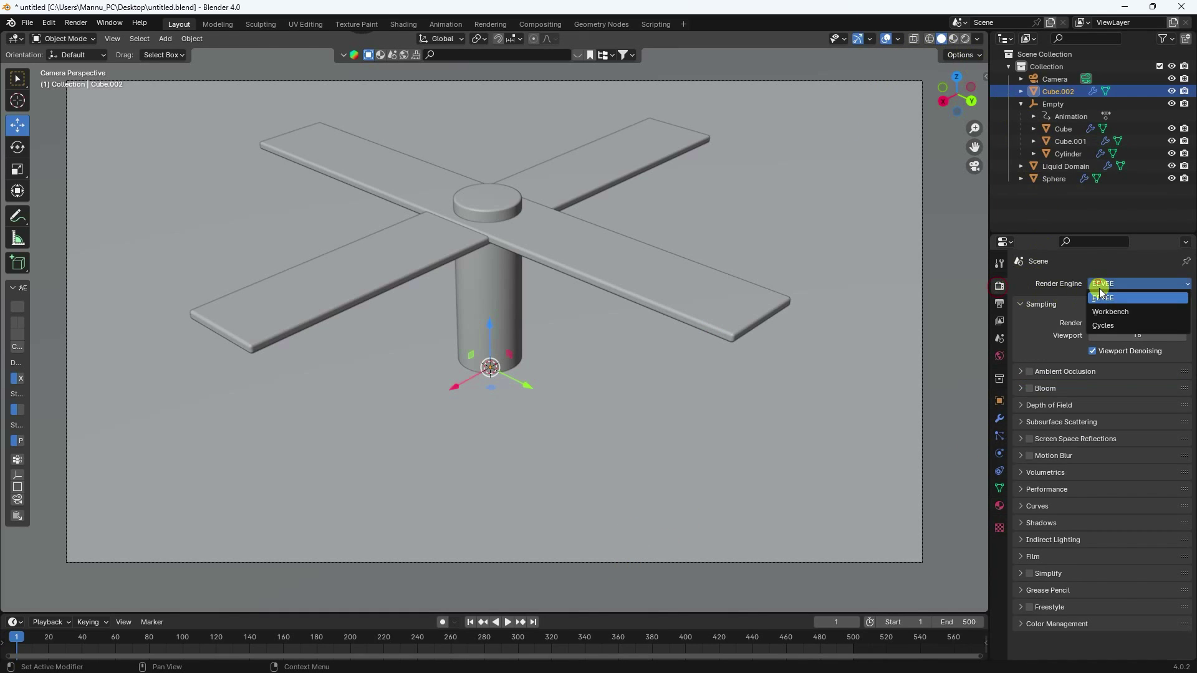
click(1102, 324)
click(1104, 314)
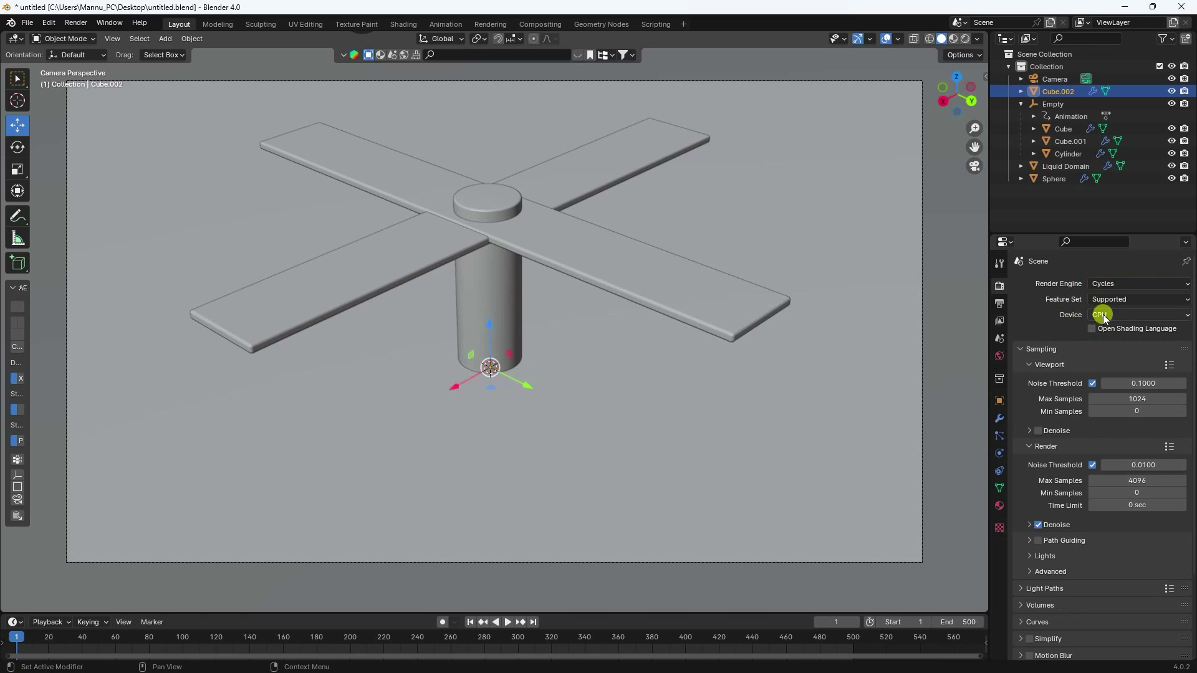
click(1101, 341)
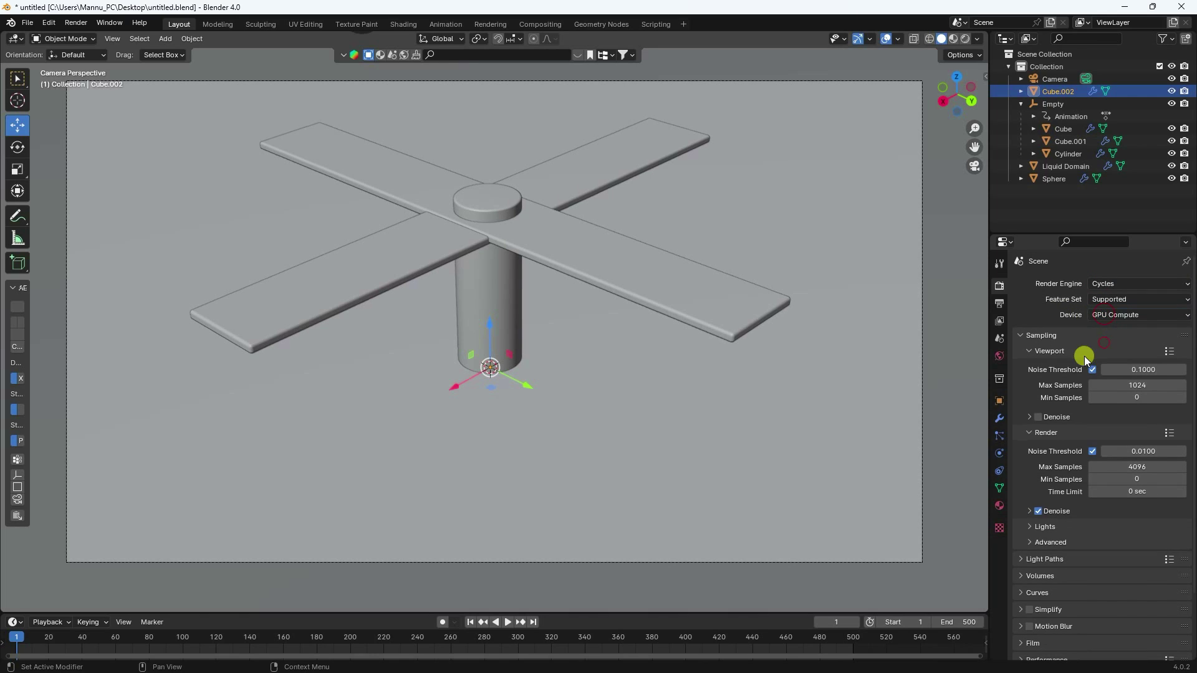
Step: Set both render and viewport max samples to 256
click(1125, 466)
text(256)
key(Return)
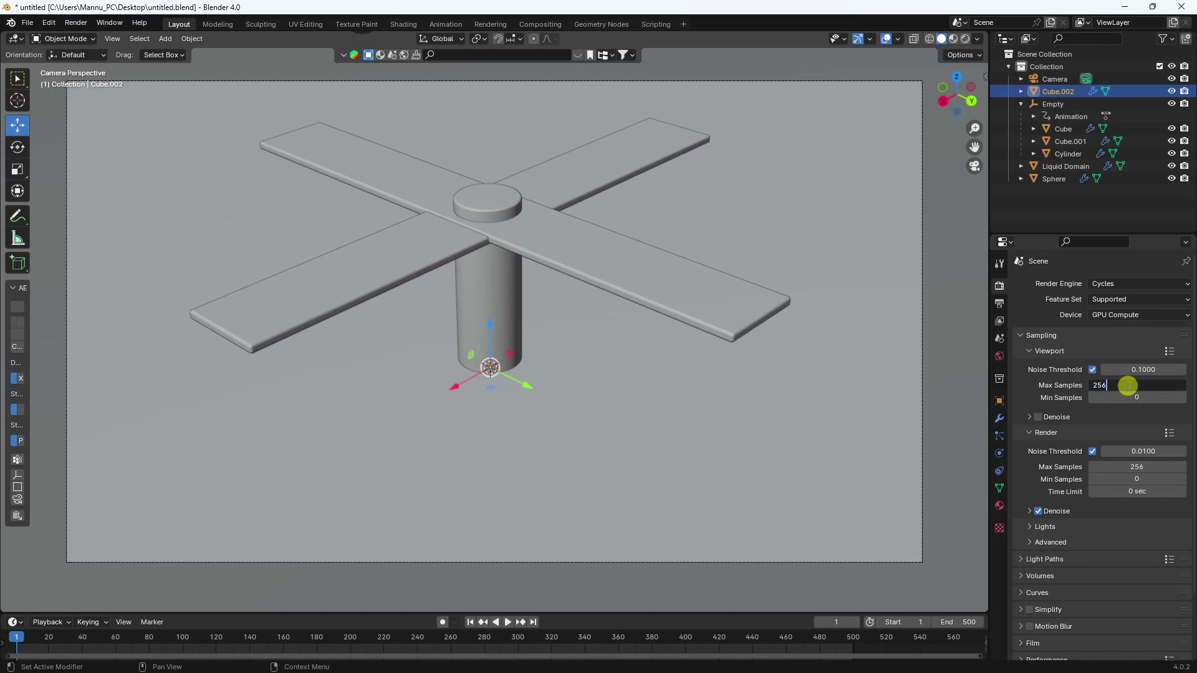
key(Return)
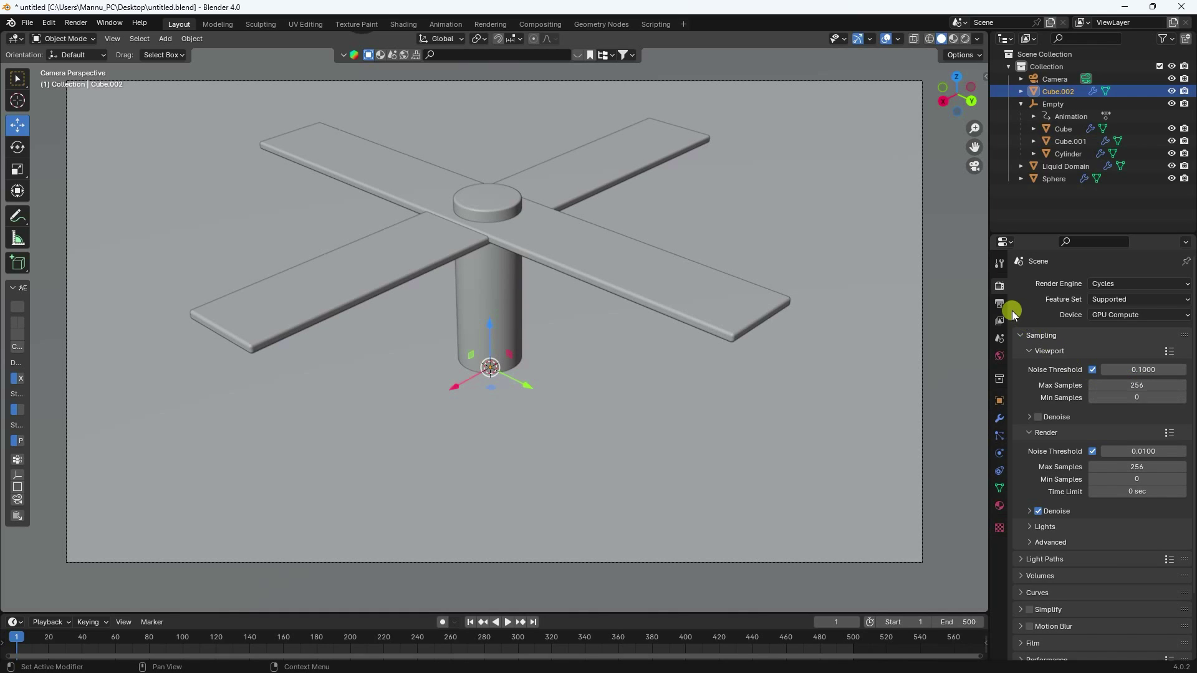
Step: Drive the world Color with an Environment Texture node
click(1000, 356)
click(1089, 363)
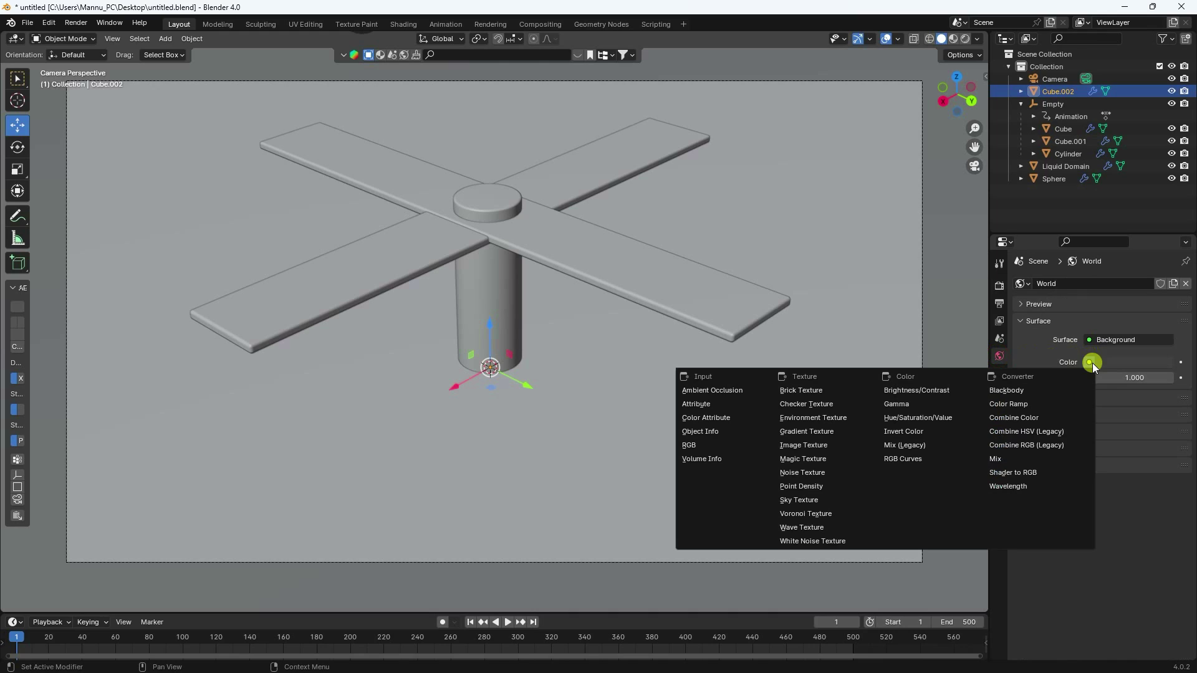
click(817, 417)
Step: Load artist_workshop_4k.exr at strength 0.800 and preview in Rendered shading
click(1160, 378)
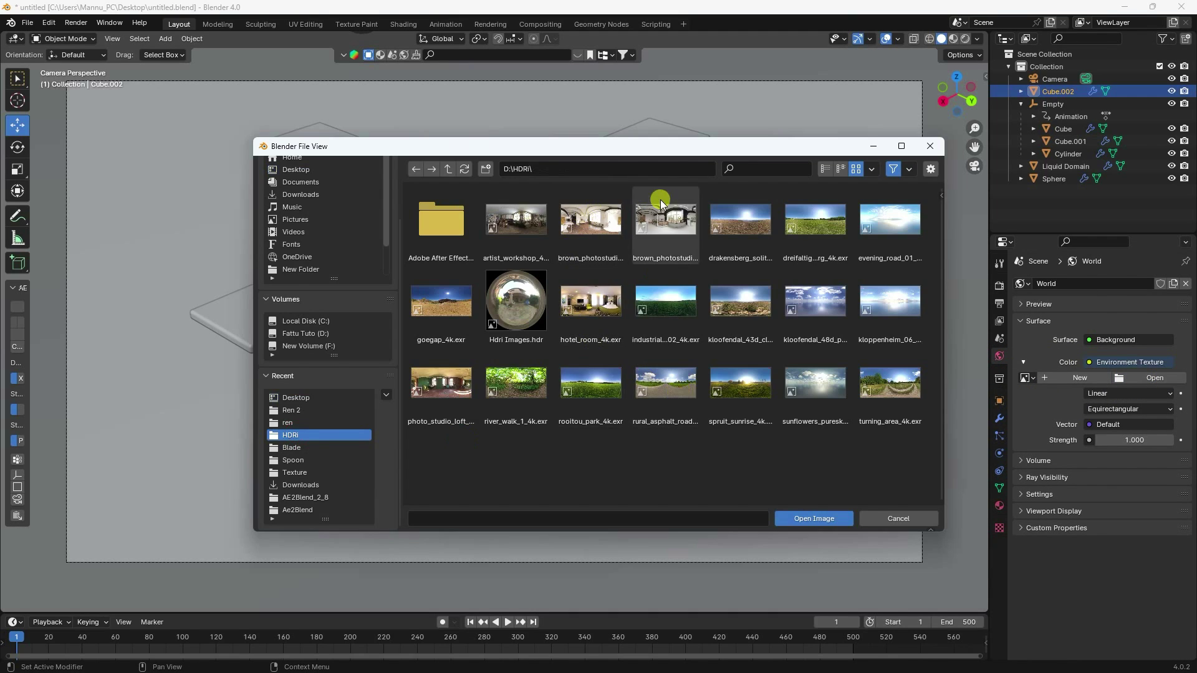
click(516, 219)
click(817, 520)
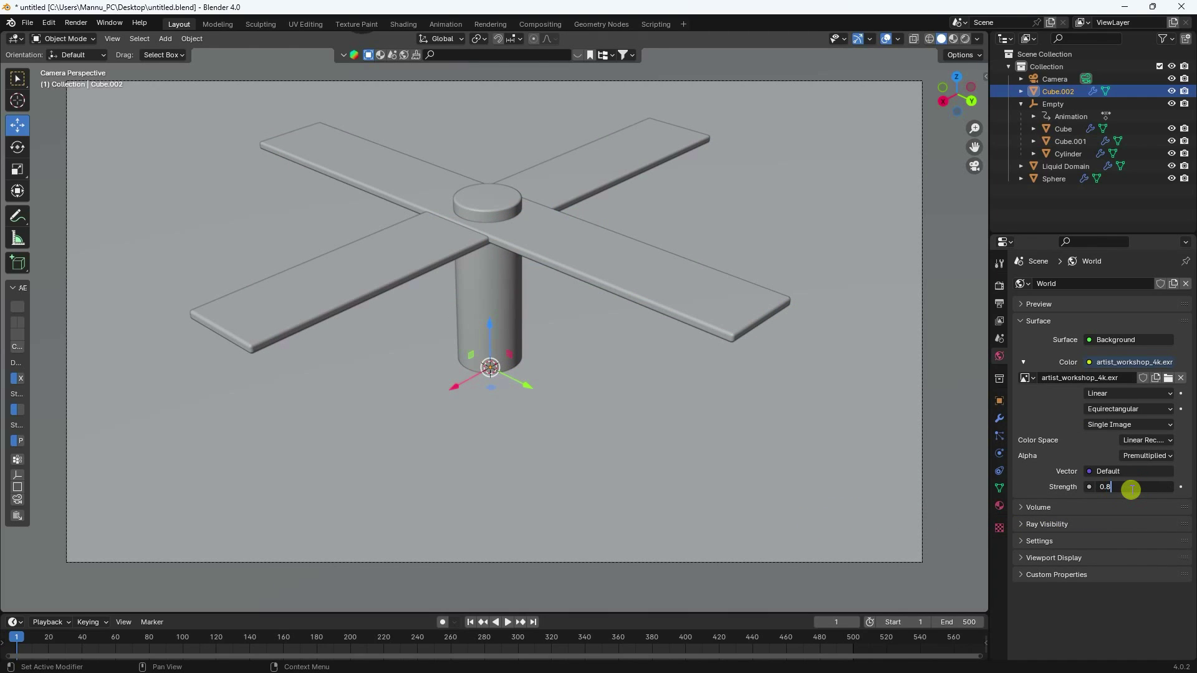
key(Return)
click(962, 38)
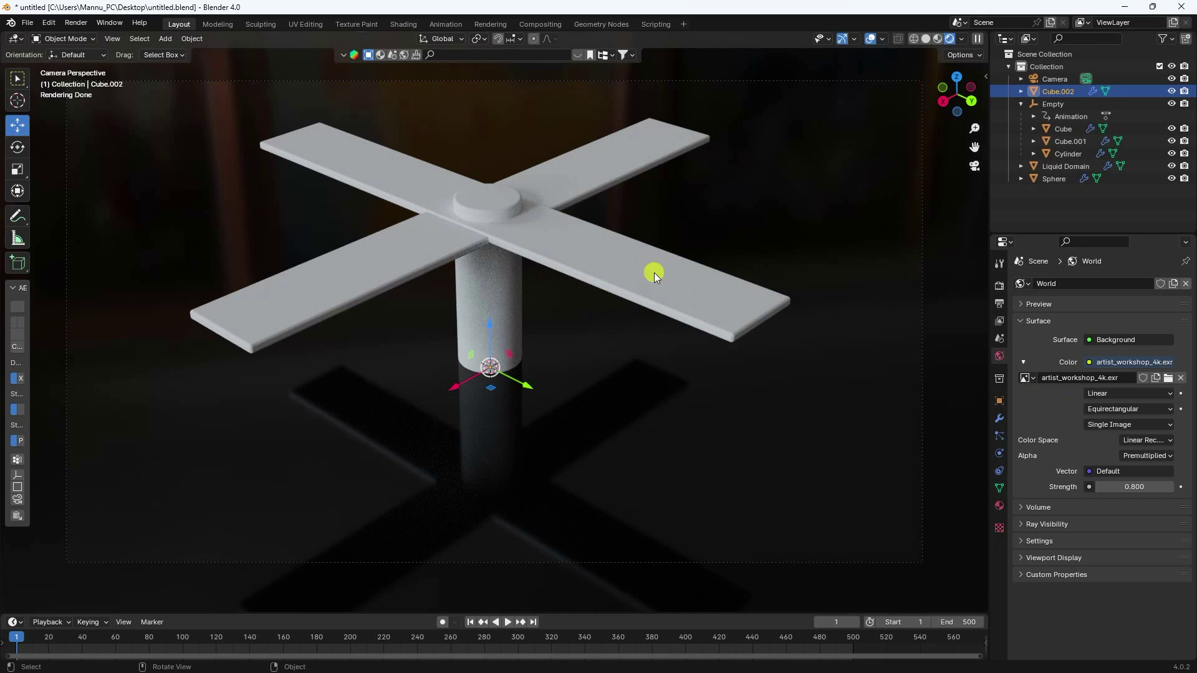
Step: Give Cube.001 a new white material with roughness 0.100
click(695, 278)
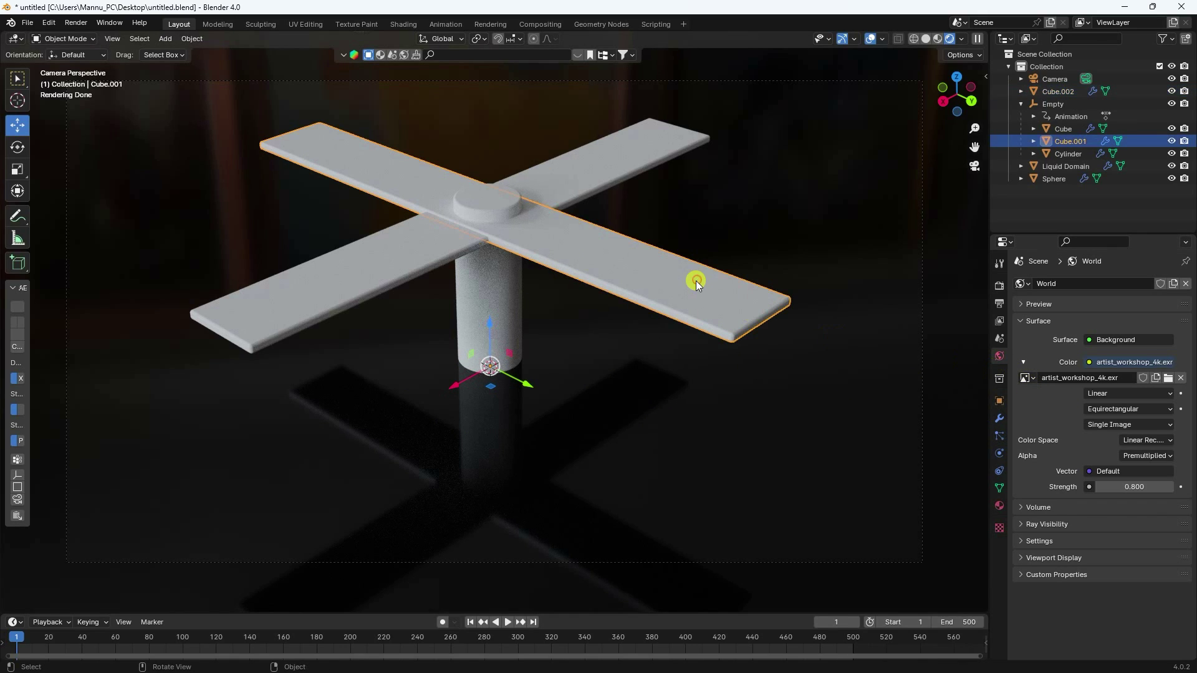
click(998, 510)
click(1064, 339)
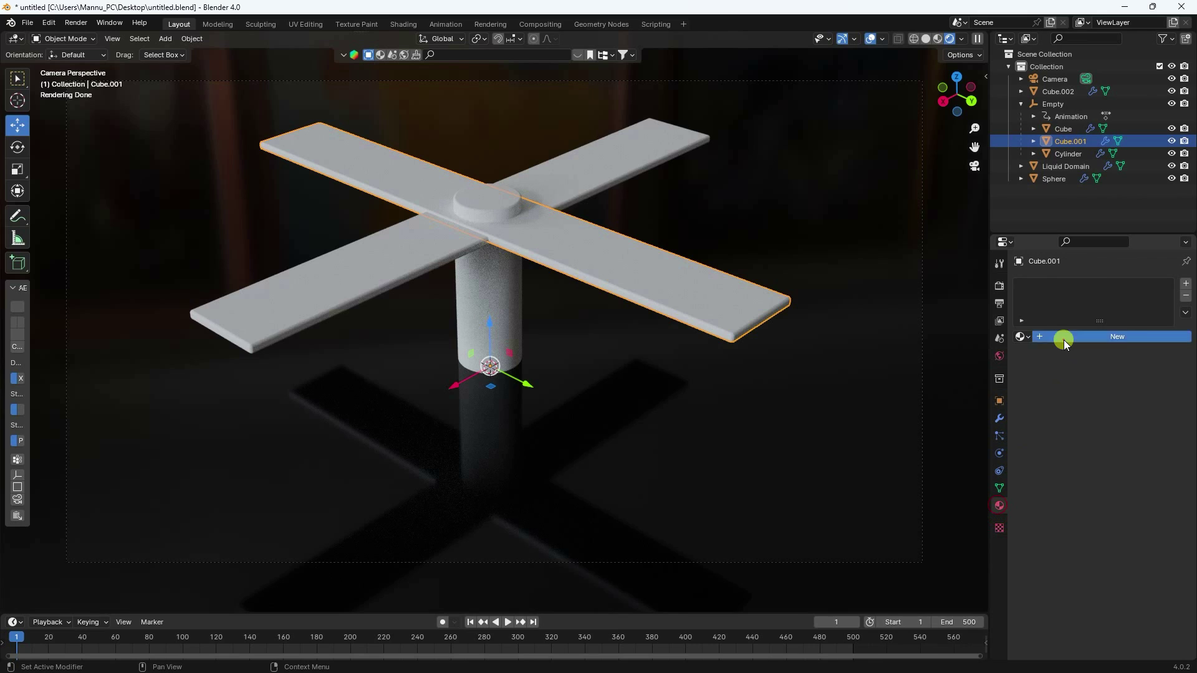
click(1115, 415)
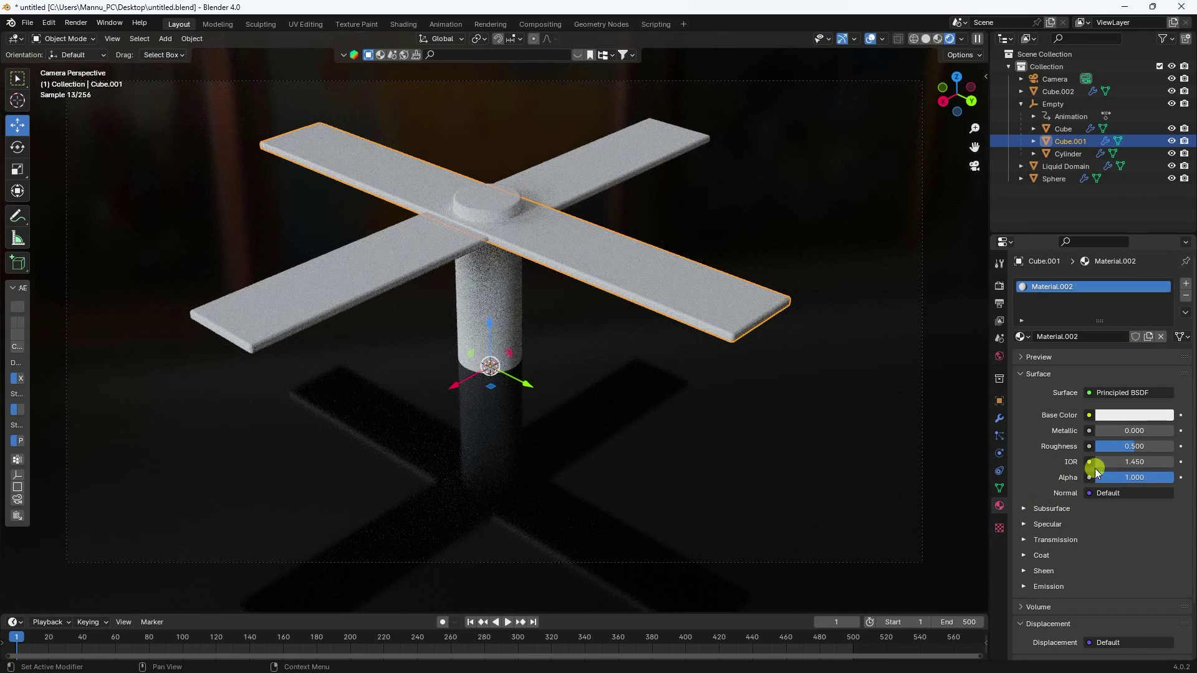
drag(1129, 446, 1116, 447)
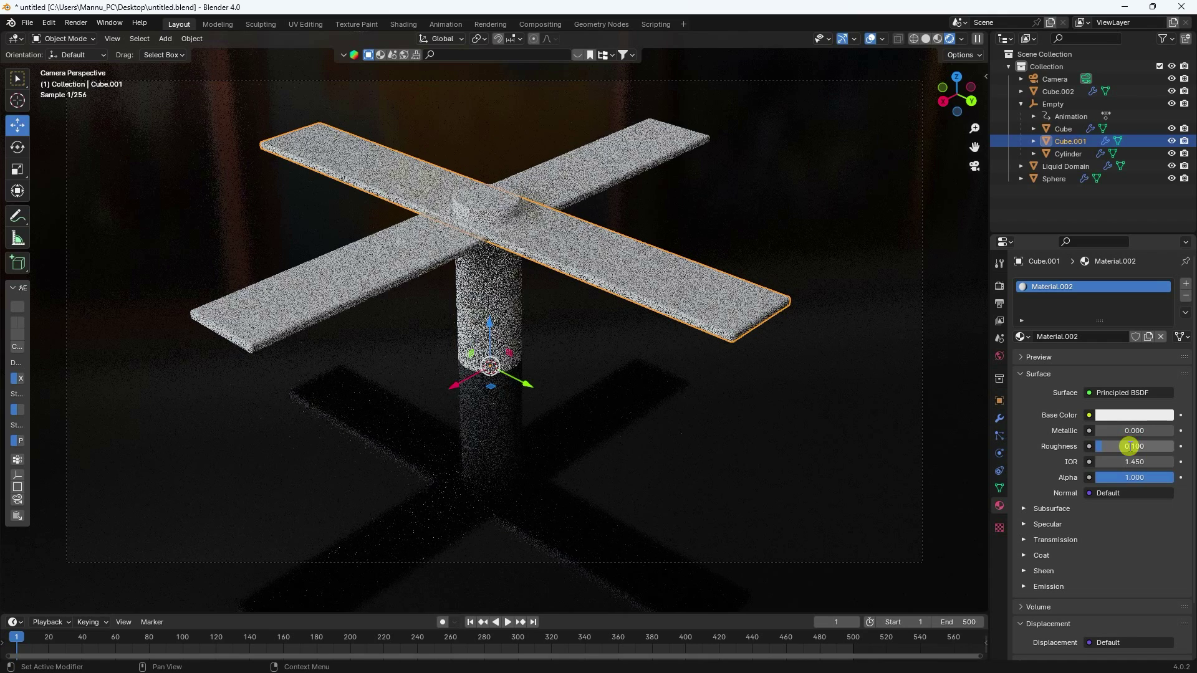
Step: Rename Cube.001's new material from Material.002 to 'Cube'
click(398, 253)
click(1025, 336)
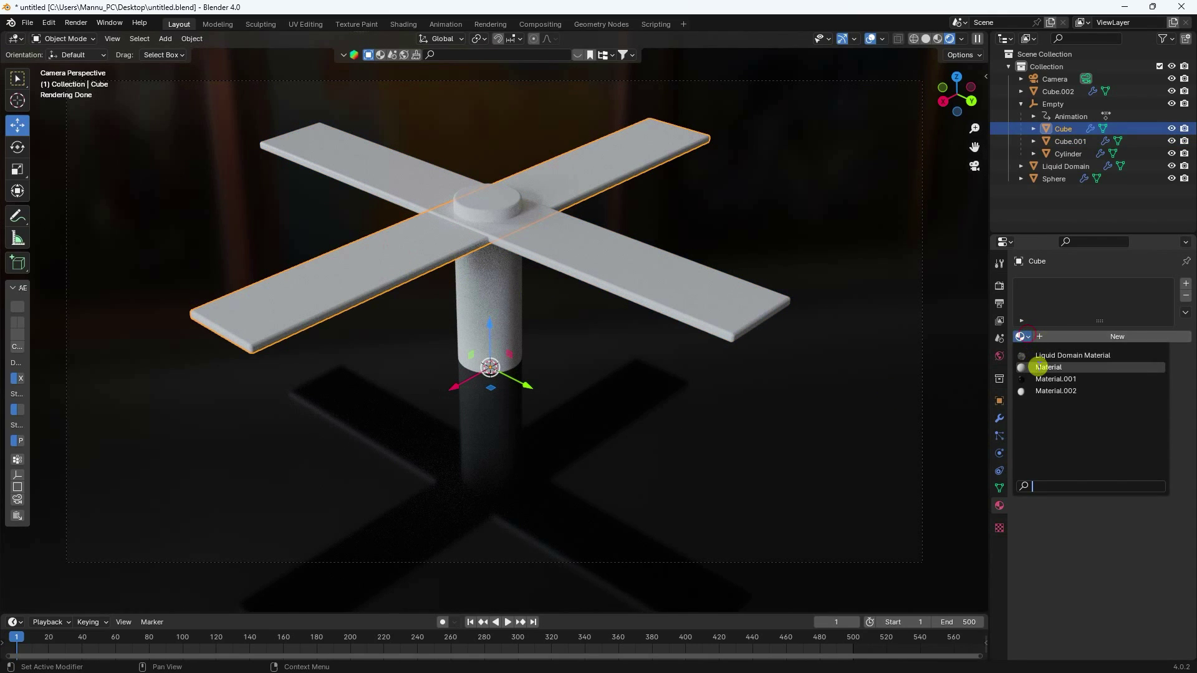
click(1036, 368)
click(695, 291)
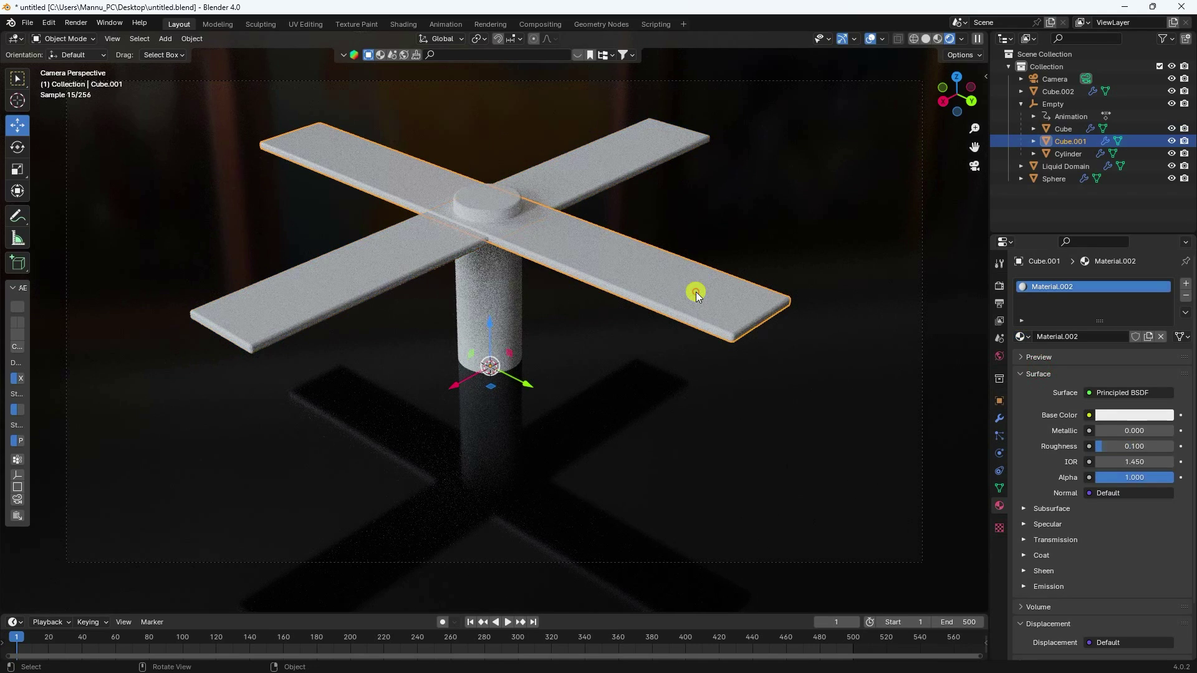
click(394, 259)
click(637, 274)
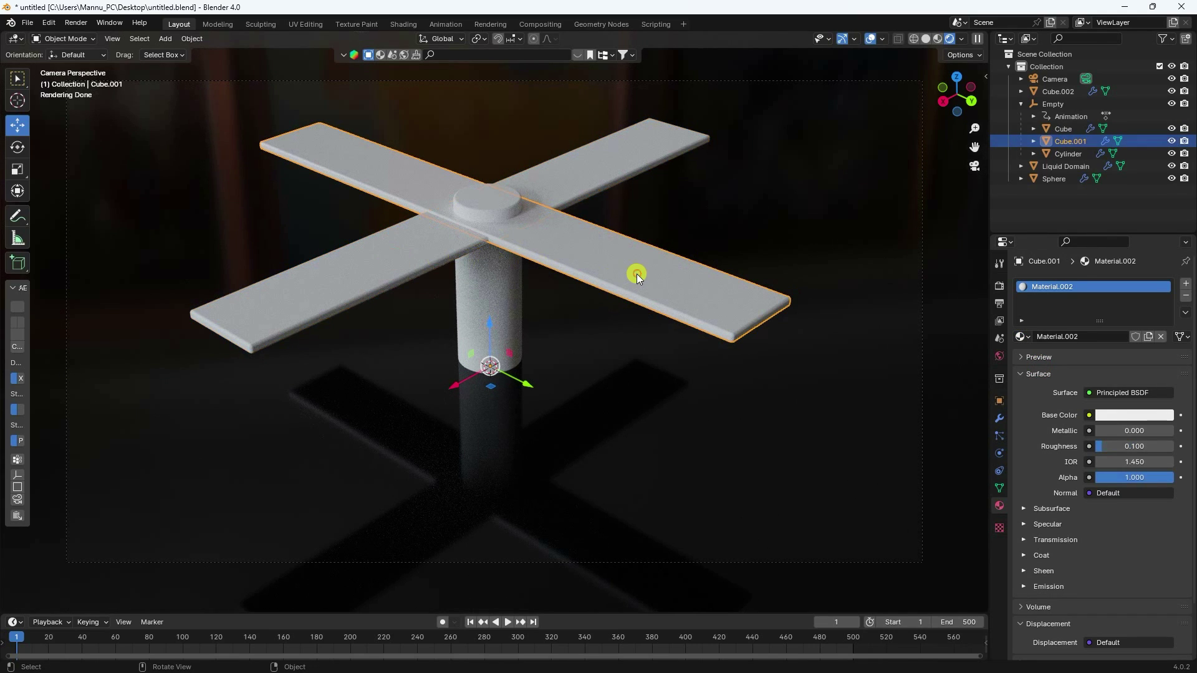
click(1089, 337)
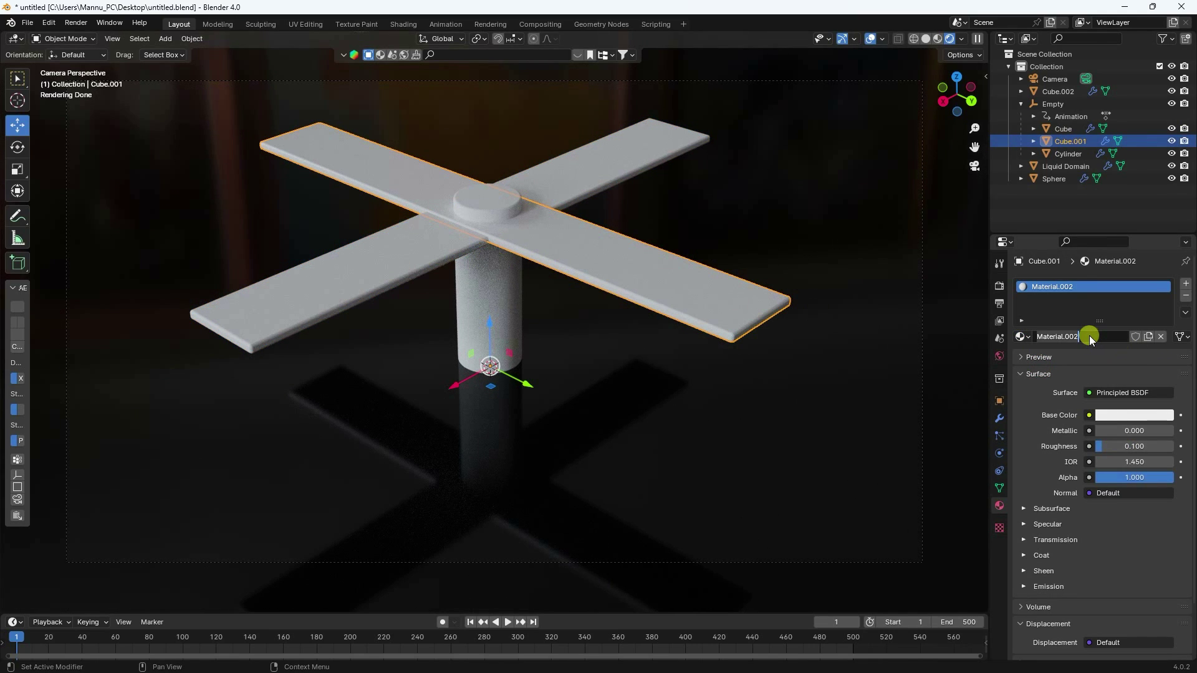
key(ctrl+a)
key(BackSpace)
text(Cube)
key(Return)
Step: Assign the shared Cube material to the Cube arm and the Cylinder column
click(392, 268)
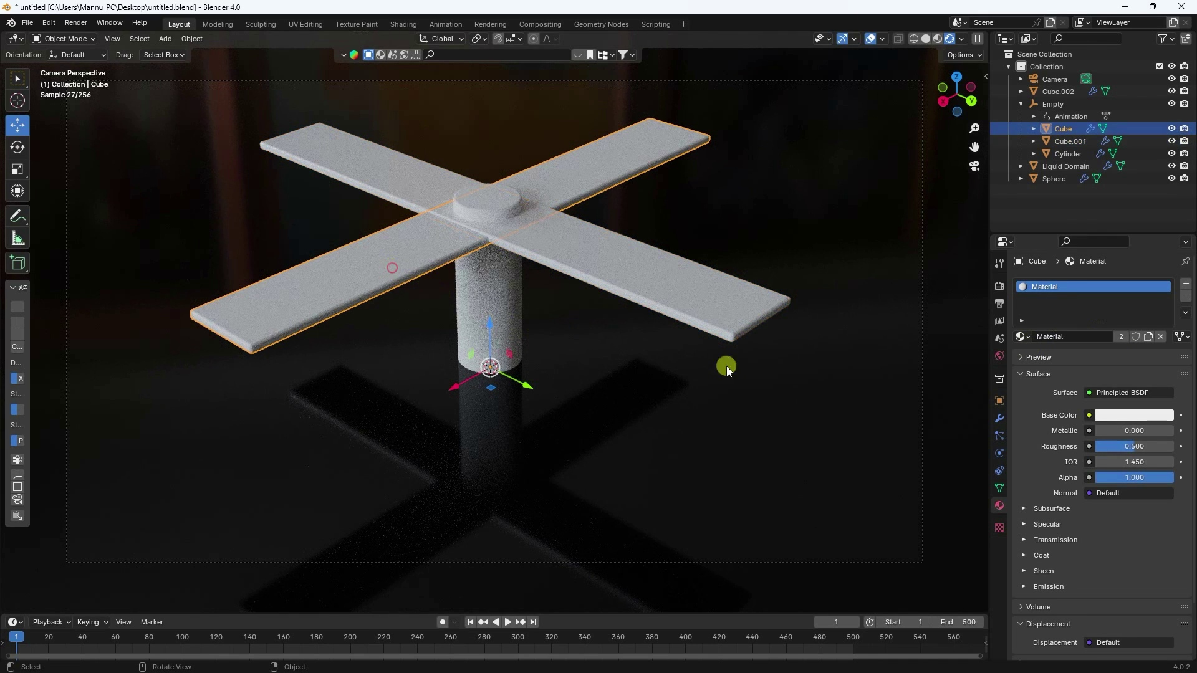
click(1024, 338)
click(1039, 357)
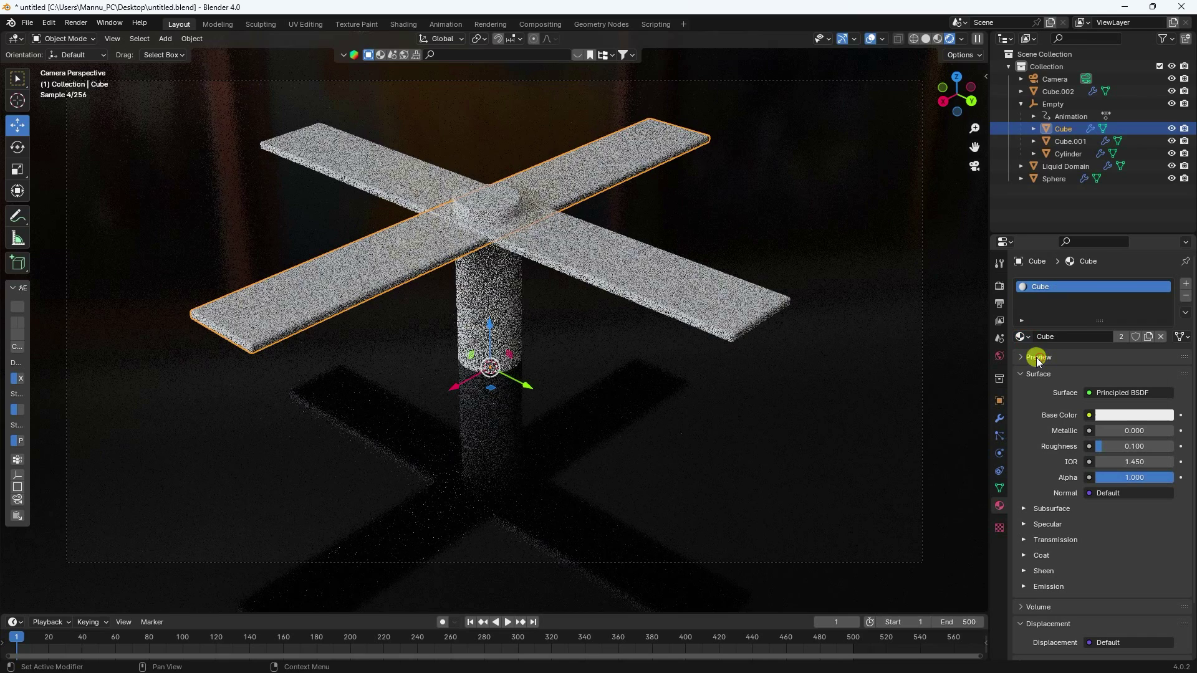
click(470, 290)
click(1023, 337)
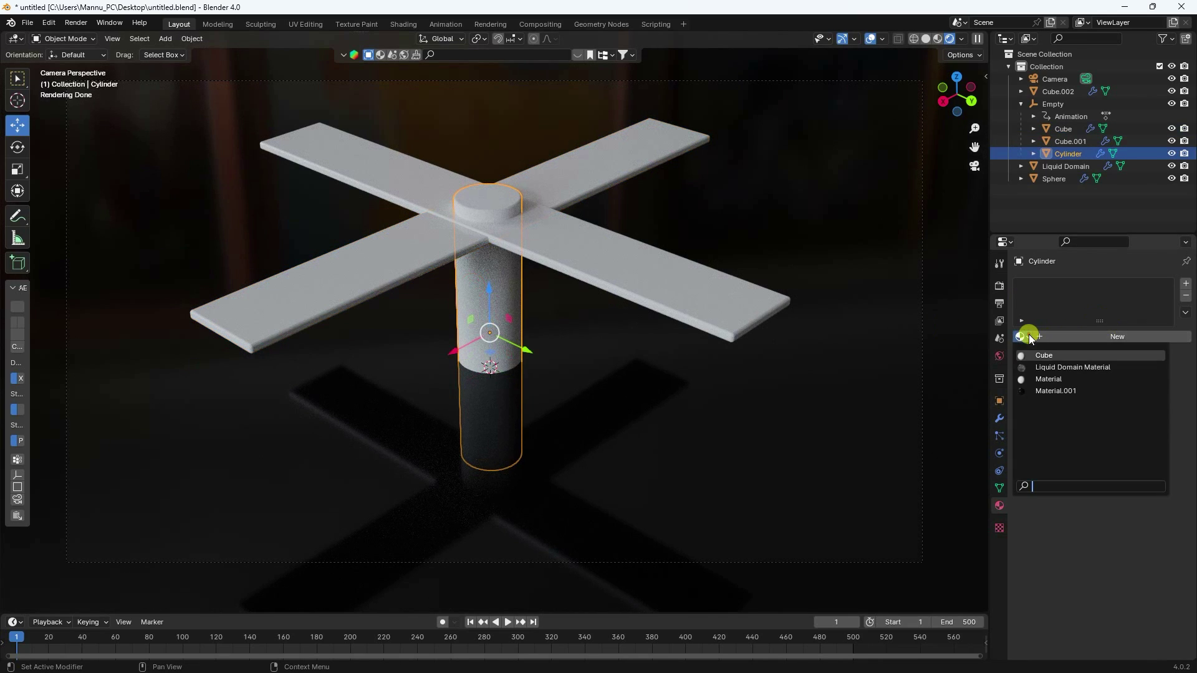
click(1043, 356)
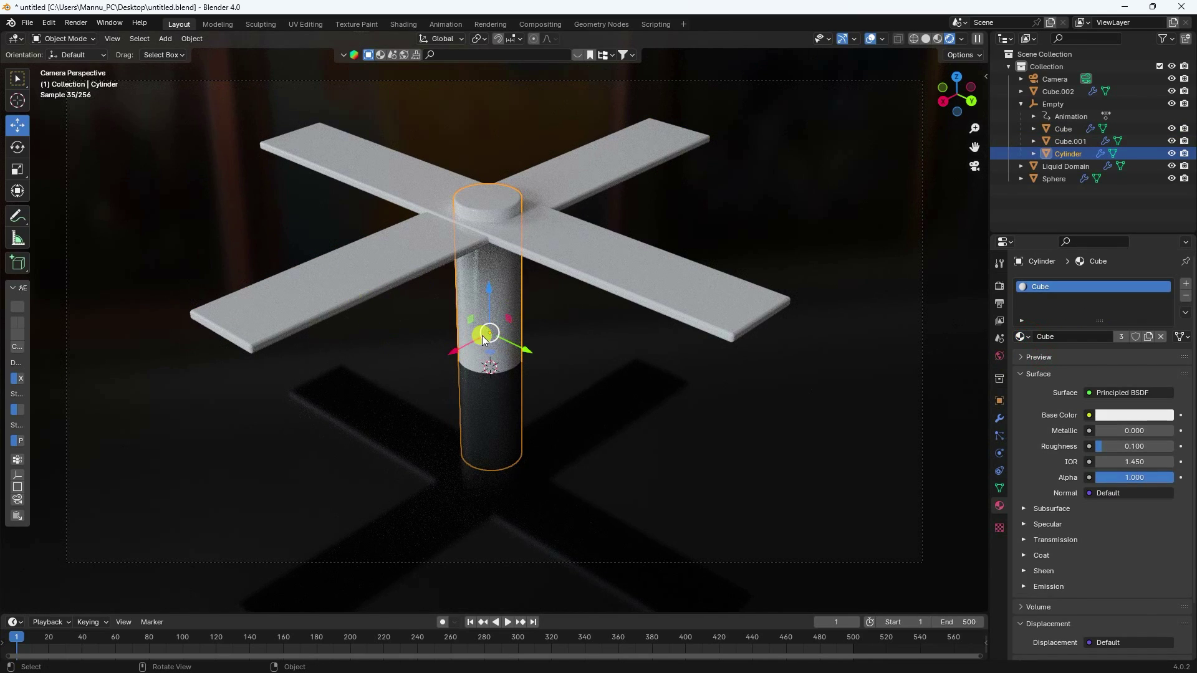
click(507, 623)
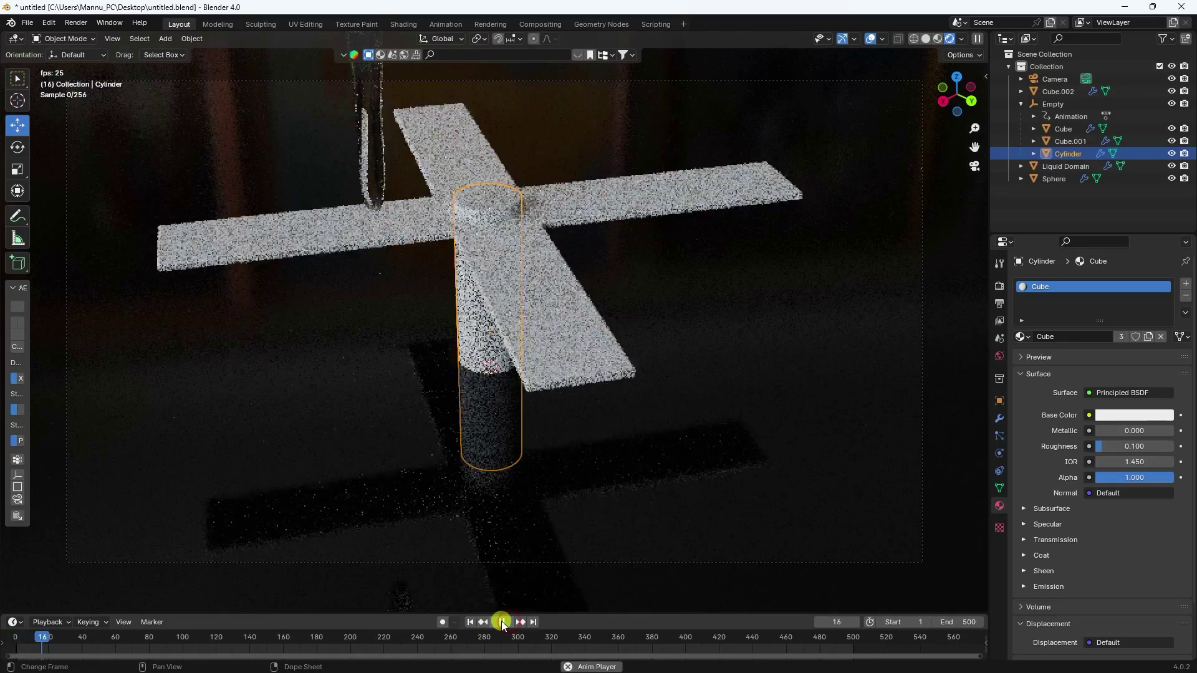
Step: Pause the simulation at frame 40, then resume and pause at frame 55
click(501, 621)
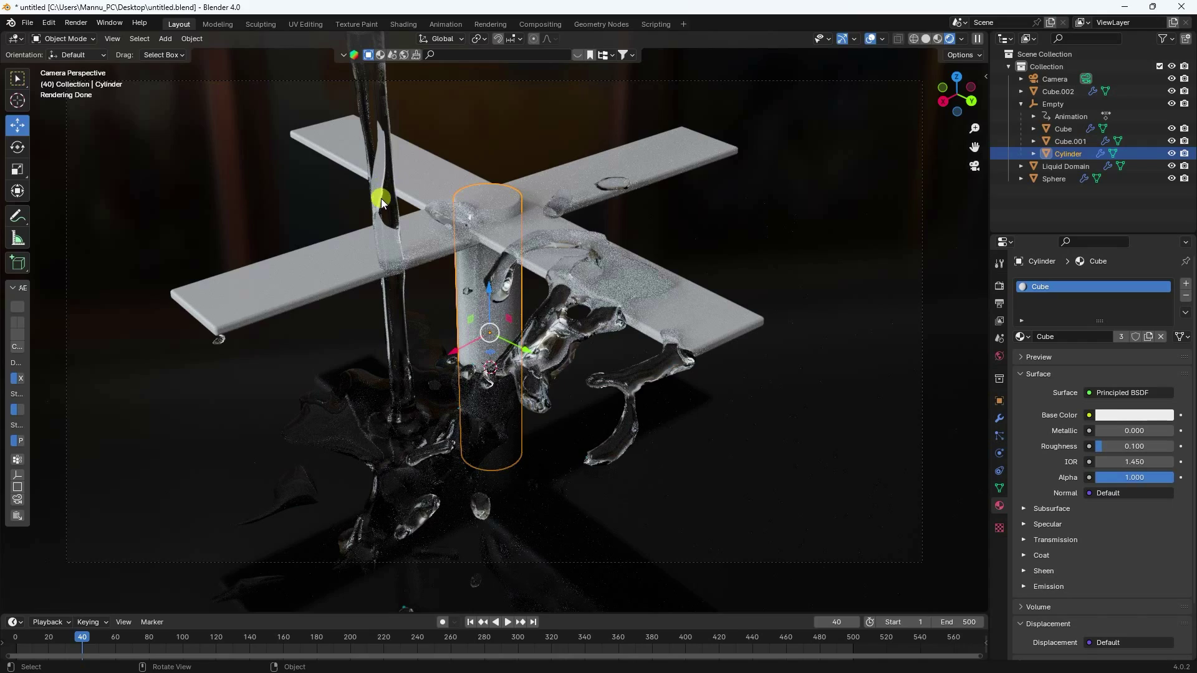
click(506, 622)
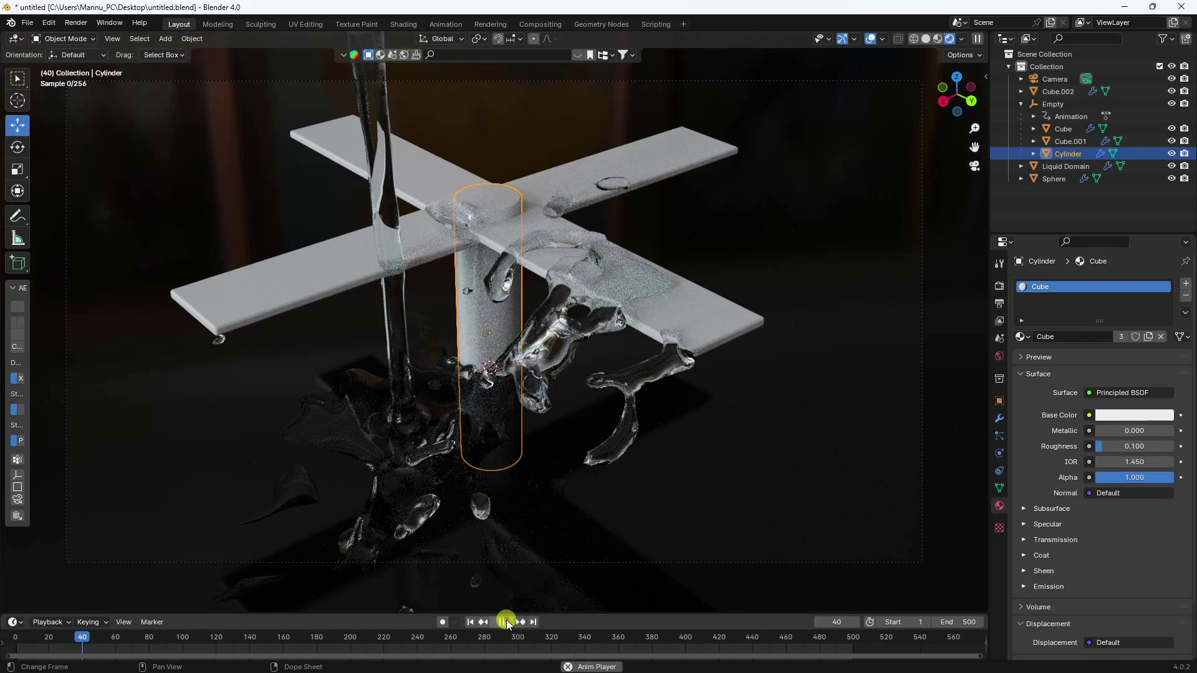
click(506, 622)
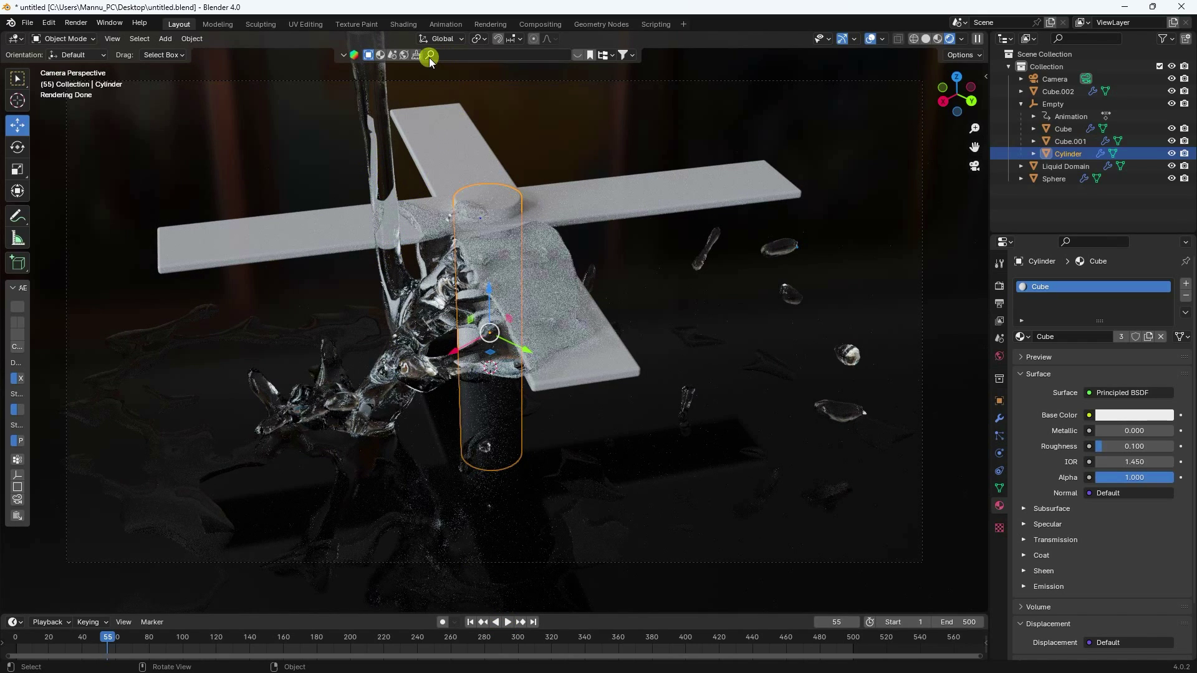
Step: Search online assets for 'gold' and apply the Gold material to the liquid
click(379, 55)
click(465, 56)
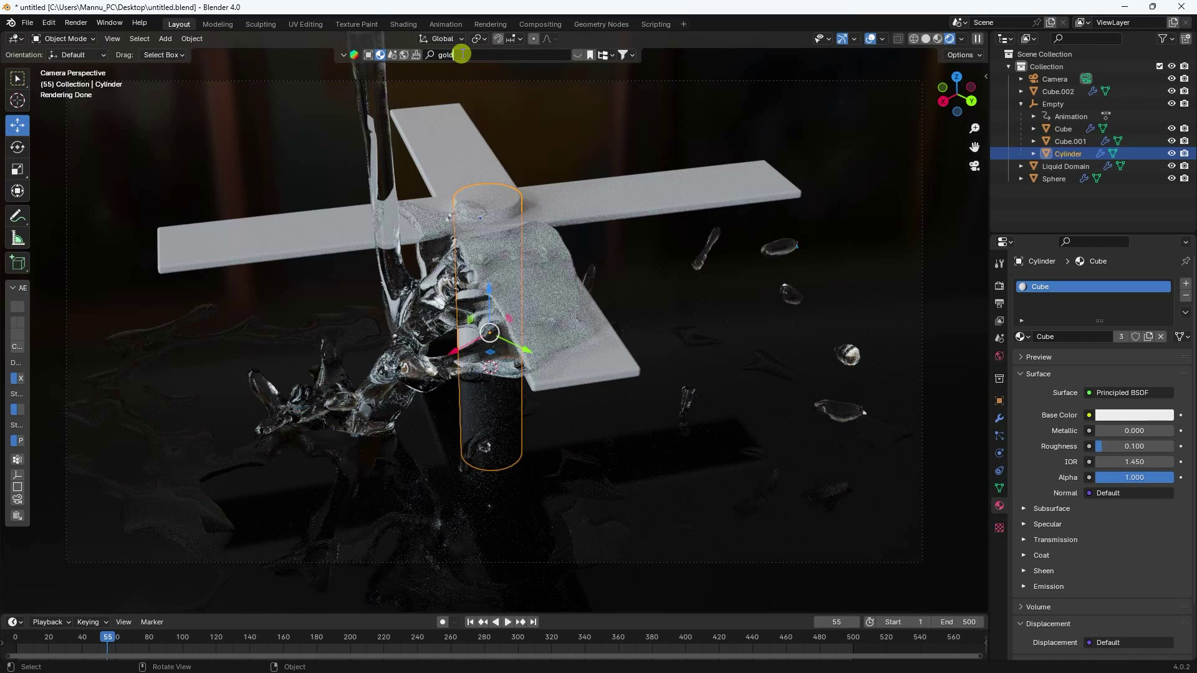
text(gold)
key(Return)
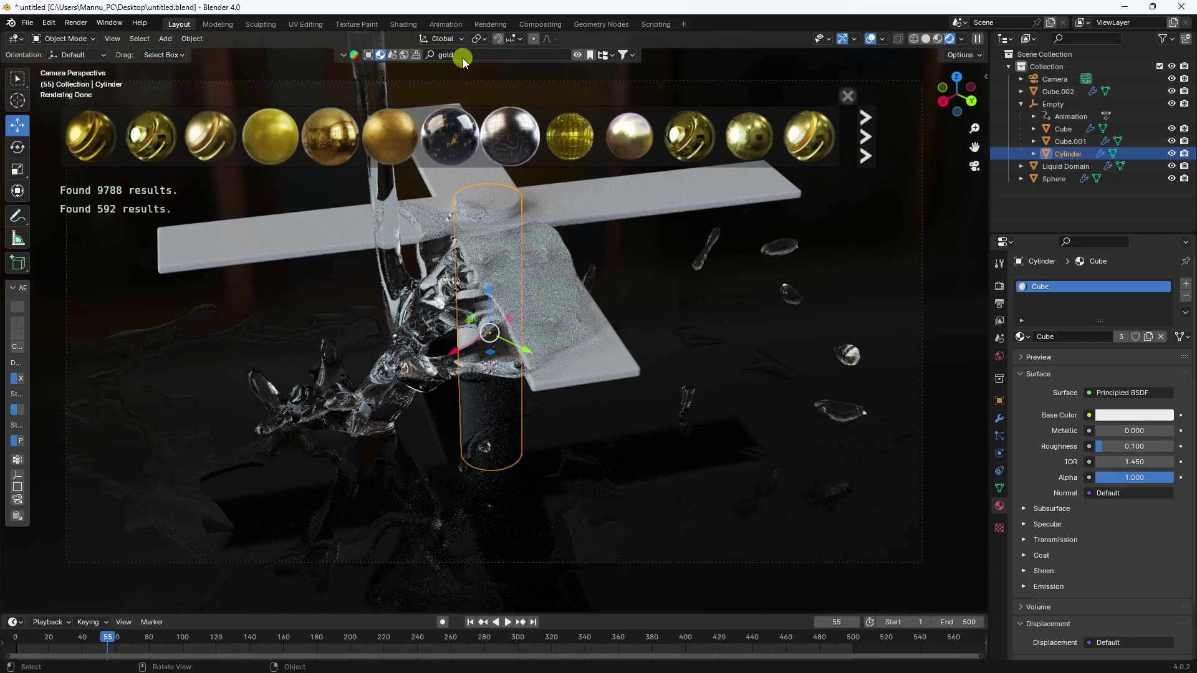
mouse_move(145, 135)
drag(145, 135, 437, 205)
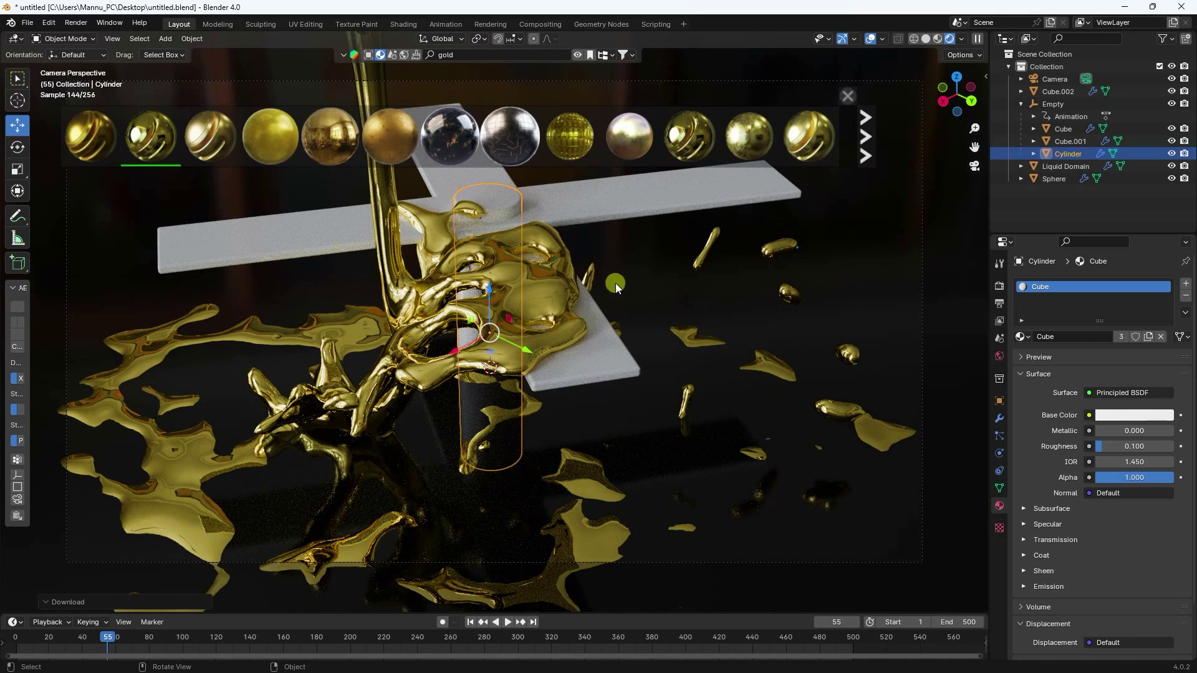
Step: Deselect the cylinder and orbit and zoom out of camera view for a wide look
click(1072, 208)
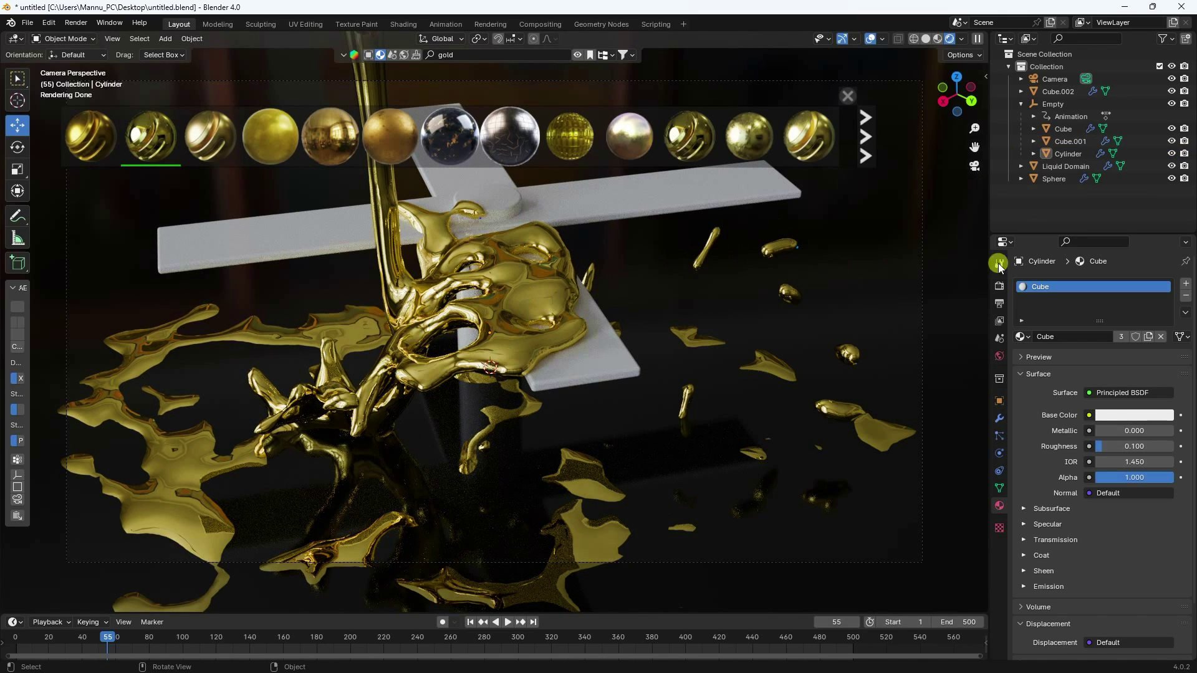
middle_drag(717, 298, 552, 303)
scroll(552, 303, down, 5)
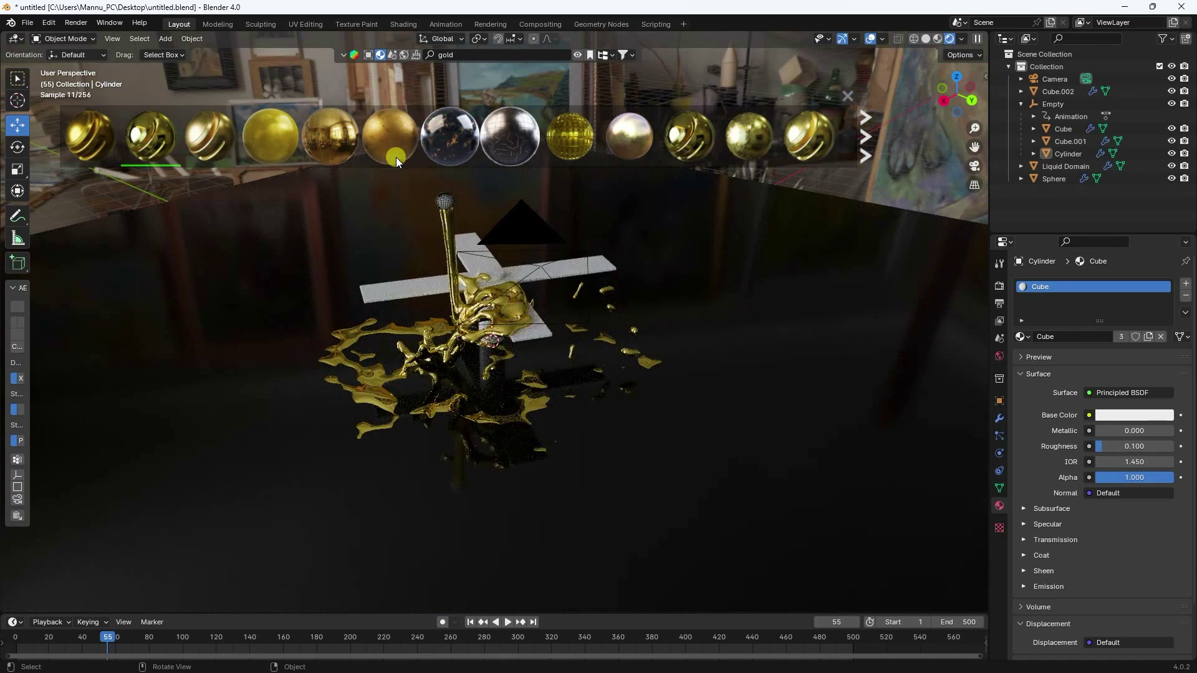
Step: Add an Area light and raise it about 4.5 m along Z
click(848, 96)
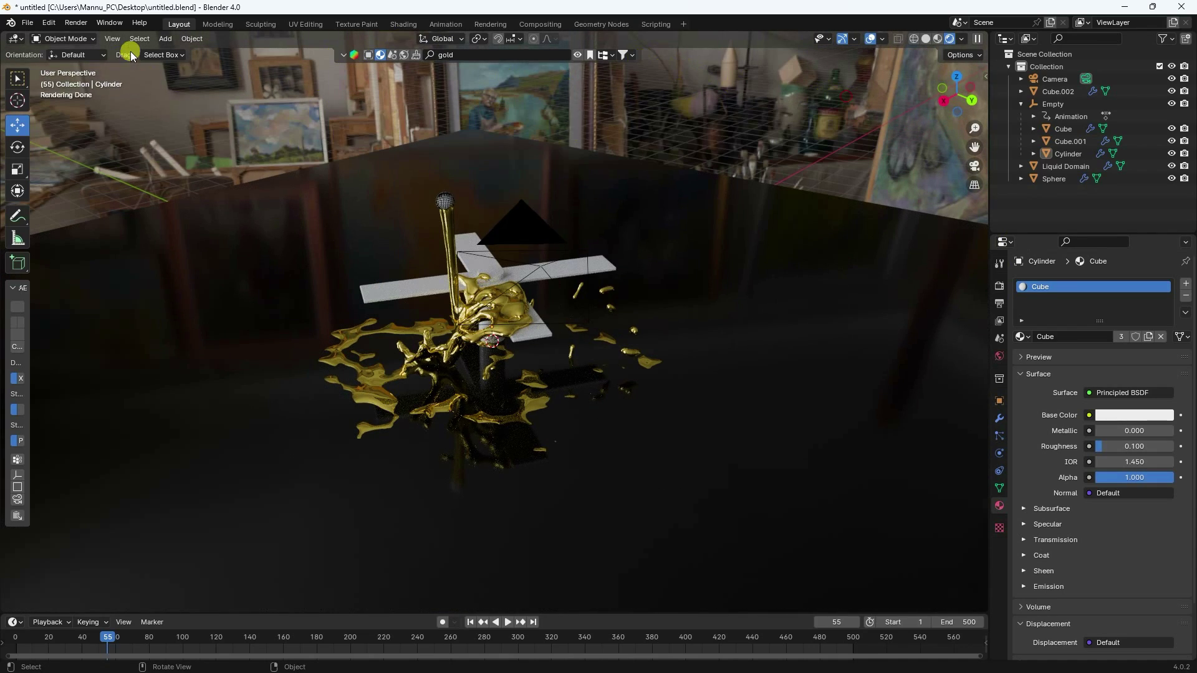
click(165, 39)
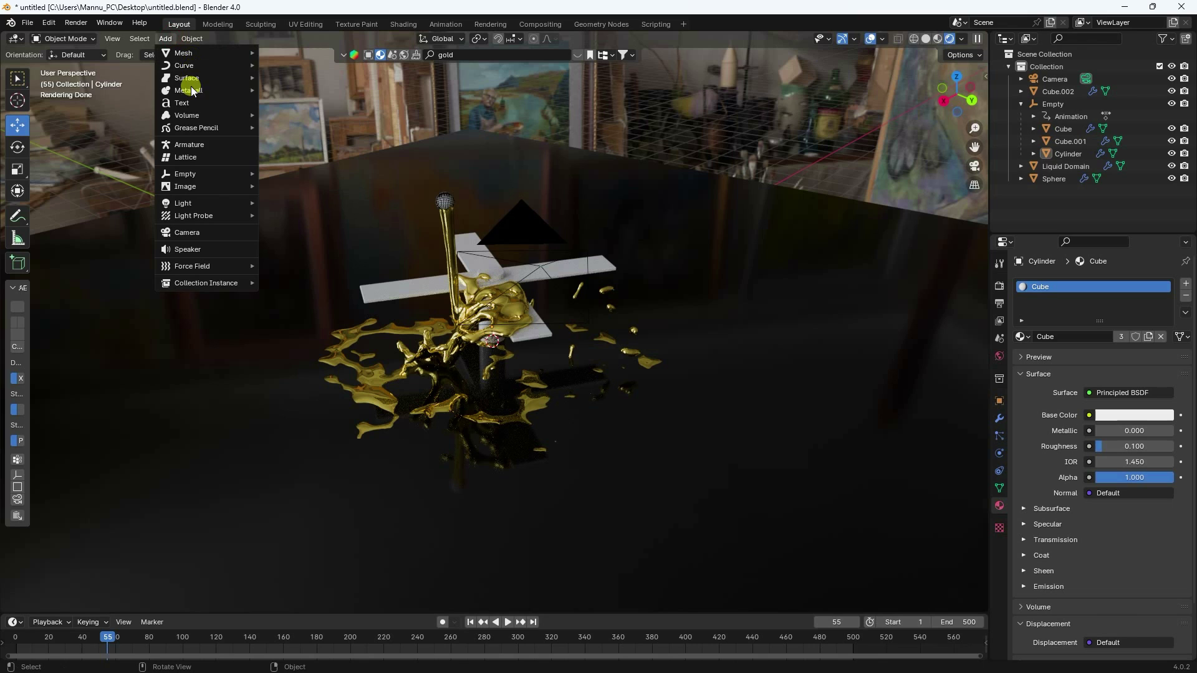
click(190, 203)
click(278, 244)
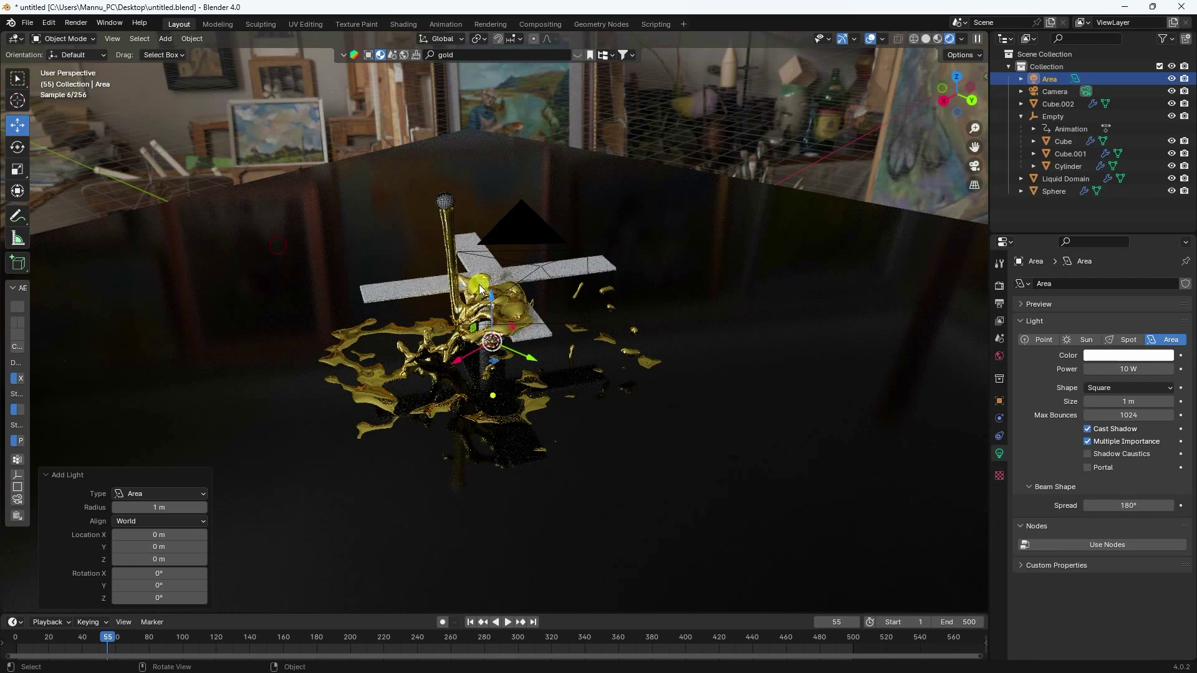
key(g)
key(z)
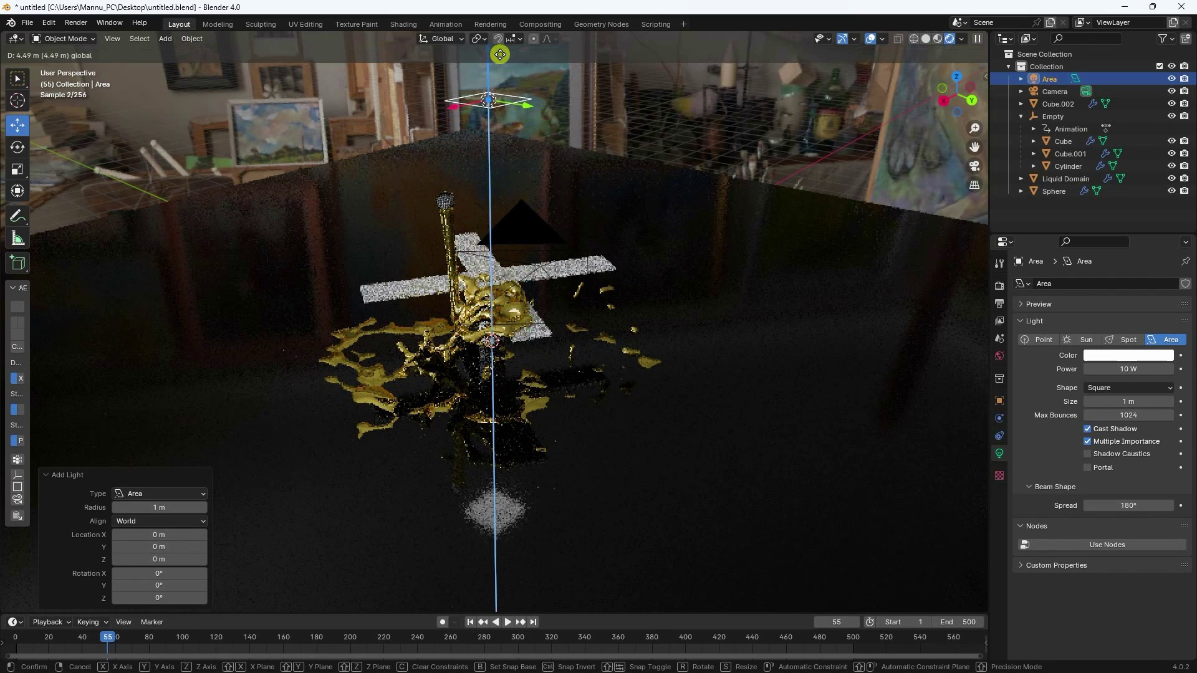
click(497, 47)
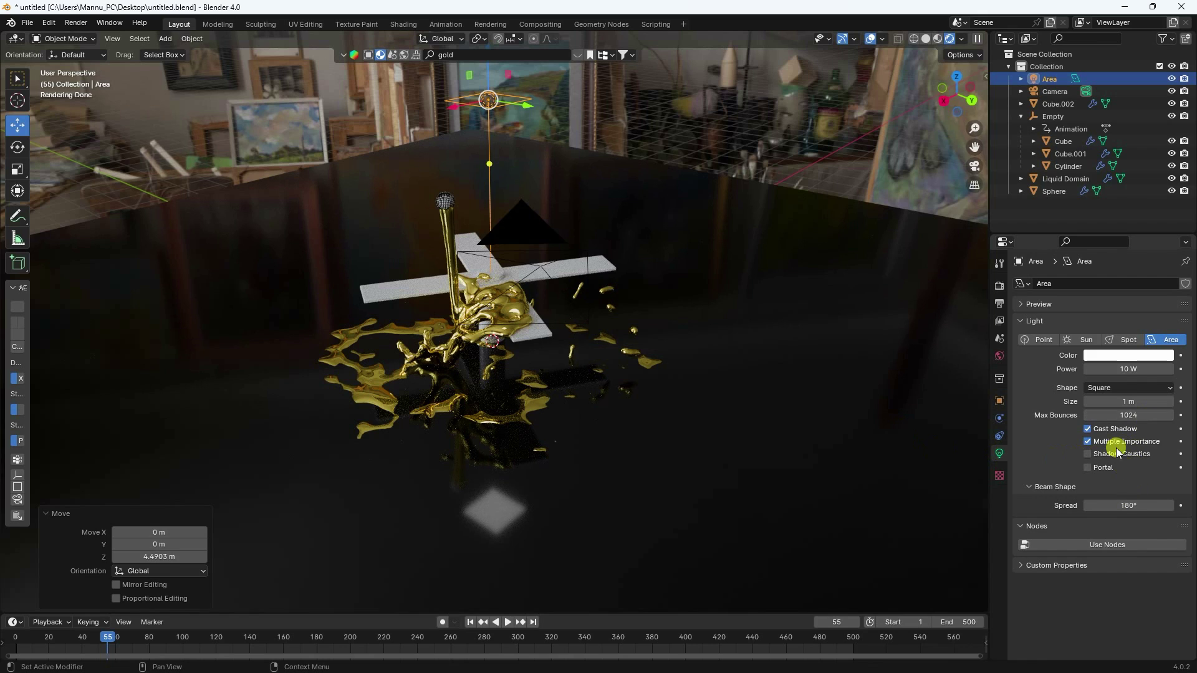
Step: Set the area light to 4 m size and 100 W power, then view through the camera
click(1114, 401)
text(4)
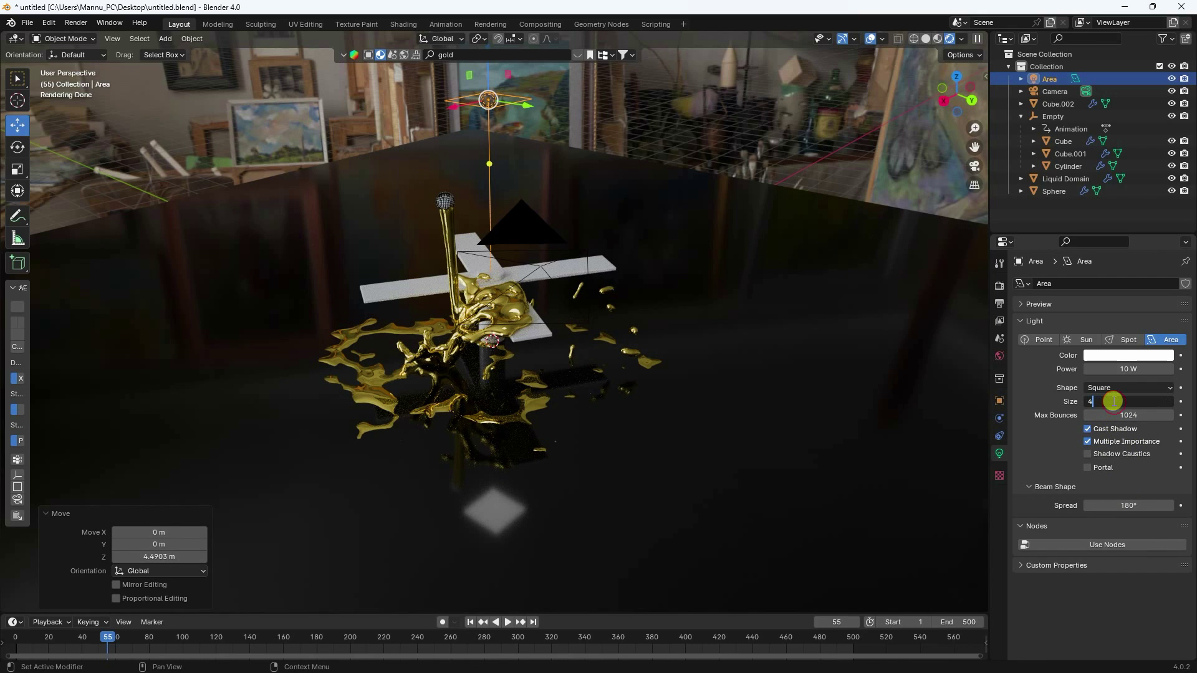
key(Return)
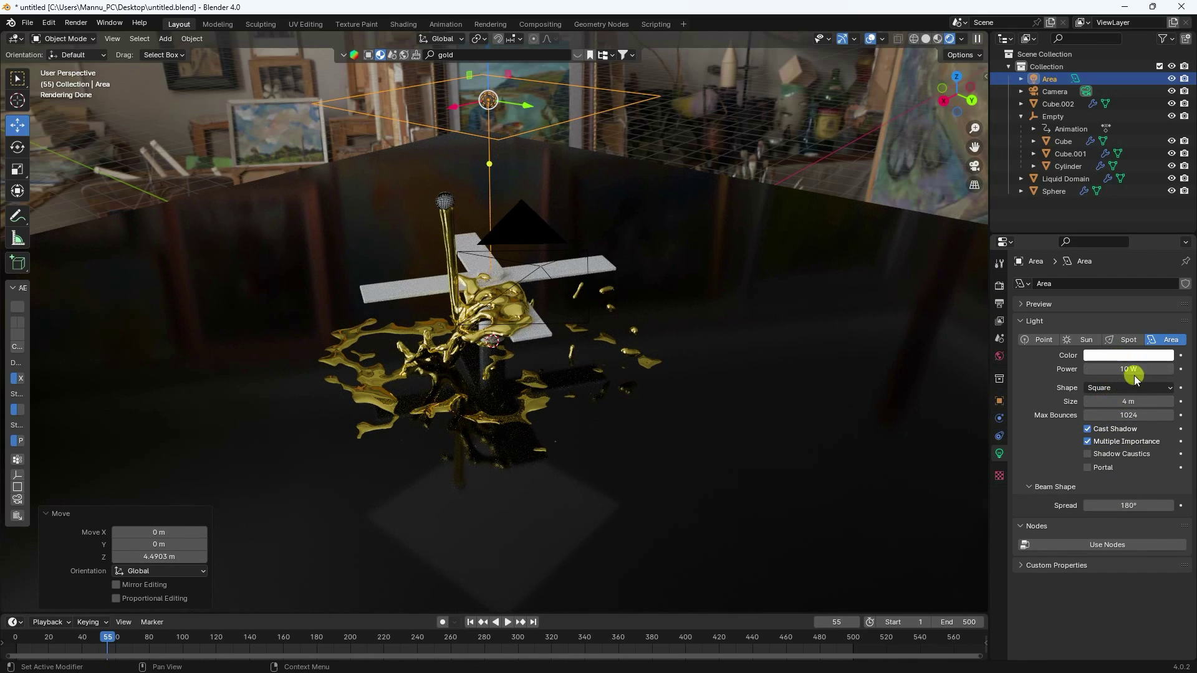
click(1133, 372)
text(100)
key(Return)
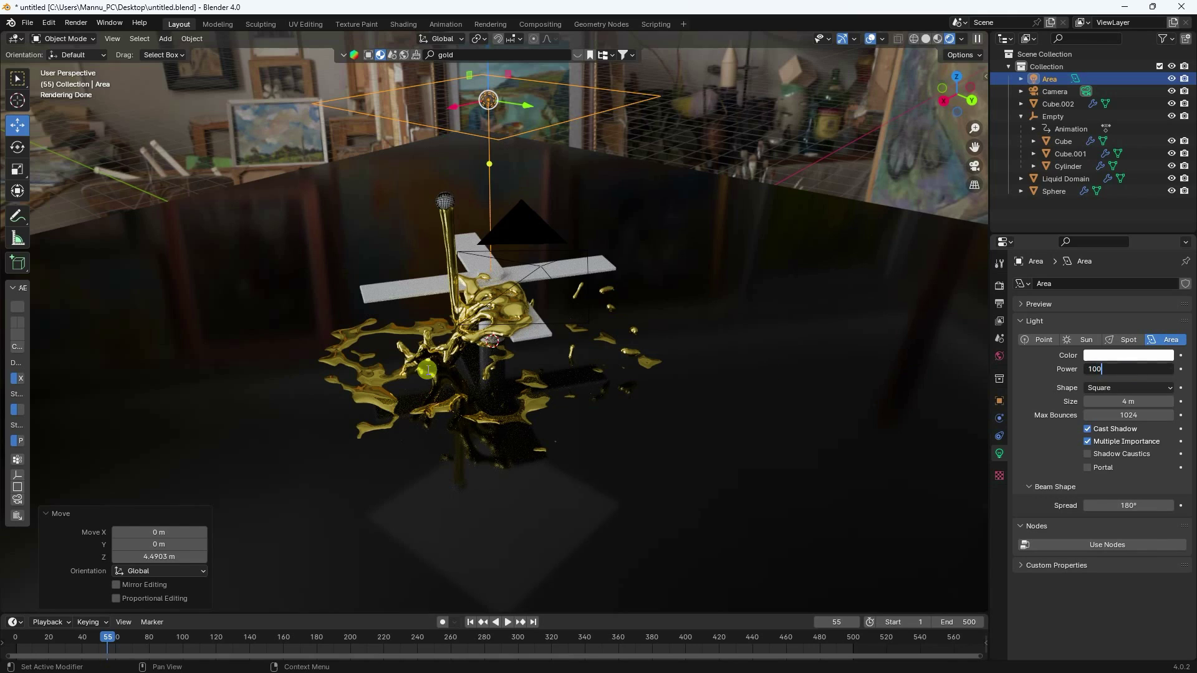
key(KP_0)
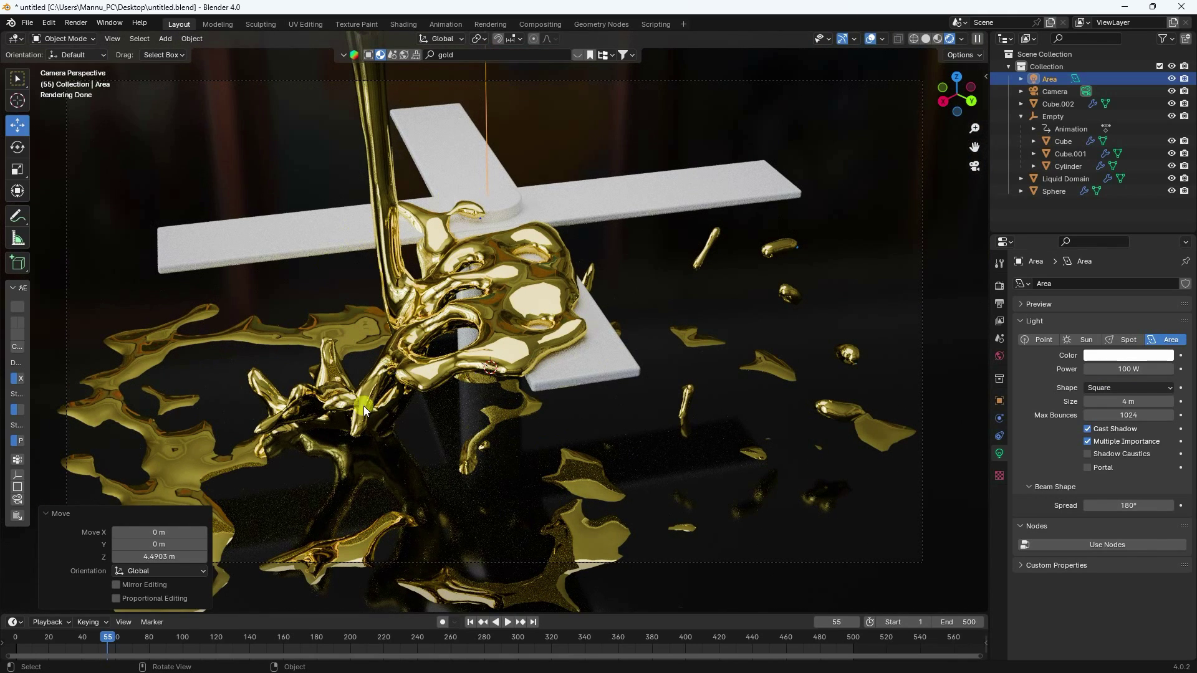
Step: Set the scene's output frame rate to 30 fps
click(497, 327)
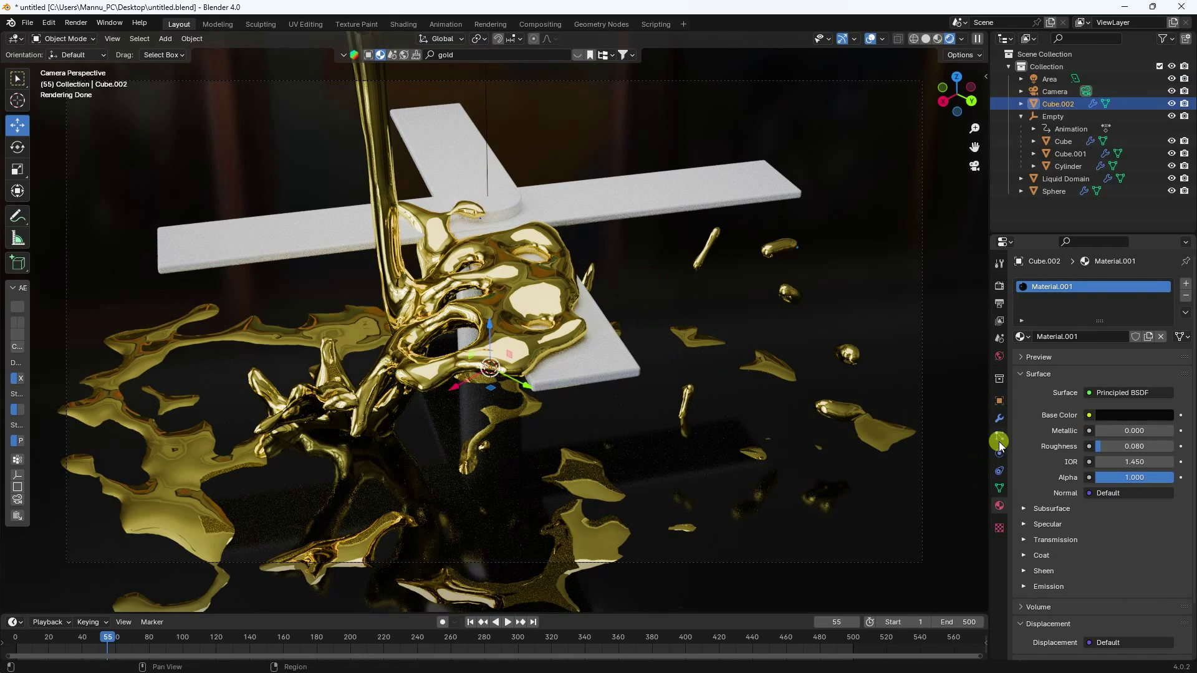
click(998, 451)
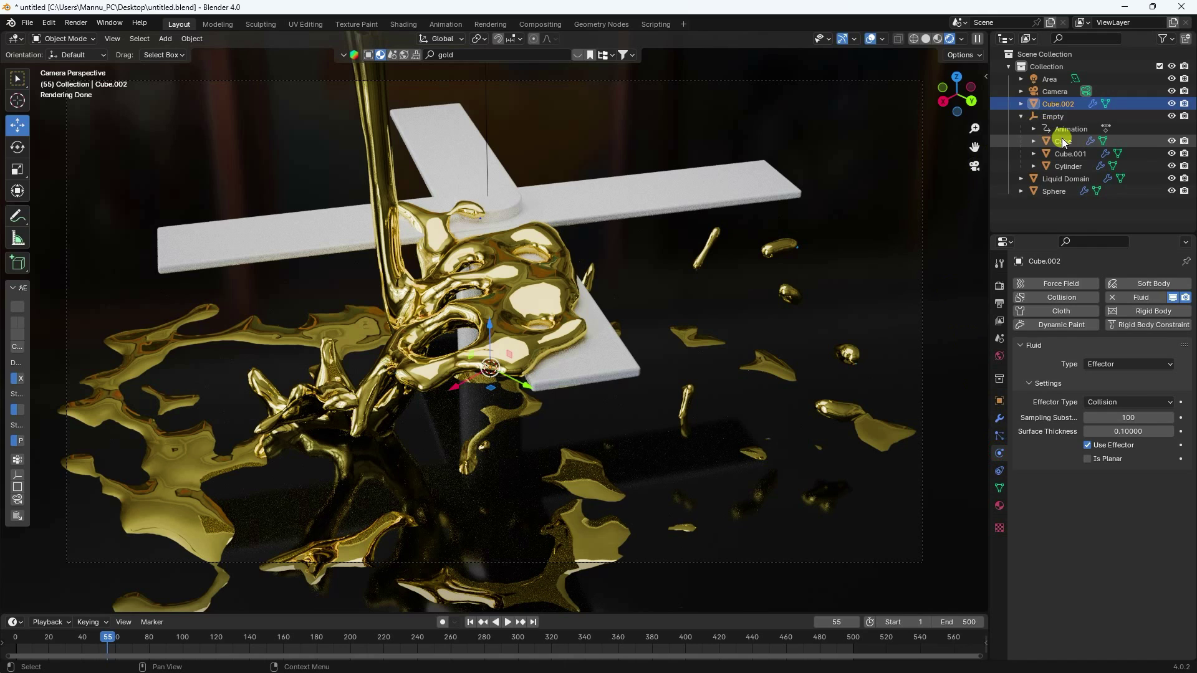
click(1013, 116)
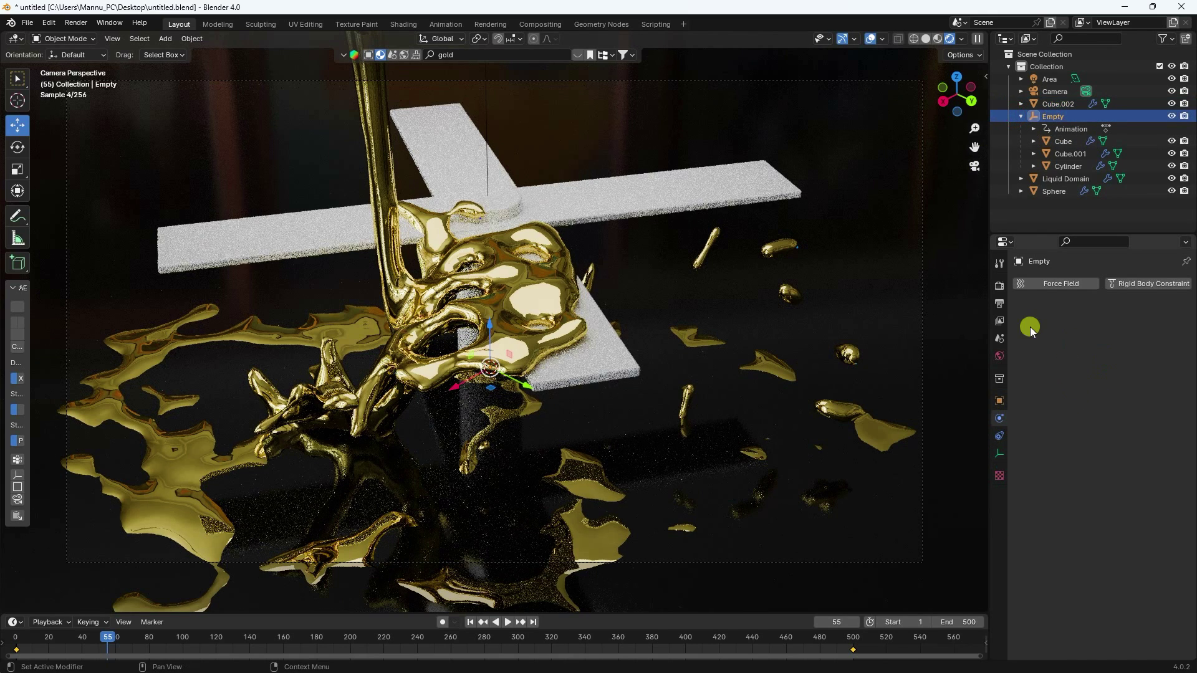
click(999, 304)
click(1106, 398)
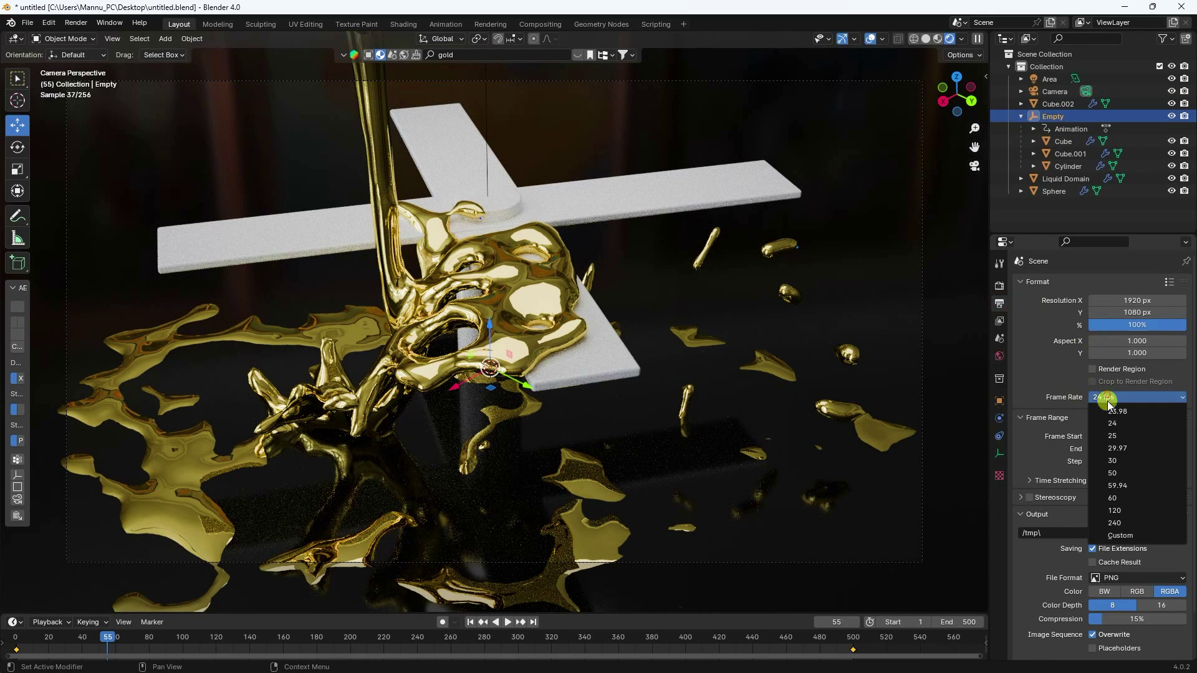
click(1116, 462)
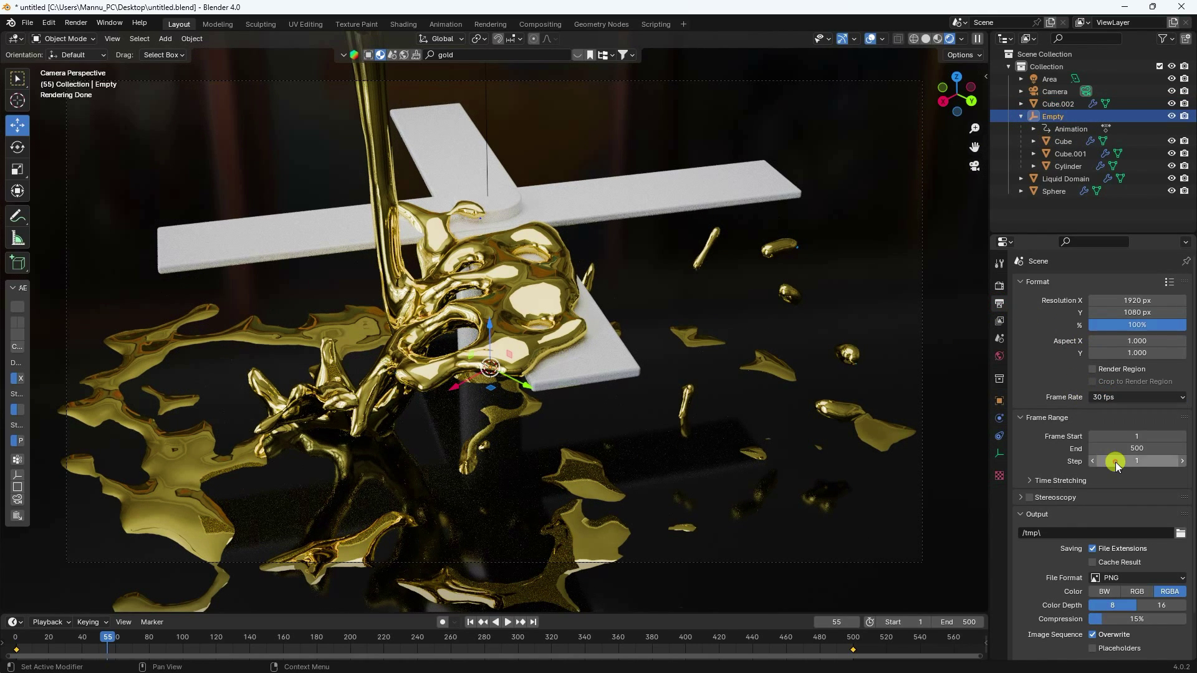
Step: Create New Folder(1) on the Desktop and accept it as the render output path
click(1180, 533)
click(297, 239)
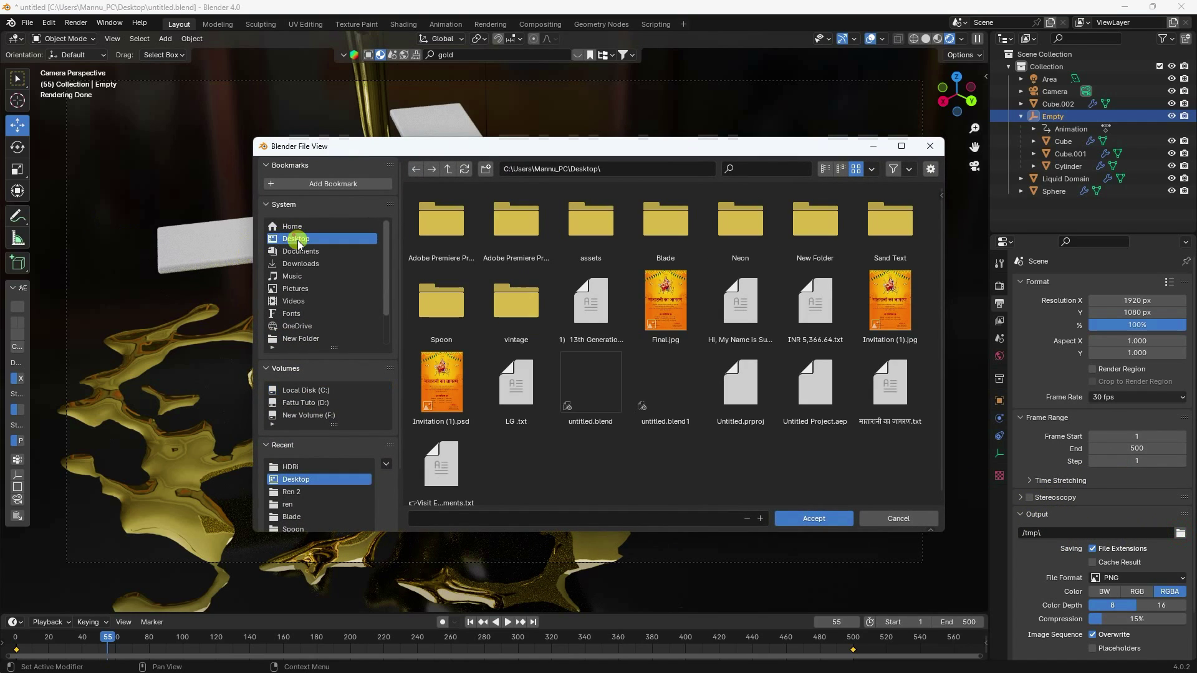
right_click(642, 485)
click(576, 445)
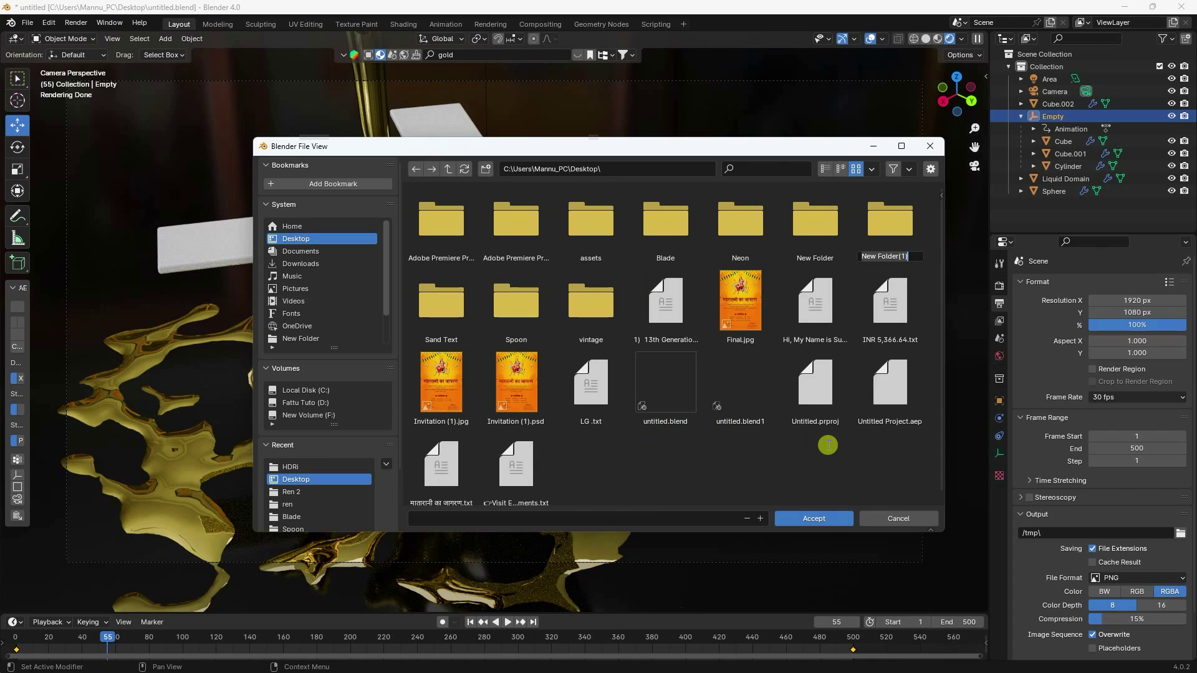
key(Return)
key(Return)
click(658, 521)
text(1)
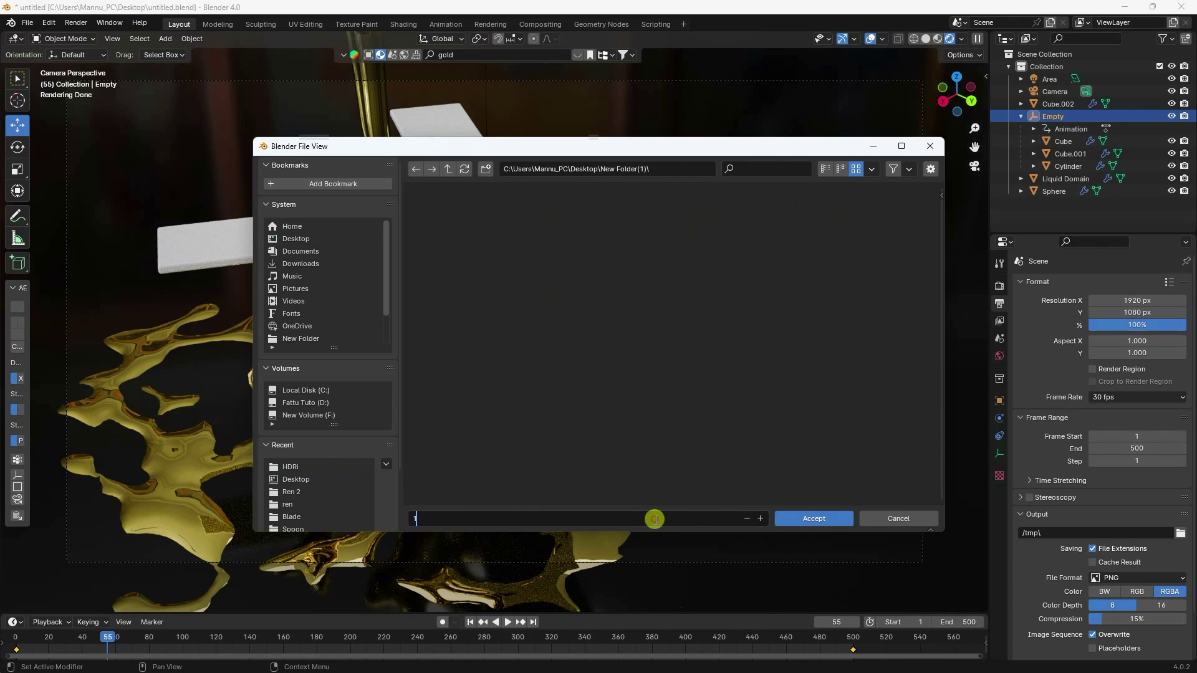
click(812, 518)
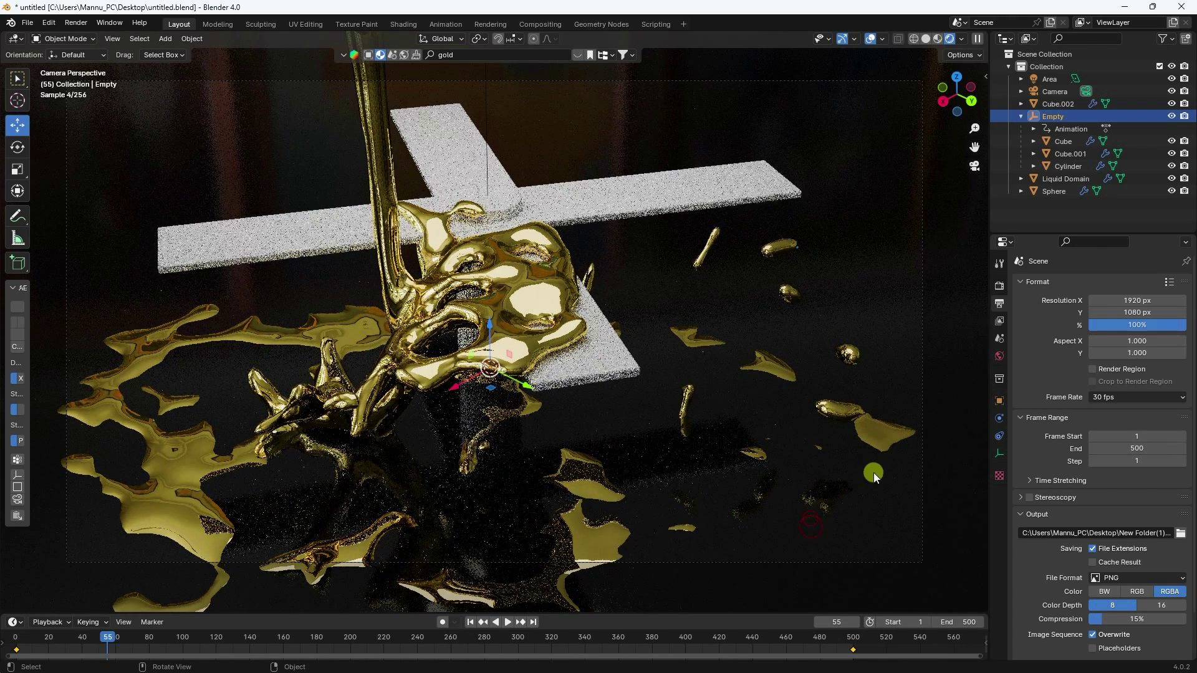
click(1000, 286)
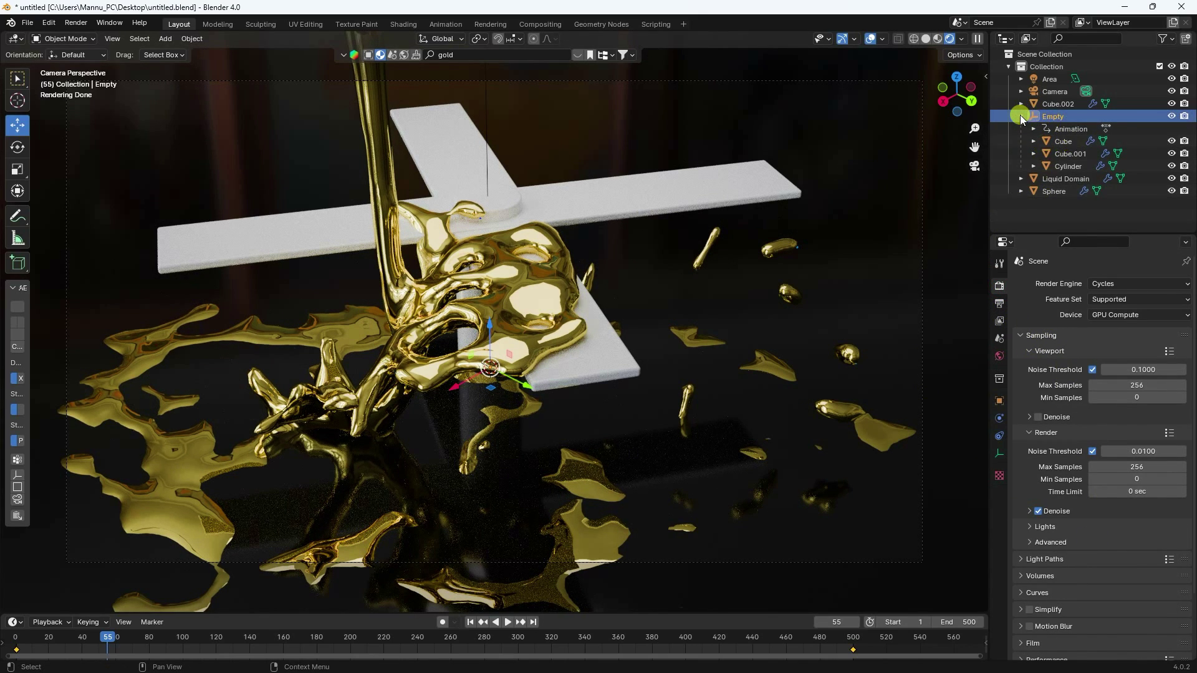
Step: Select the Liquid Domain and free its entire previously baked fluid cache
click(1020, 116)
click(1050, 130)
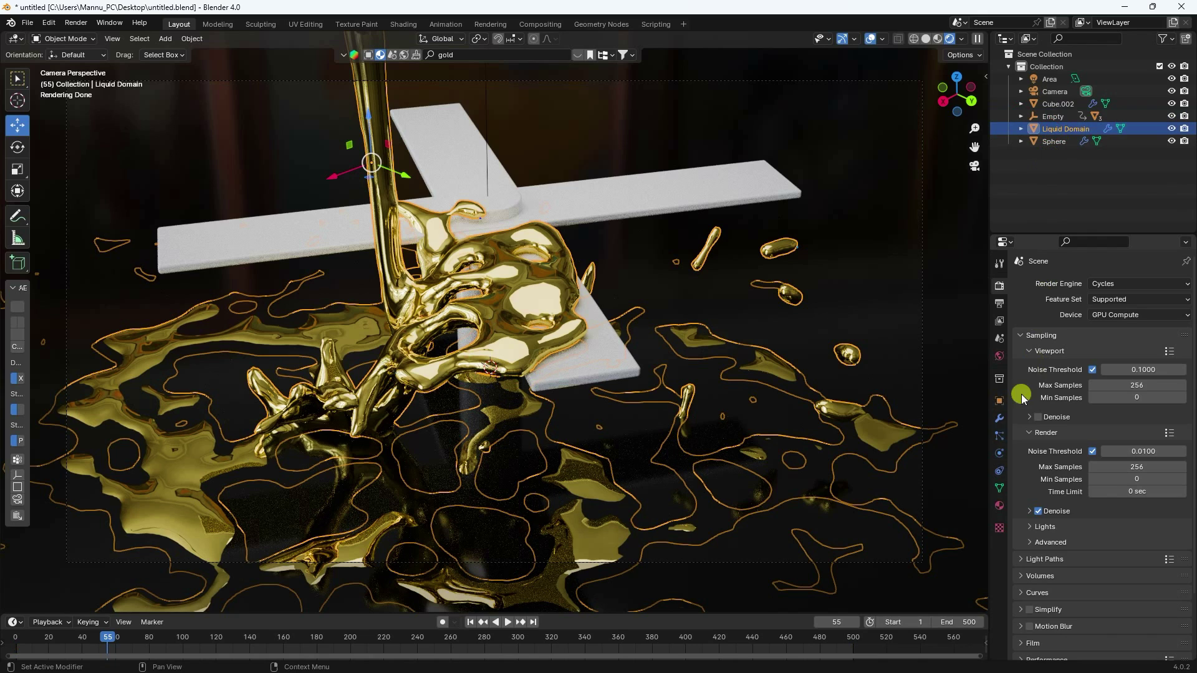
click(1000, 450)
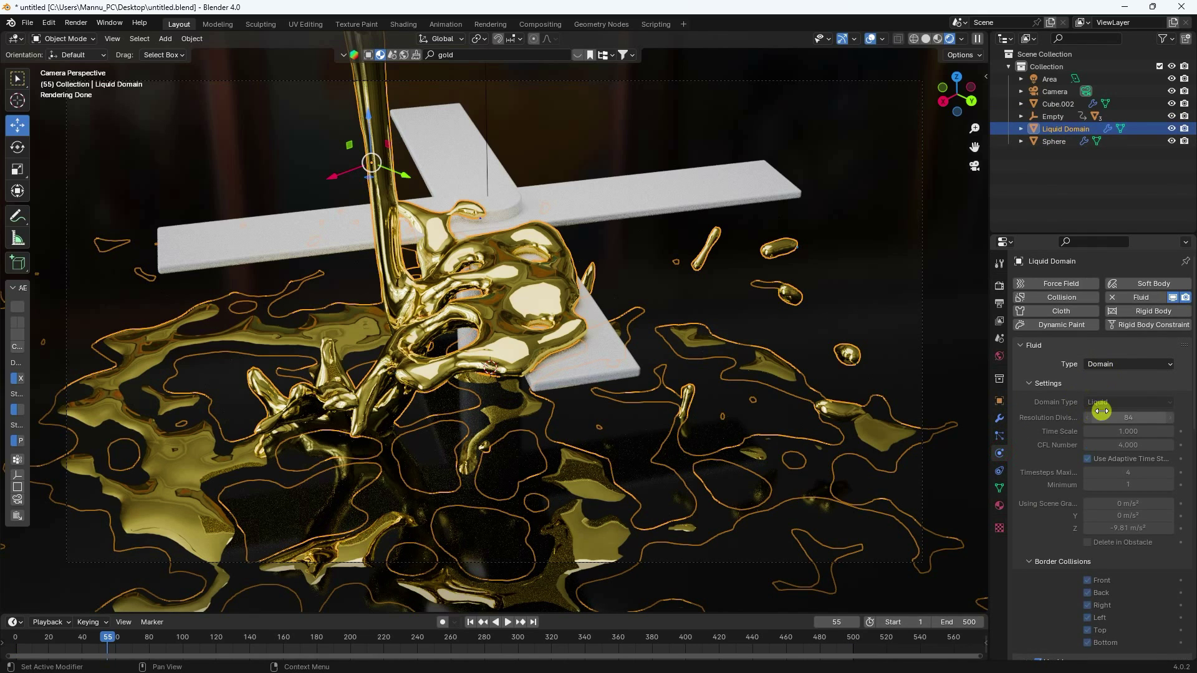
scroll(1058, 413, down, 15)
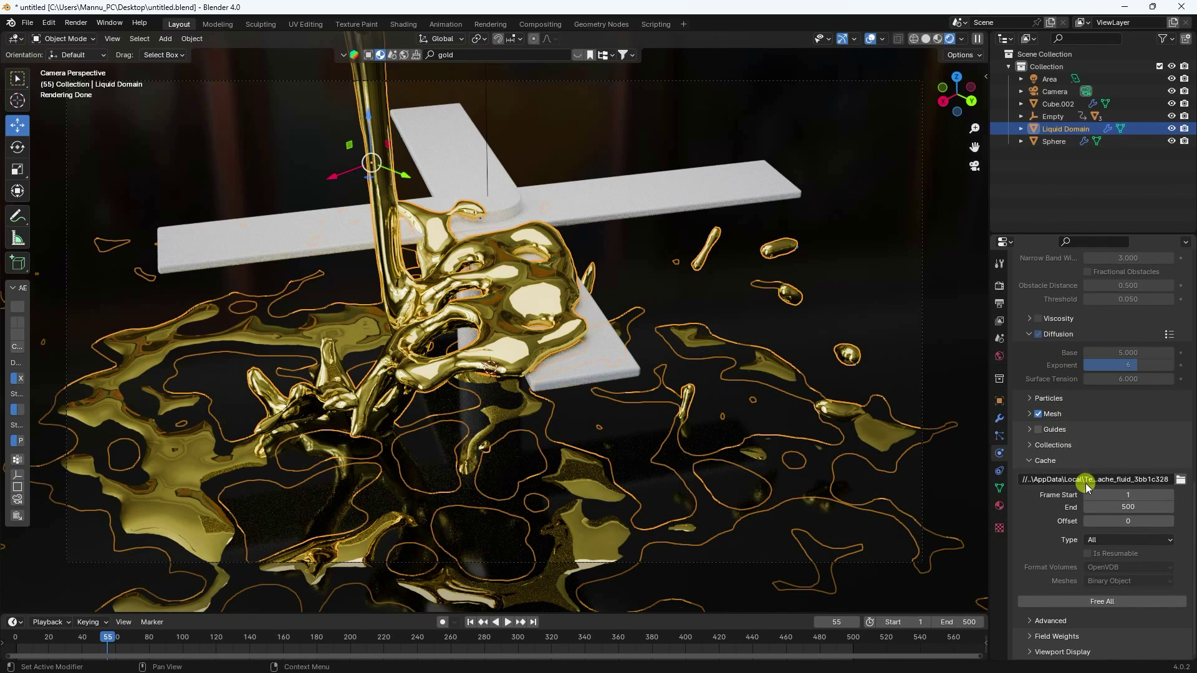
click(1099, 602)
Step: Return to frame 1, set Resolution Divisions to 152, and bake all again
scroll(1051, 557, up, 8)
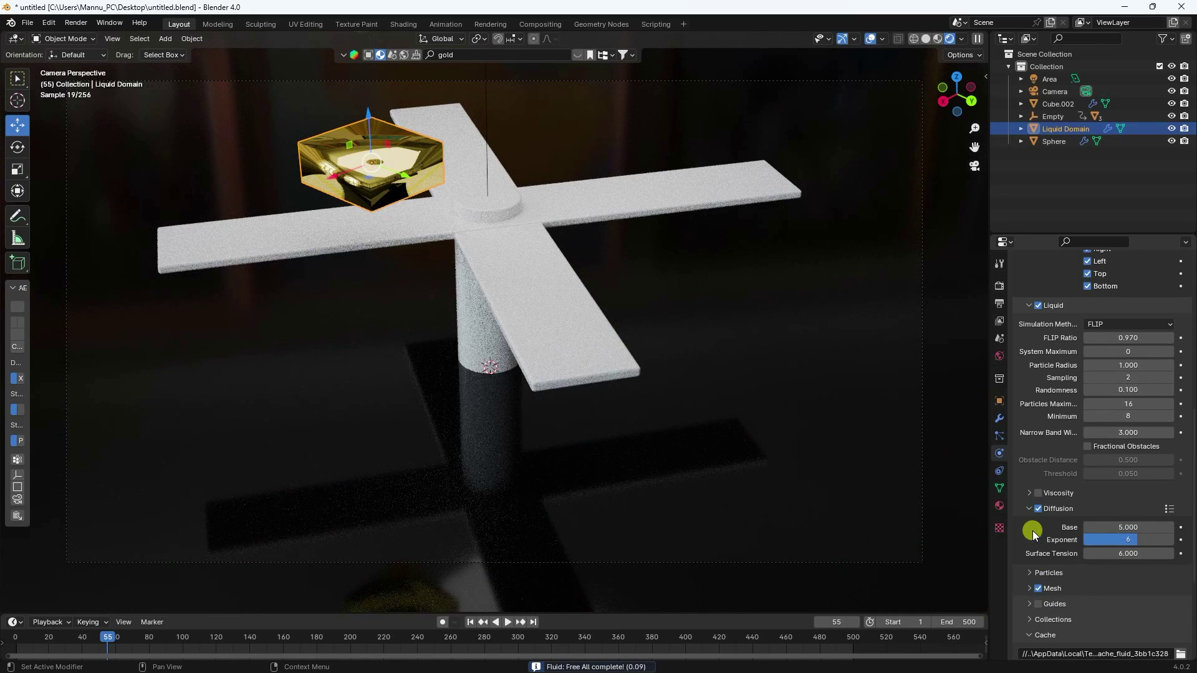
click(471, 622)
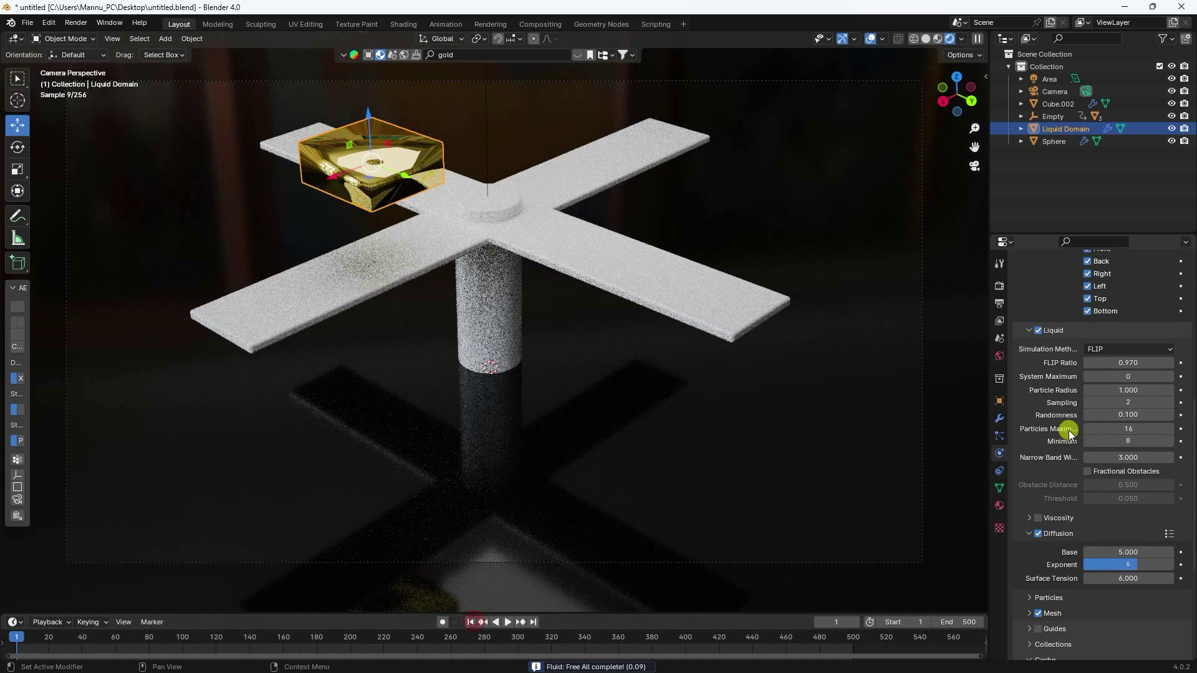
scroll(1063, 427, up, 13)
double_click(1117, 410)
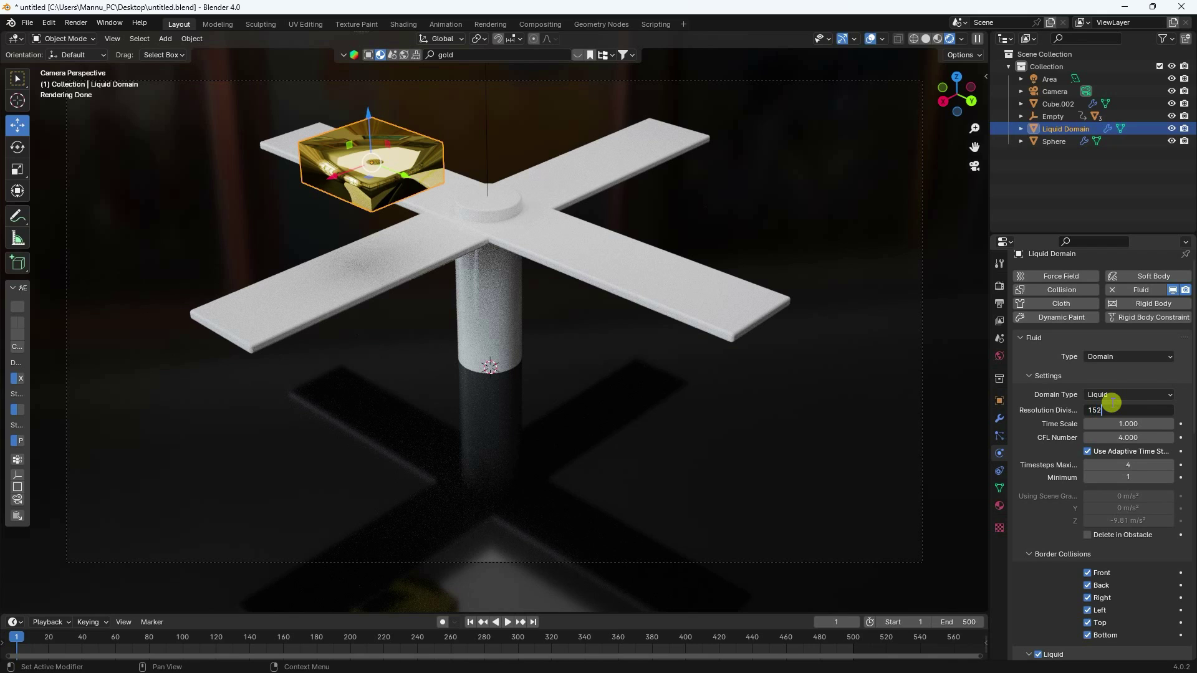
key(Return)
scroll(1038, 490, down, 18)
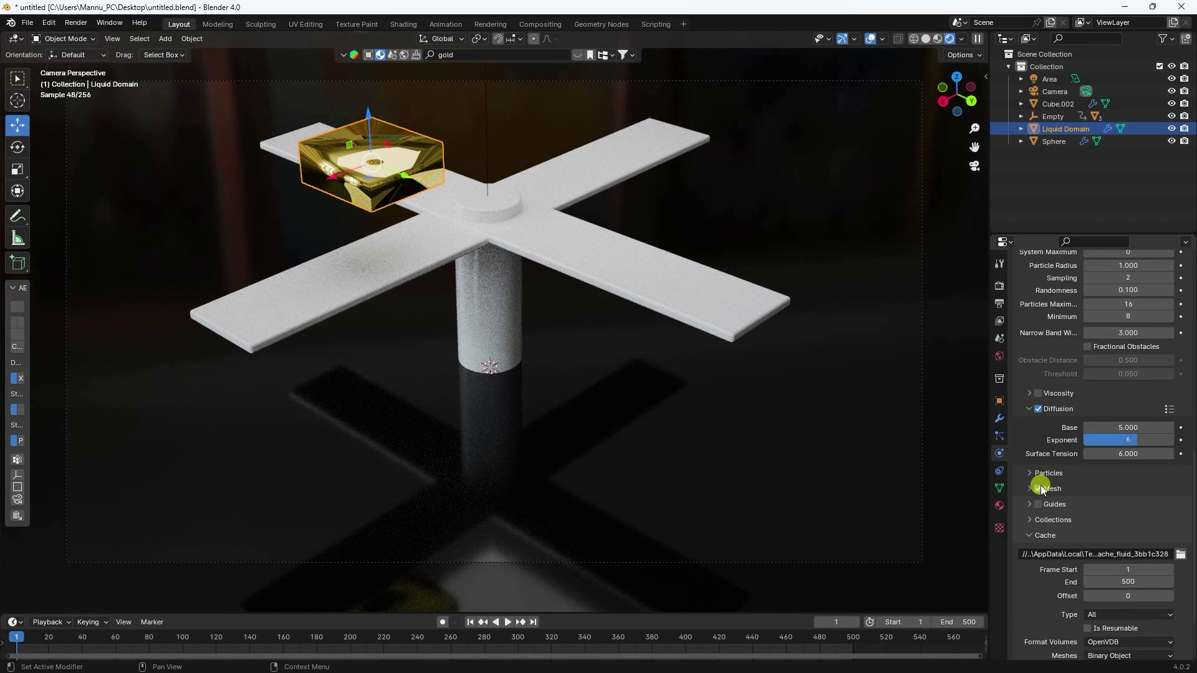
scroll(1060, 549, down, 3)
click(1111, 603)
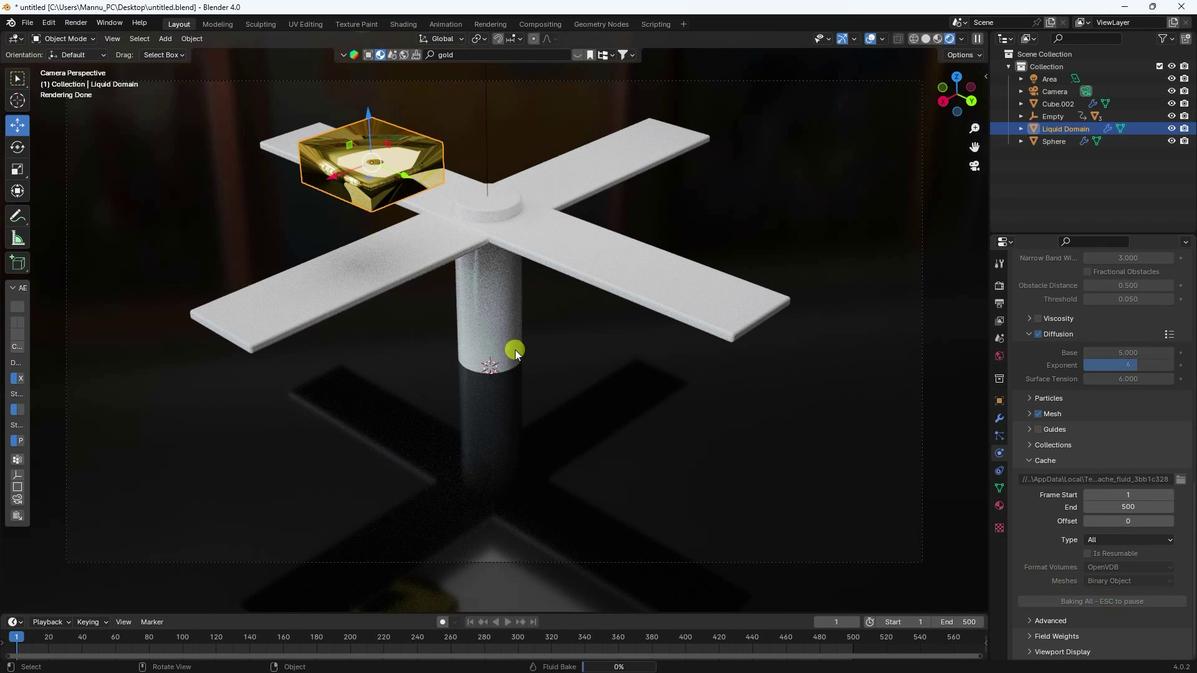